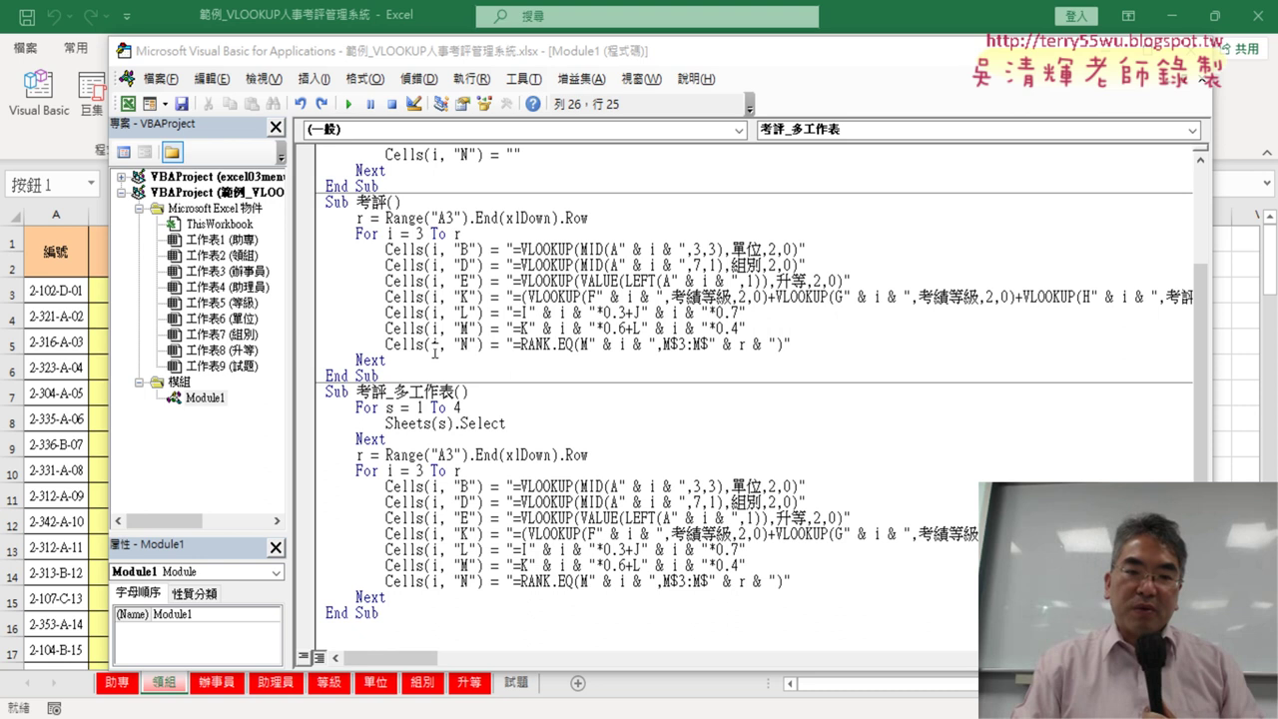
# Highlight the single-sheet 考評 macro, the For s = 1 To 4 loop and the formula block.
pyautogui.moveTo(380, 376); pyautogui.dragTo(315, 205)
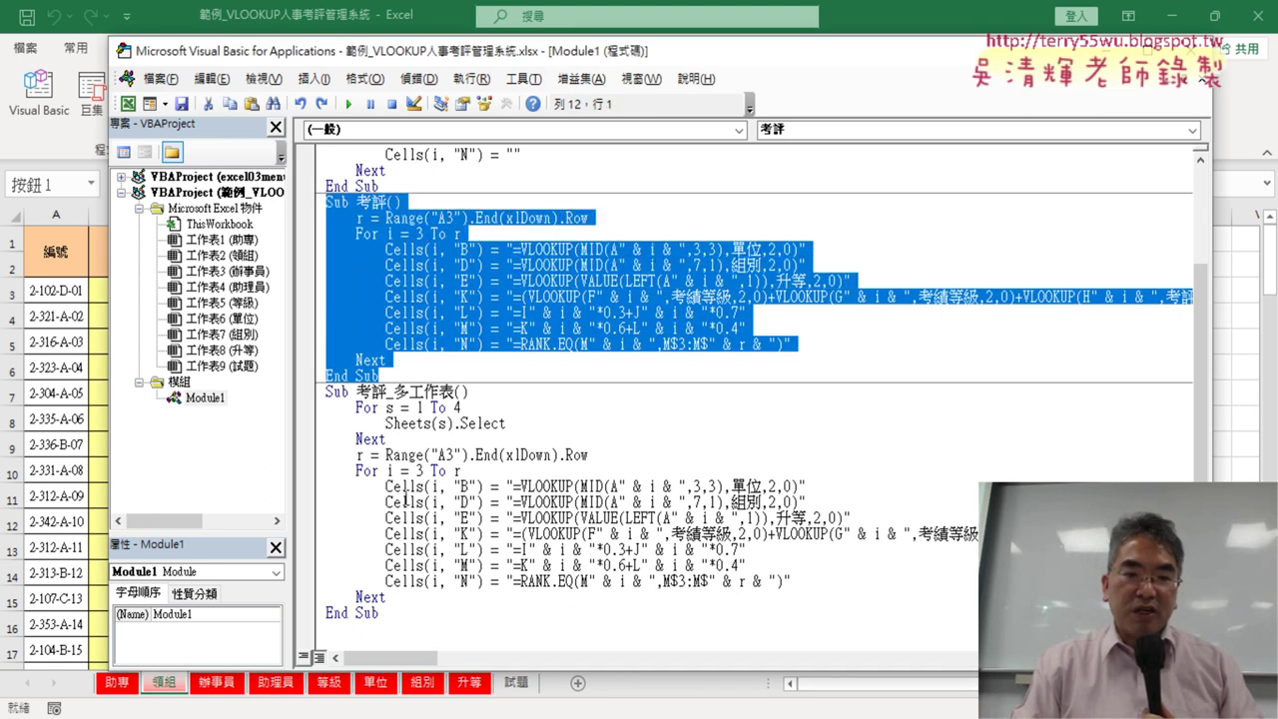
pyautogui.moveTo(400, 444); pyautogui.dragTo(327, 407)
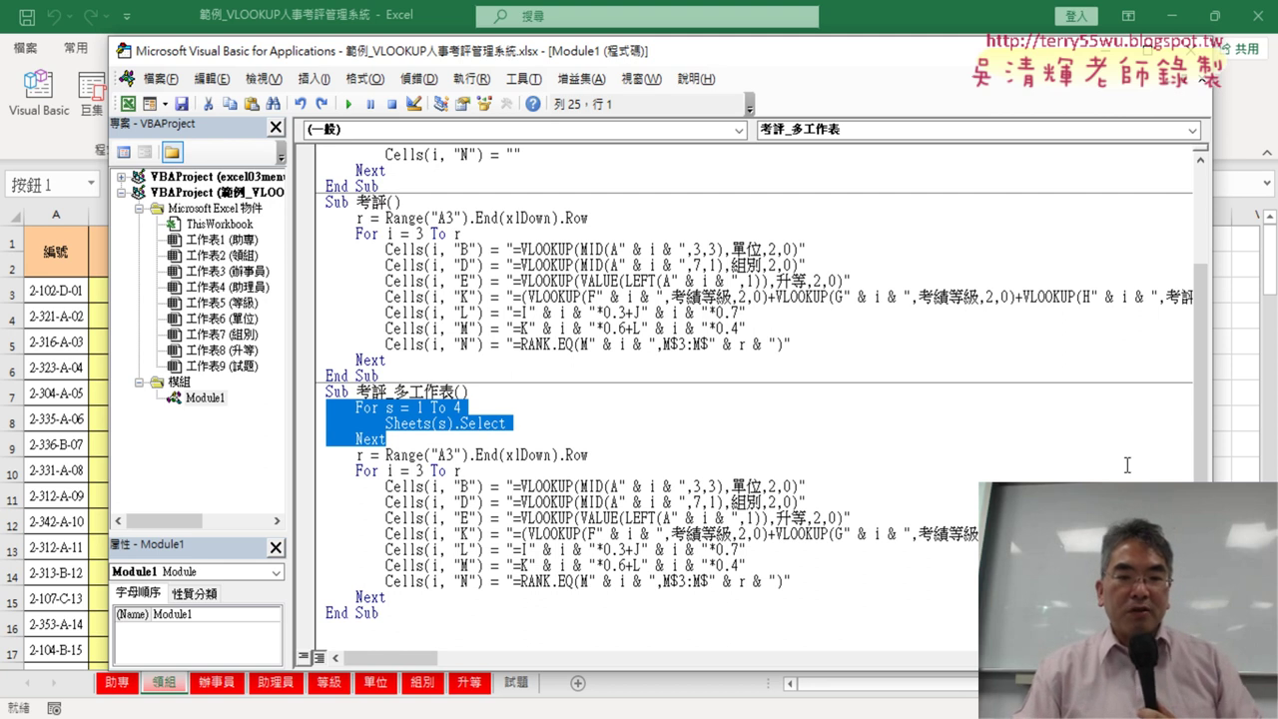
pyautogui.click(417, 426)
pyautogui.moveTo(386, 423); pyautogui.dragTo(511, 423)
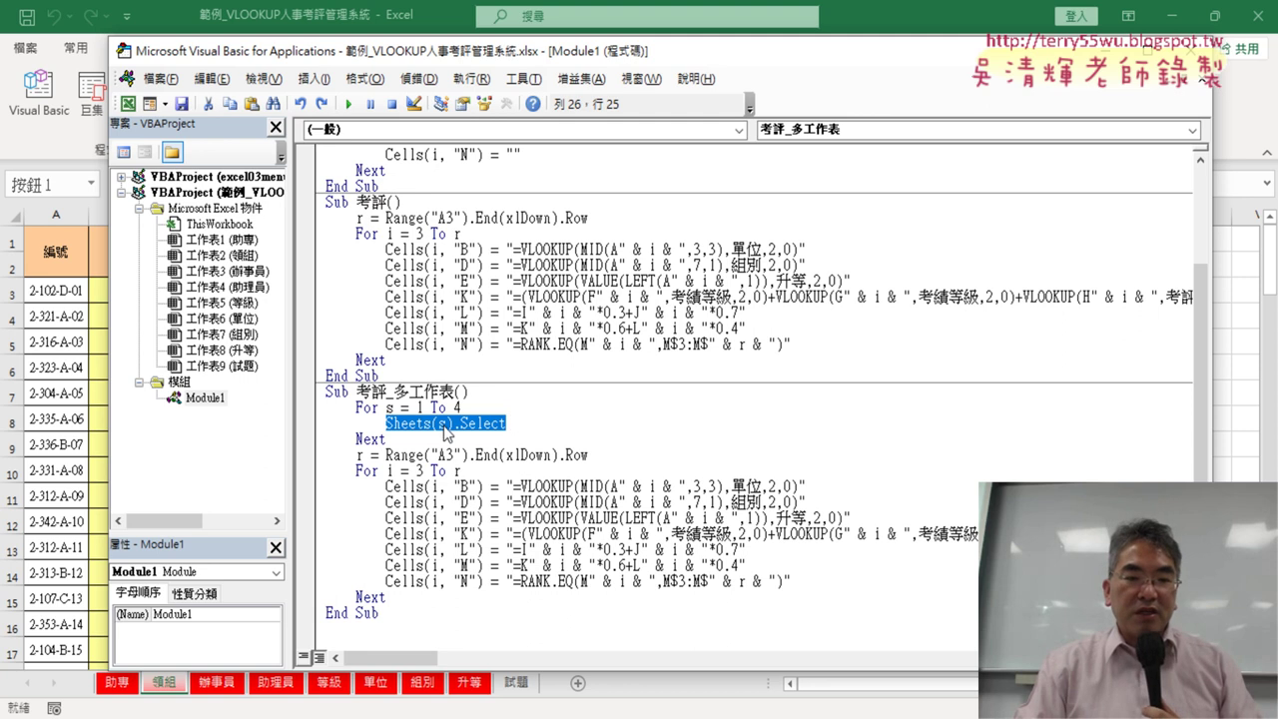
pyautogui.moveTo(407, 596); pyautogui.dragTo(321, 460)
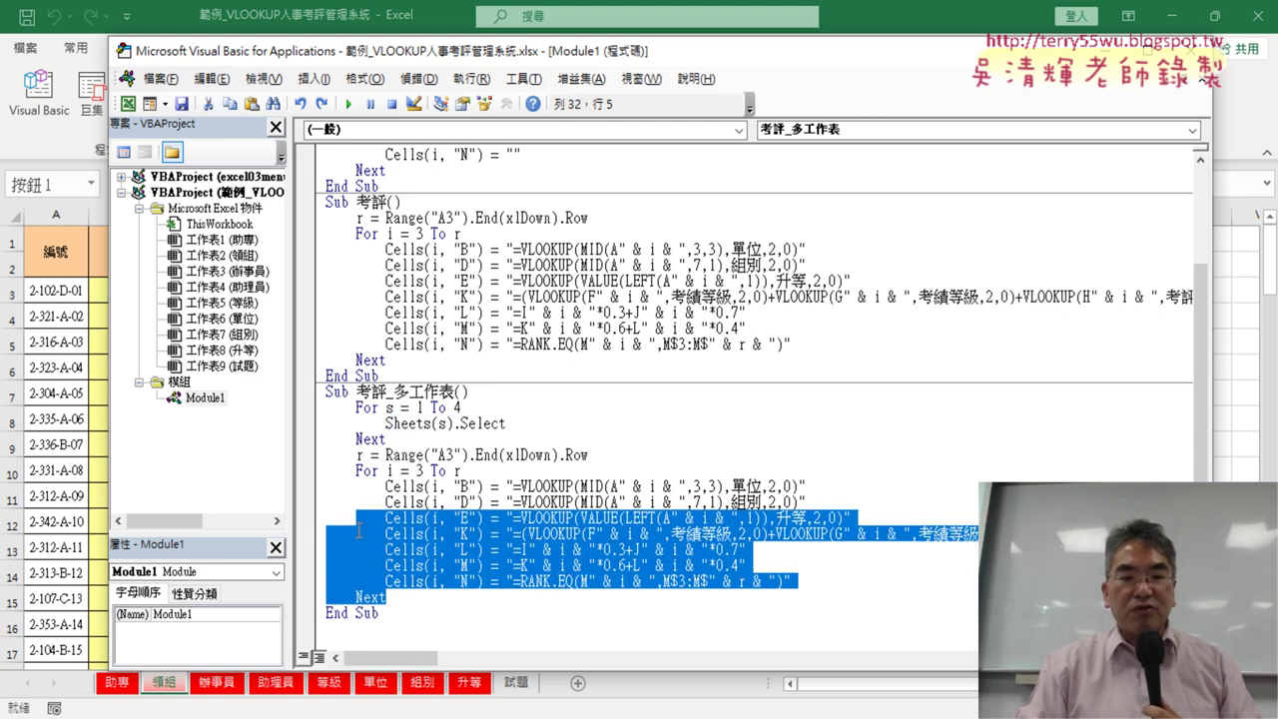
pyautogui.doubleClick(417, 407)
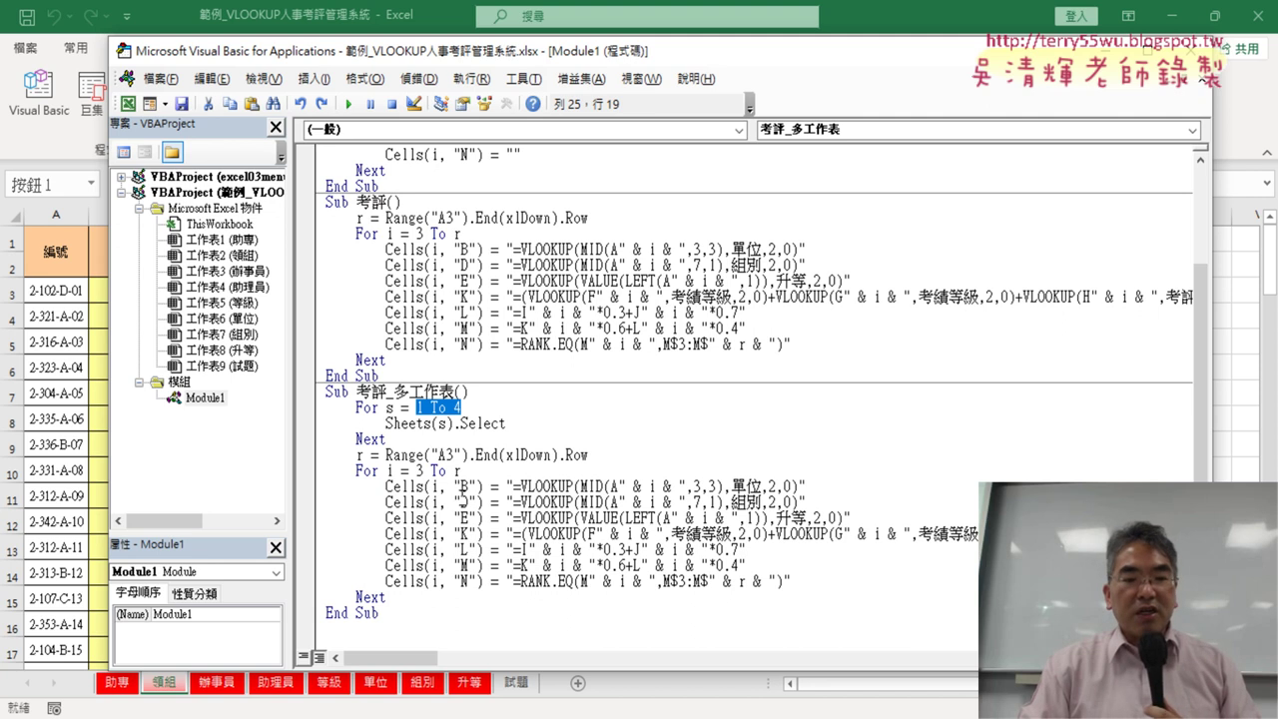
pyautogui.moveTo(409, 596); pyautogui.dragTo(313, 461)
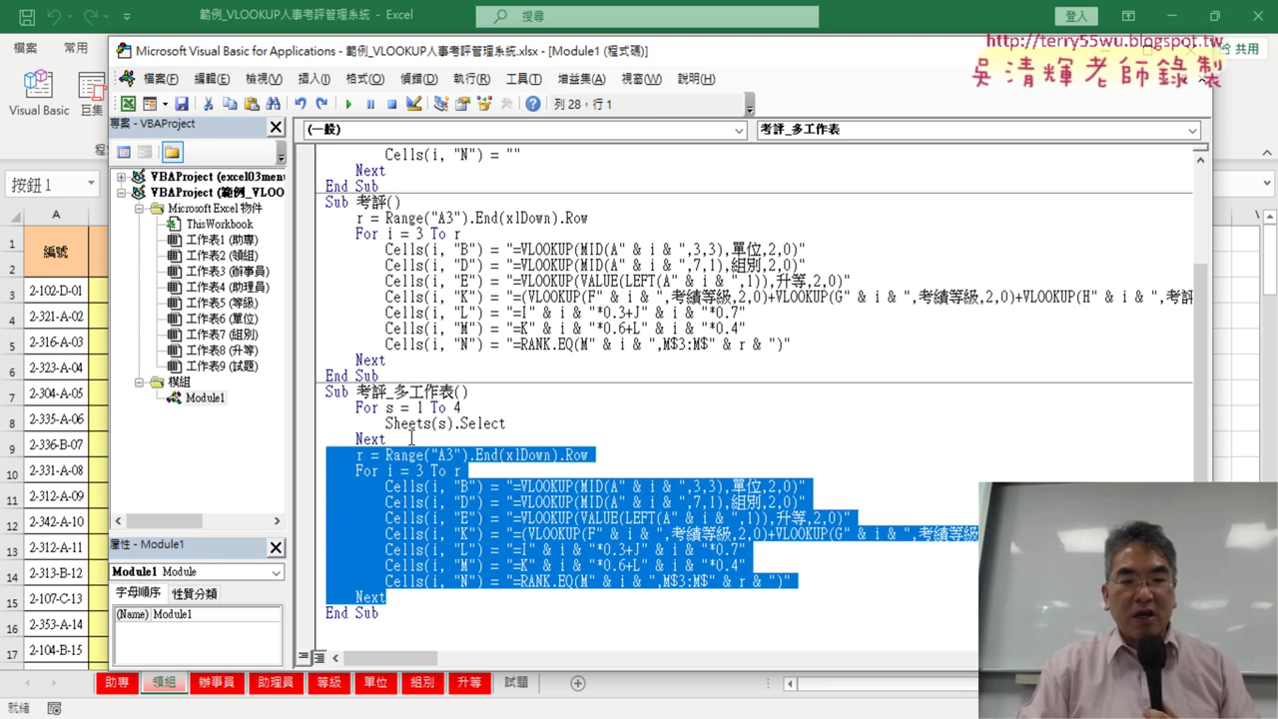
# Move the r = Range…Next formula block inside the sheet loop after Sheets(s).Select and indent it.
pyautogui.click(511, 423)
pyautogui.press('Return')
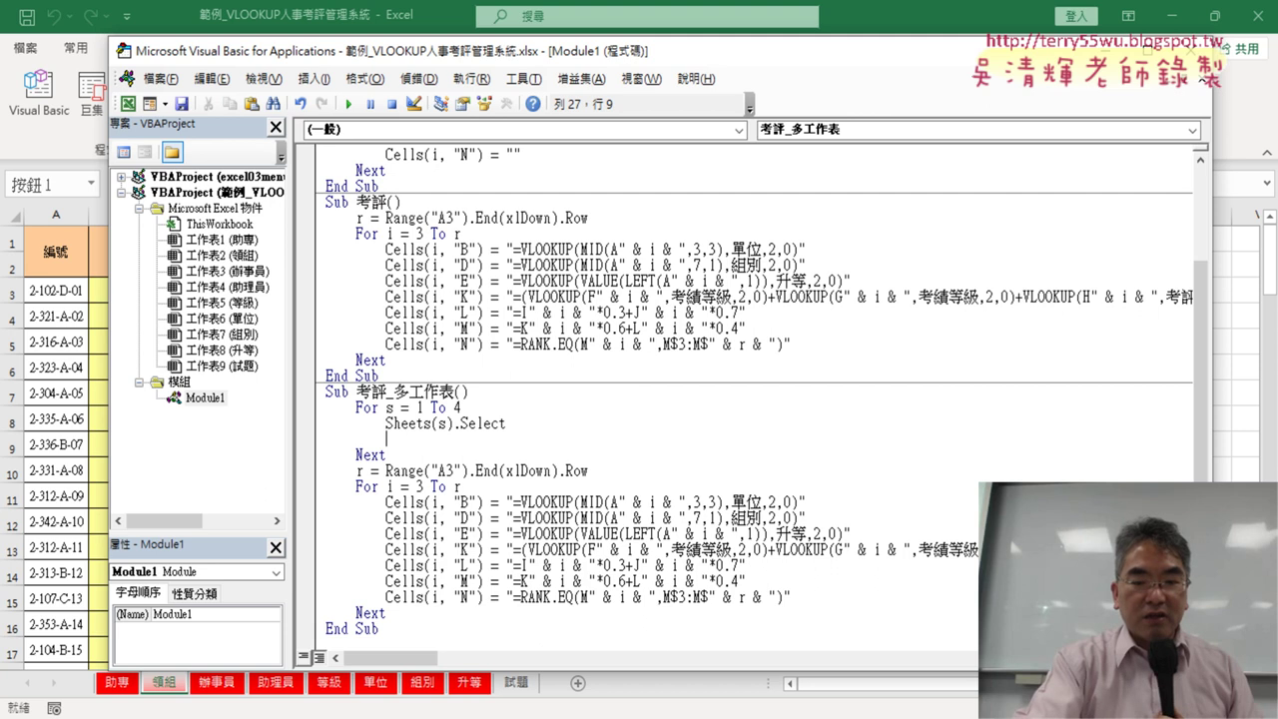
pyautogui.press('BackSpace')
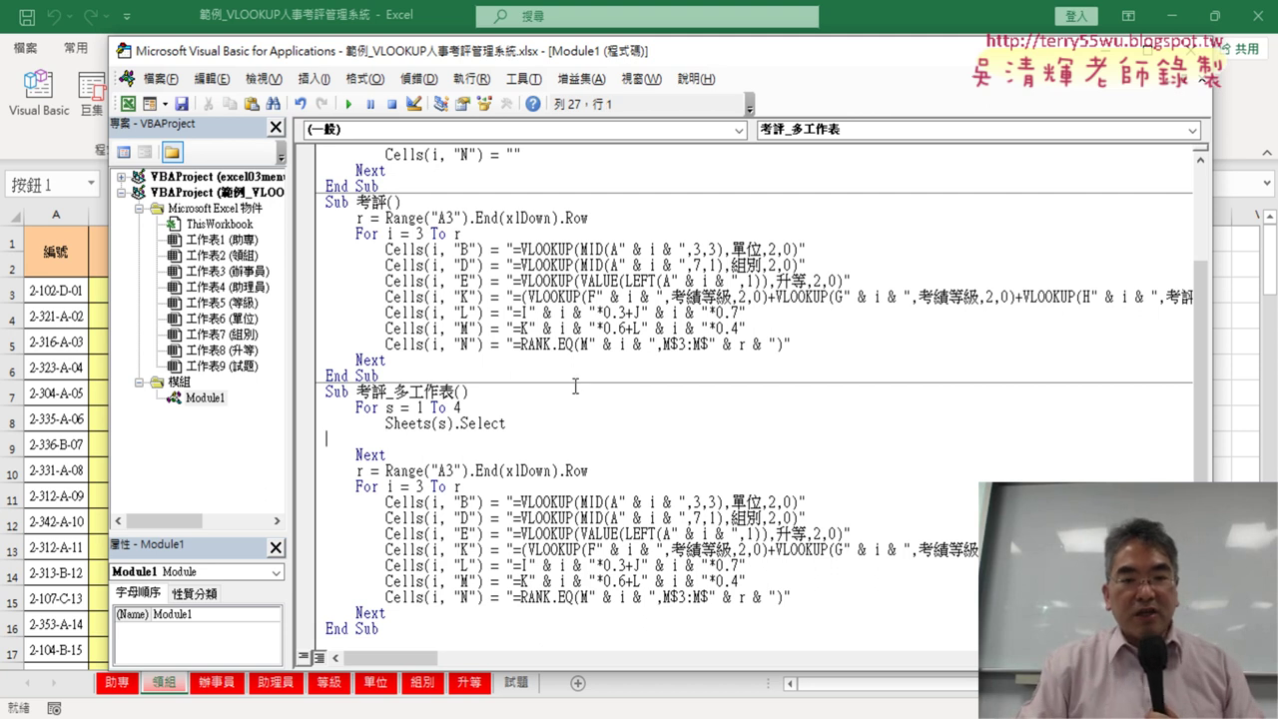
pyautogui.moveTo(386, 423); pyautogui.dragTo(506, 423)
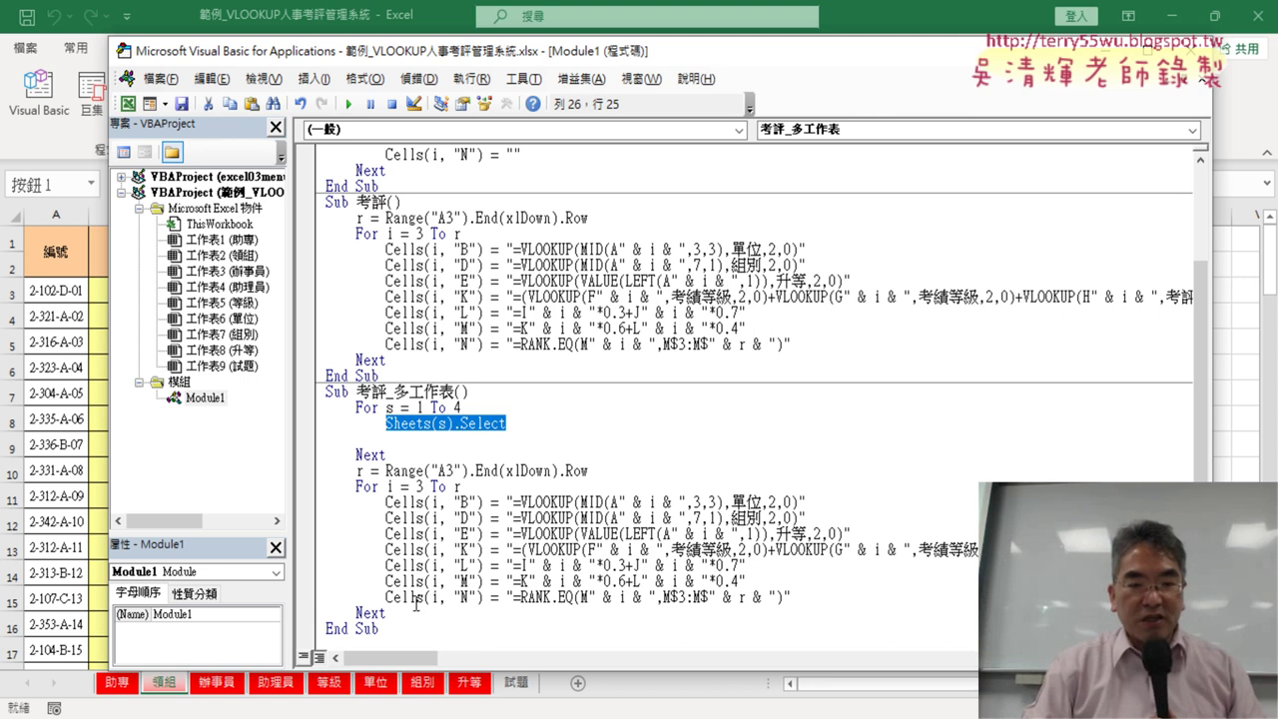
pyautogui.moveTo(387, 612); pyautogui.dragTo(318, 477)
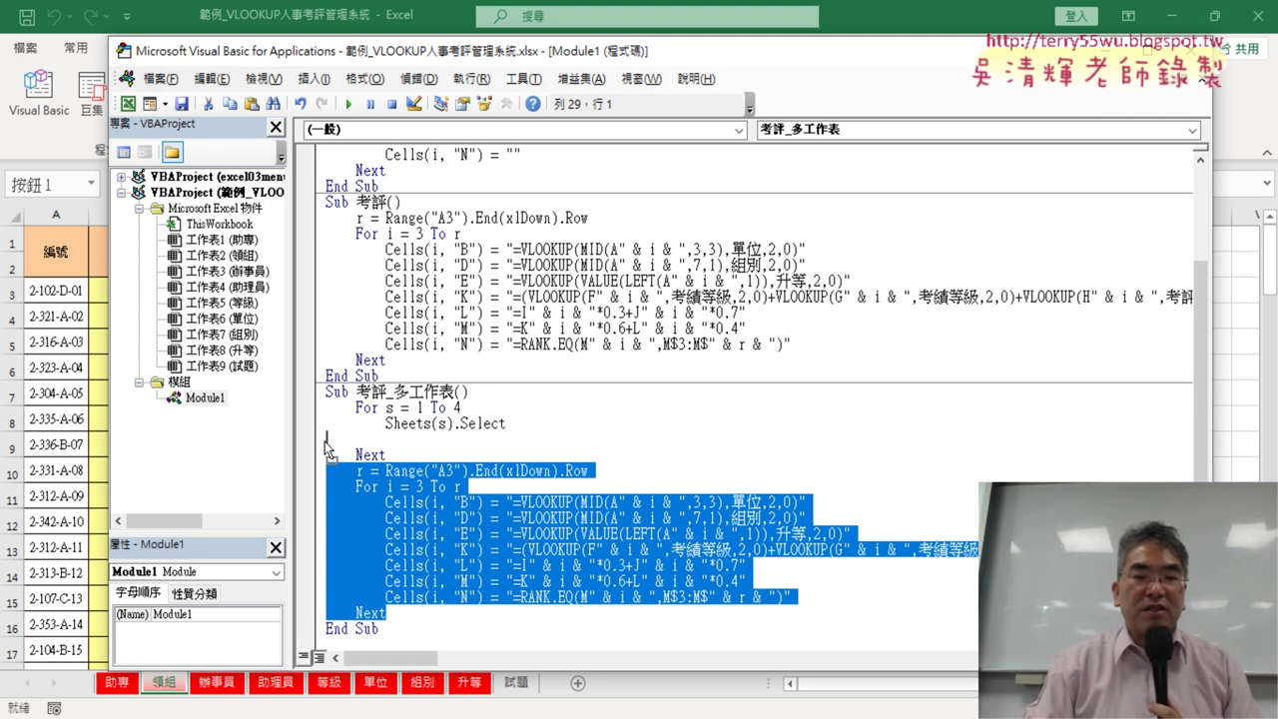
pyautogui.moveTo(326, 449); pyautogui.dragTo(325, 440)
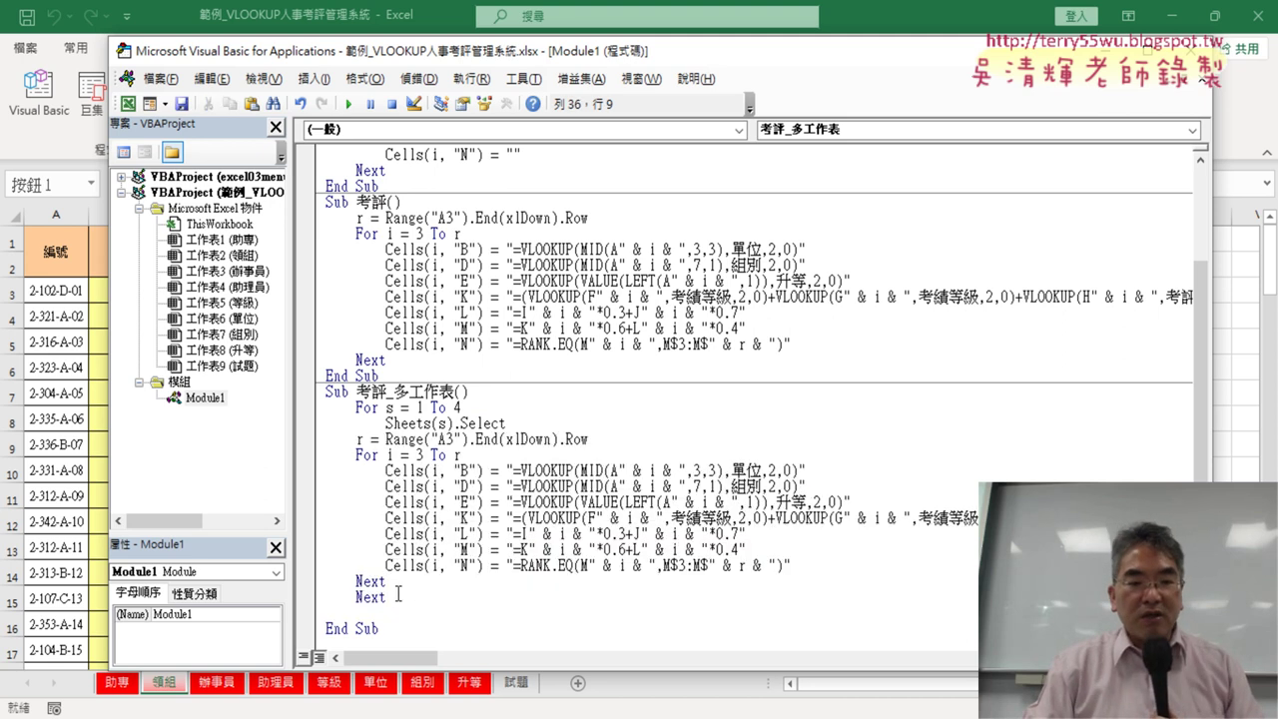
pyautogui.moveTo(398, 593); pyautogui.dragTo(320, 442)
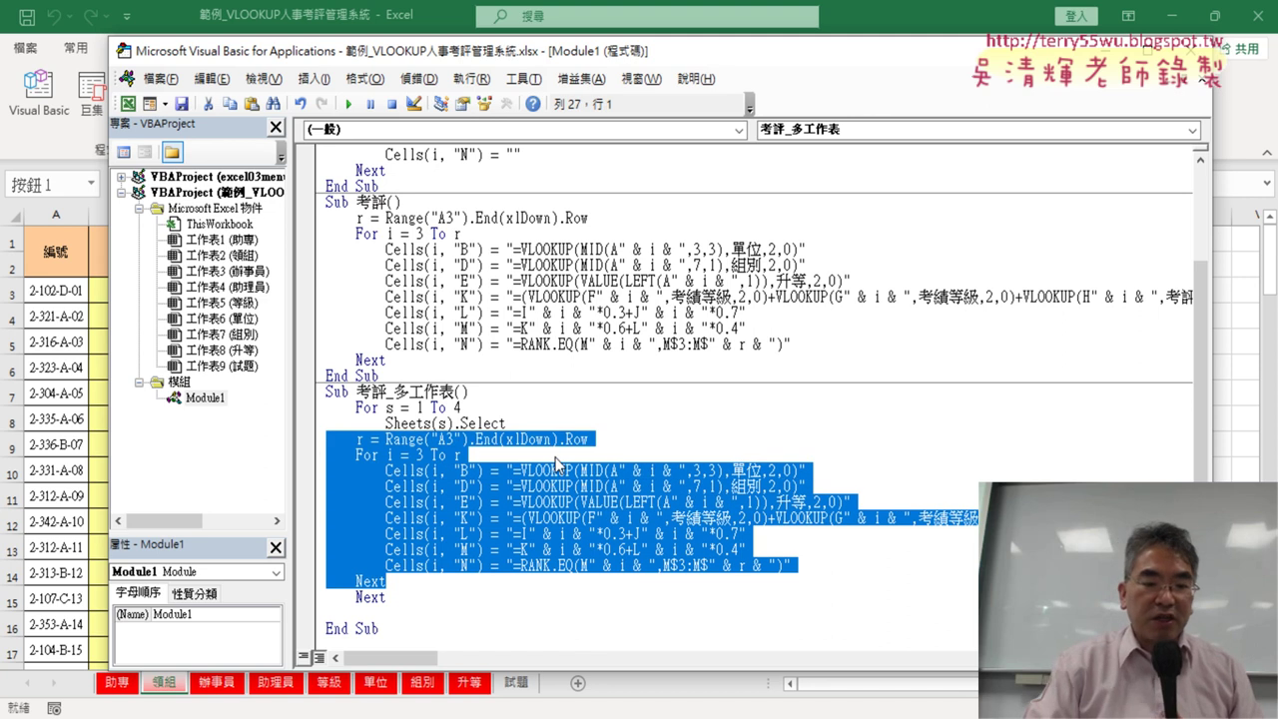
pyautogui.press('Tab')
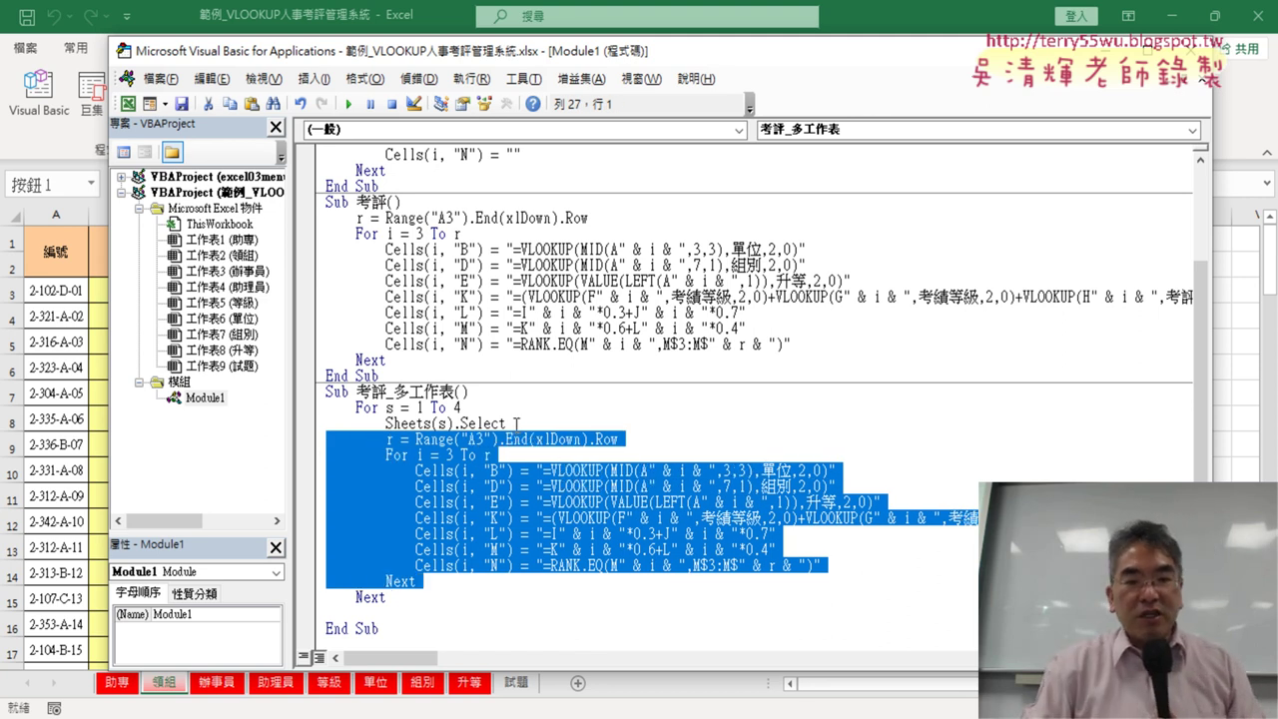
pyautogui.click(516, 424)
# Delete the empty line before End Sub in 考評_多工作表.
pyautogui.moveTo(431, 580); pyautogui.dragTo(307, 440)
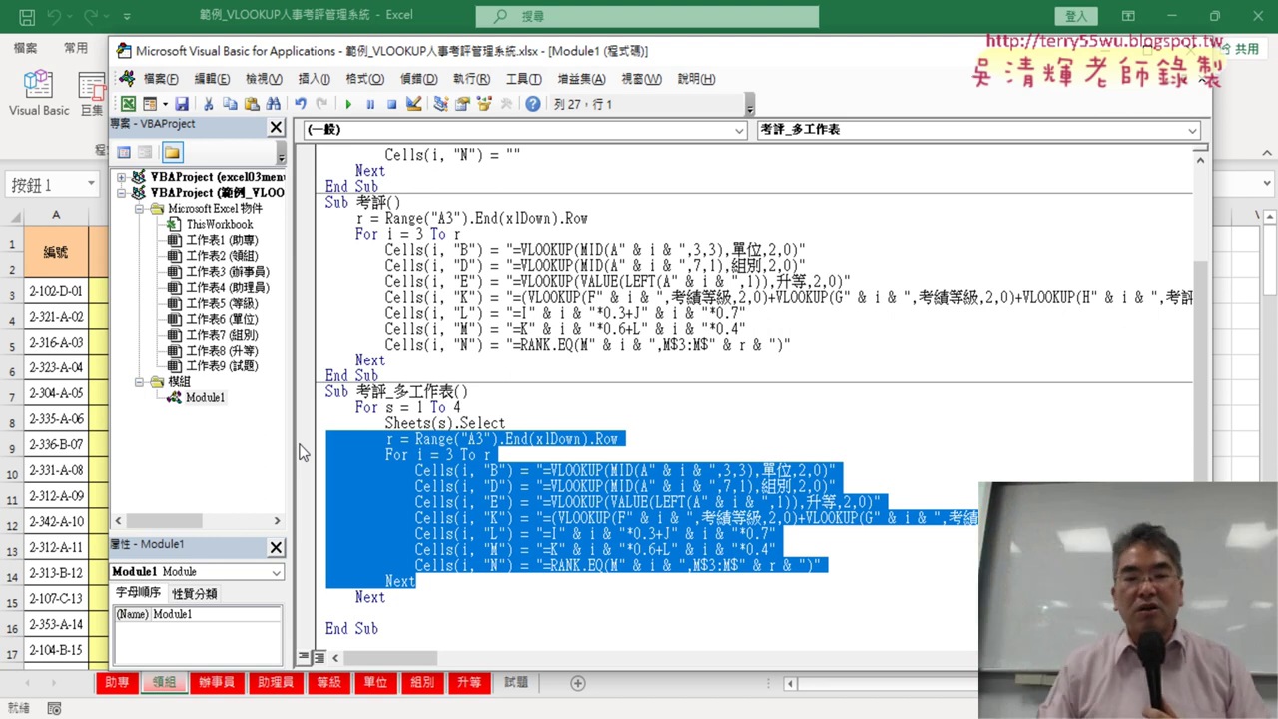
pyautogui.click(409, 599)
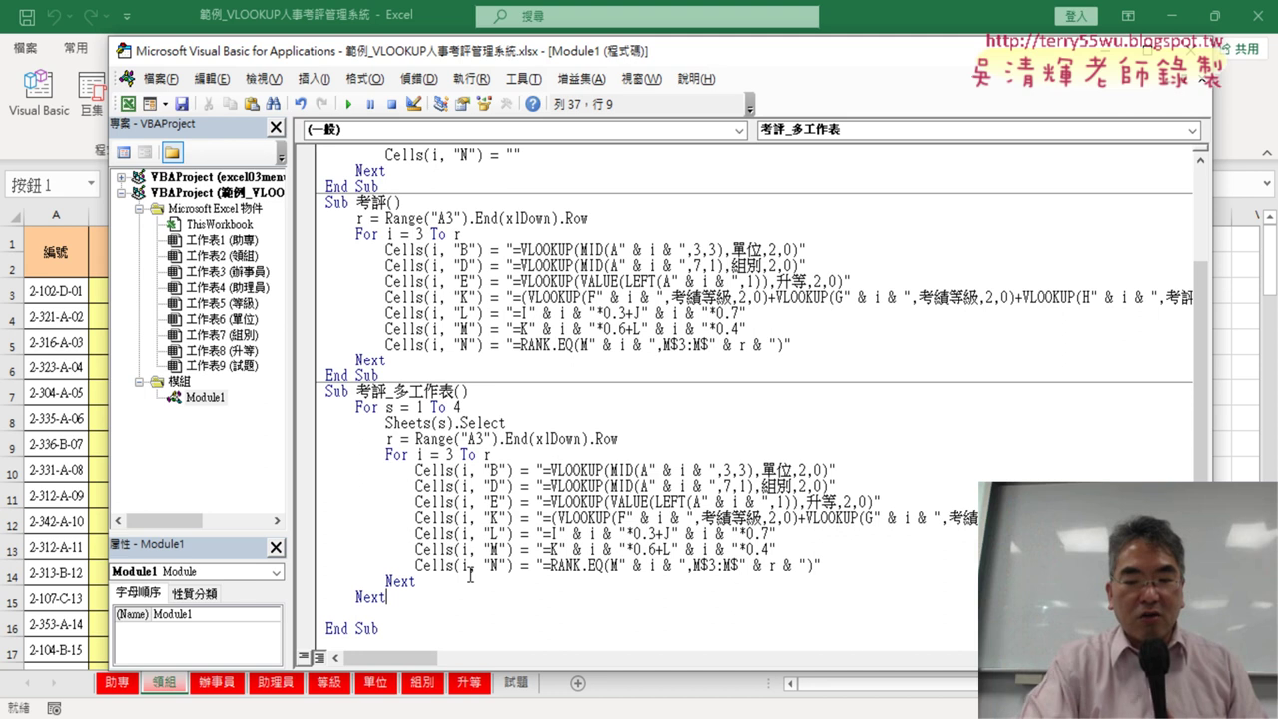
pyautogui.press('Delete')
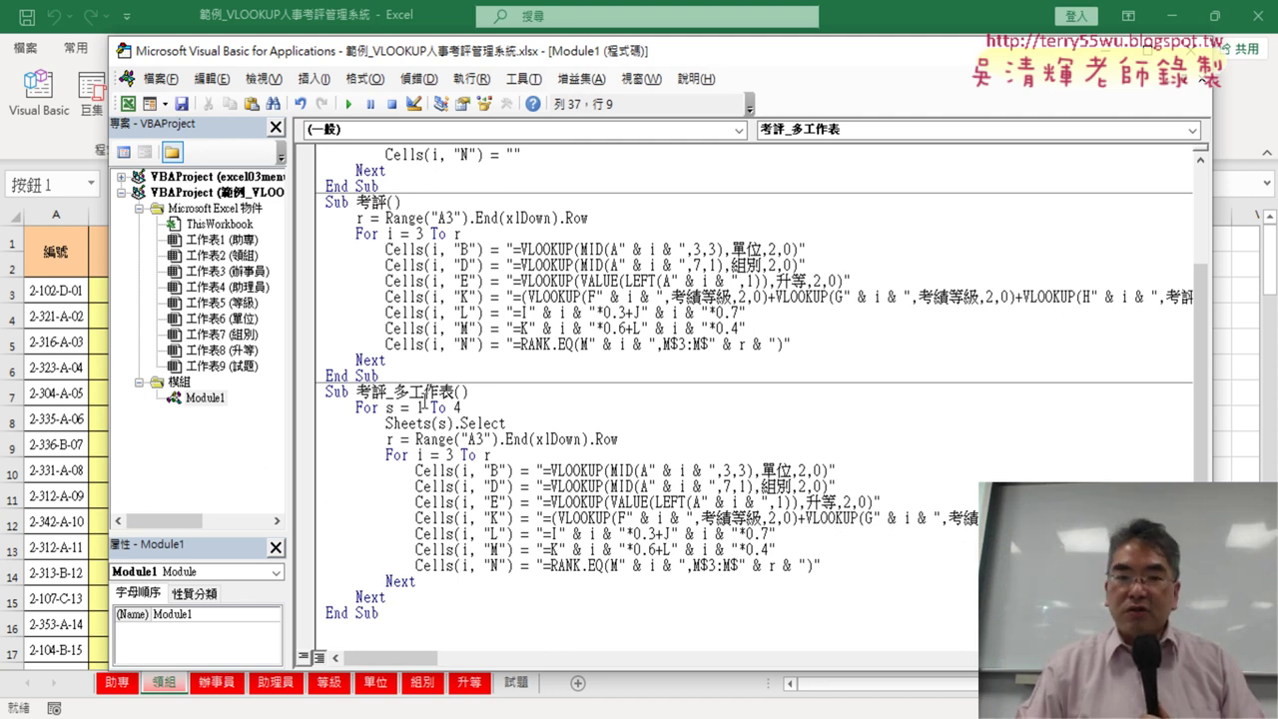
pyautogui.moveTo(317, 206)
pyautogui.mouseDown()
pyautogui.moveTo(349, 380)
pyautogui.moveTo(465, 391)
pyautogui.mouseUp()
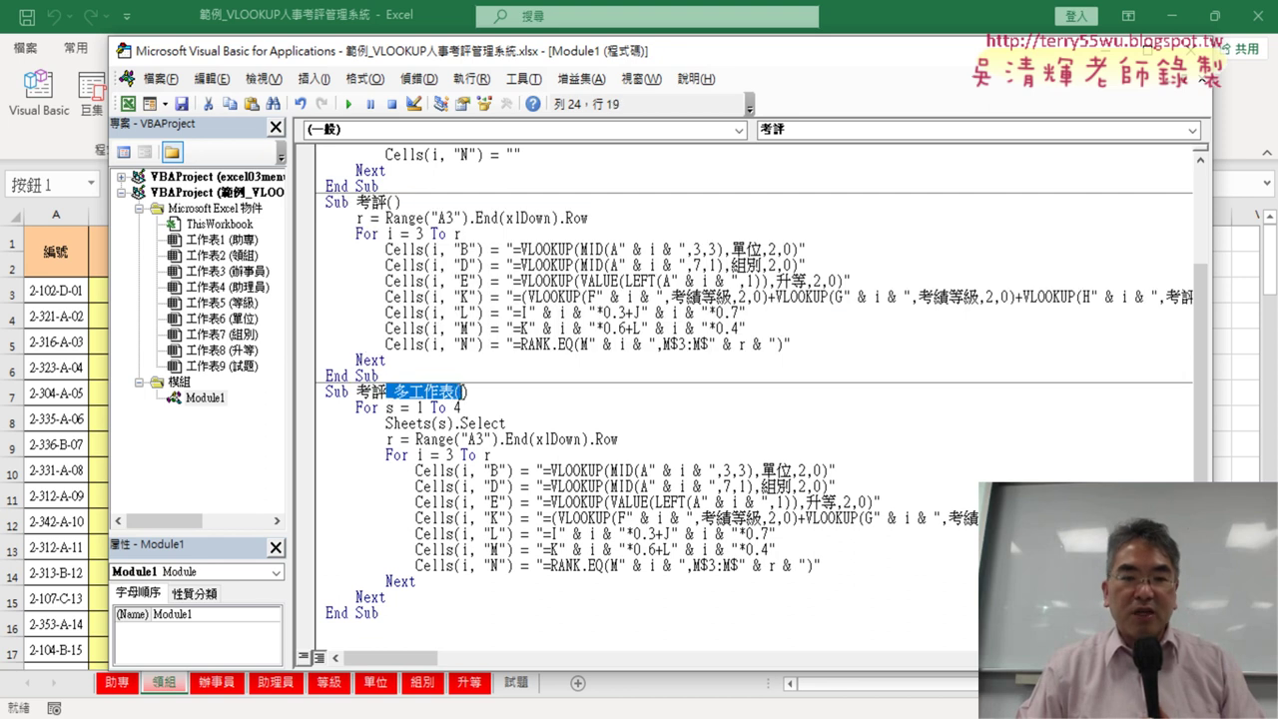
# Copy the 清除 macro and paste a duplicate at the end of the module.
pyautogui.scroll(3, 458, 335)
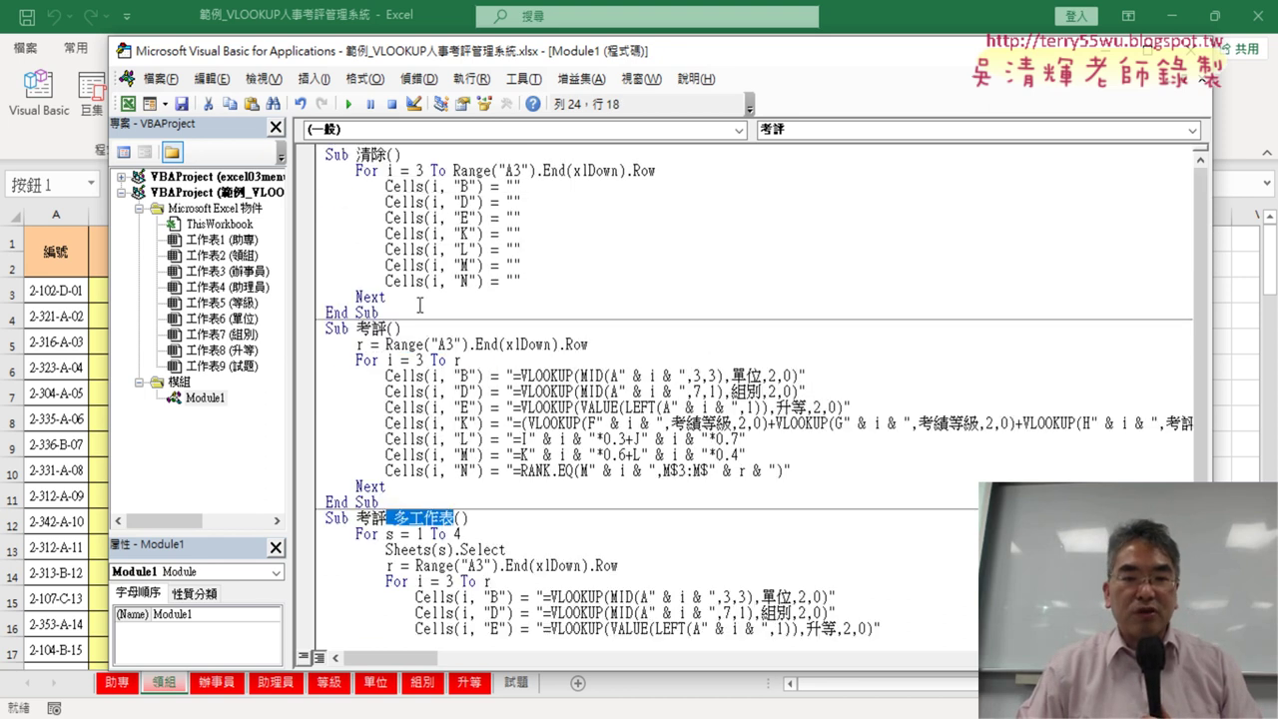
pyautogui.moveTo(420, 305); pyautogui.dragTo(325, 154)
pyautogui.rightClick(405, 203)
pyautogui.click(450, 231)
pyautogui.scroll(-3, 521, 446)
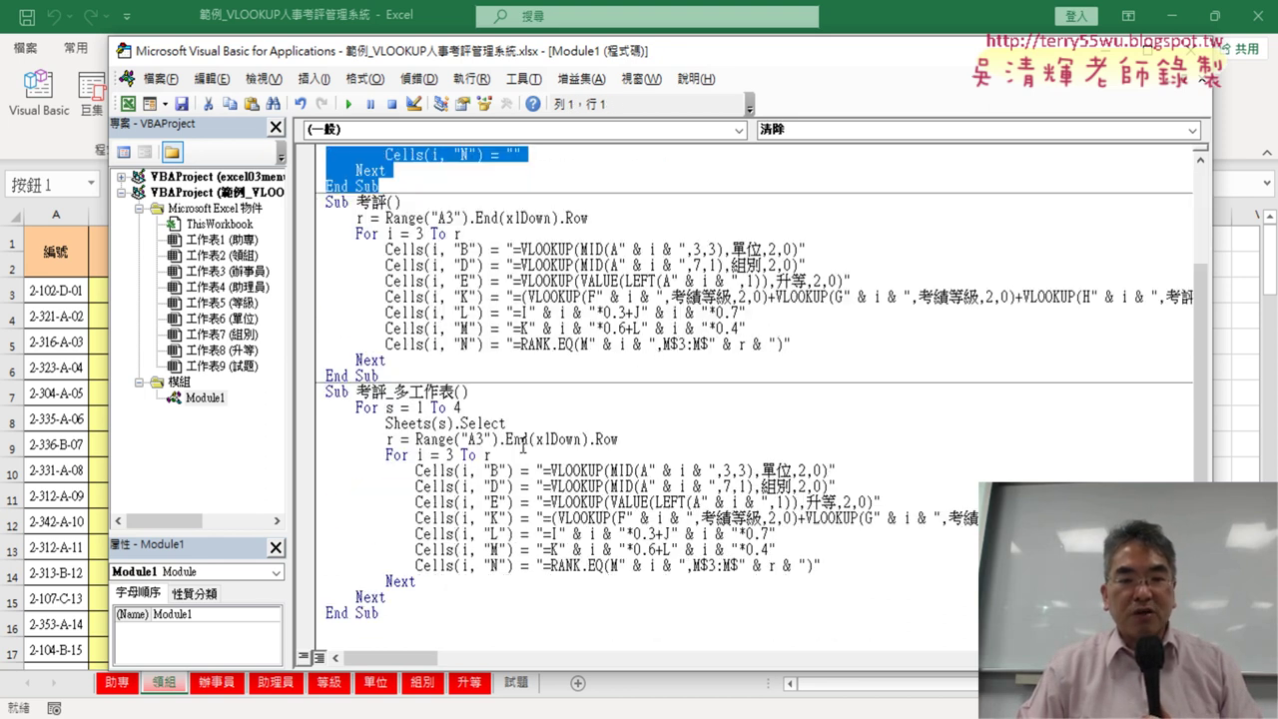
pyautogui.click(342, 639)
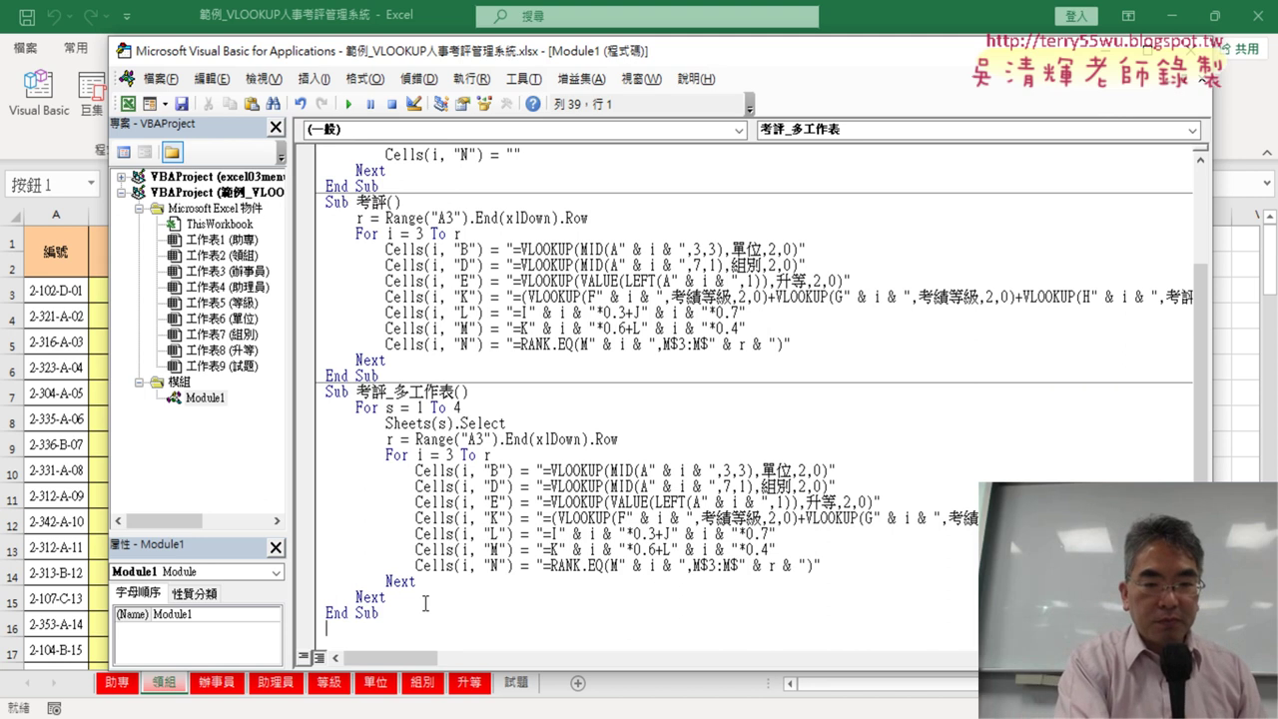
pyautogui.hotkey('ctrl', 'v')
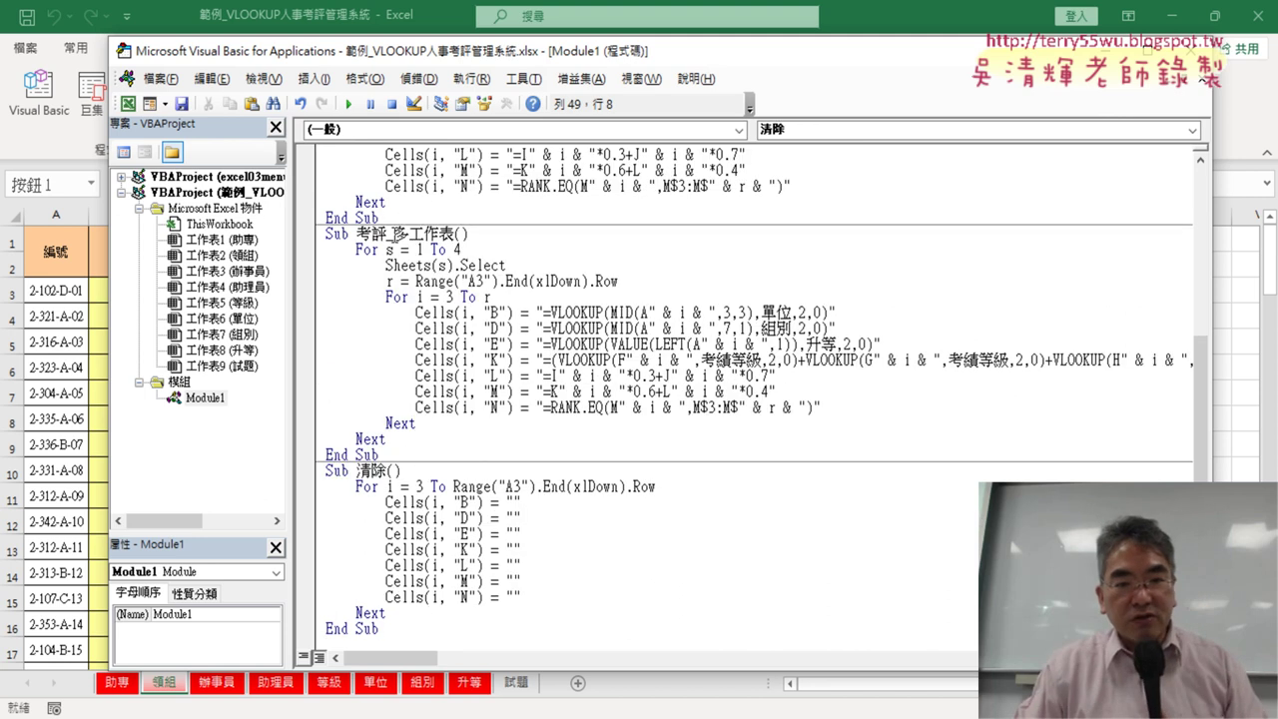
# Rename the duplicate macro to 清除_多工作表 and add a blank line at its top.
pyautogui.moveTo(389, 234); pyautogui.dragTo(456, 233)
pyautogui.rightClick(451, 236)
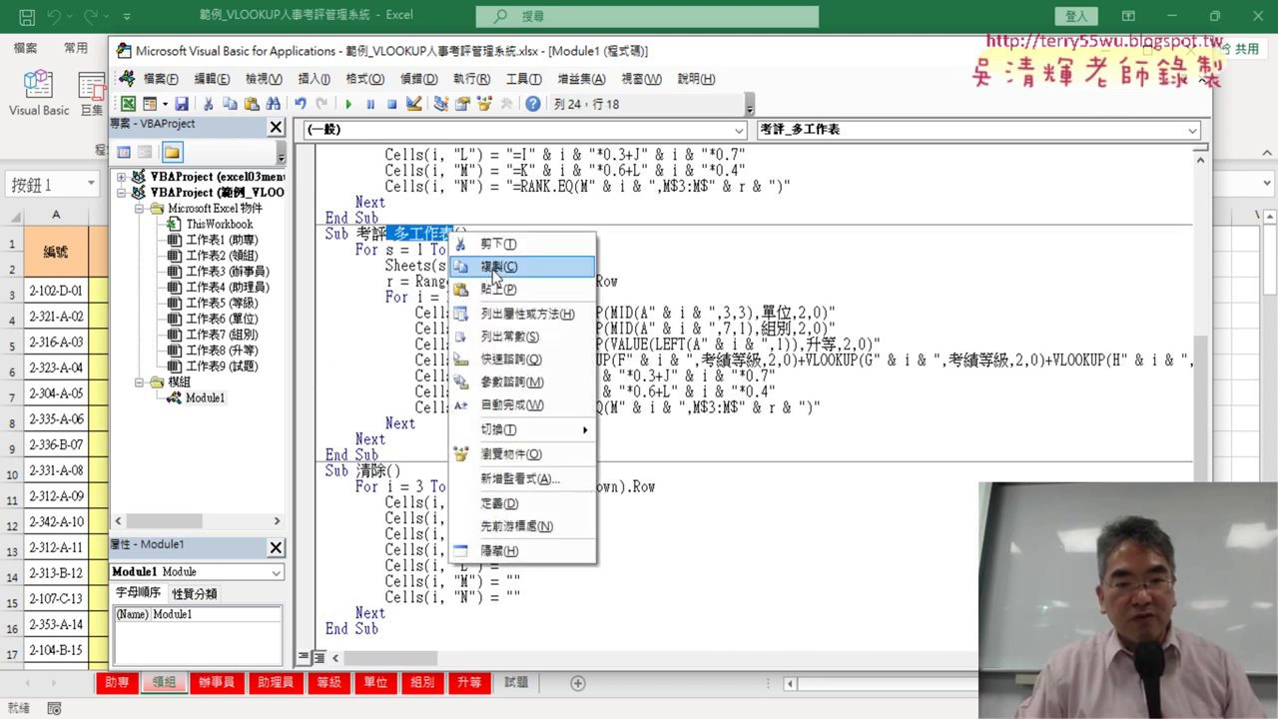
pyautogui.click(499, 261)
pyautogui.click(387, 472)
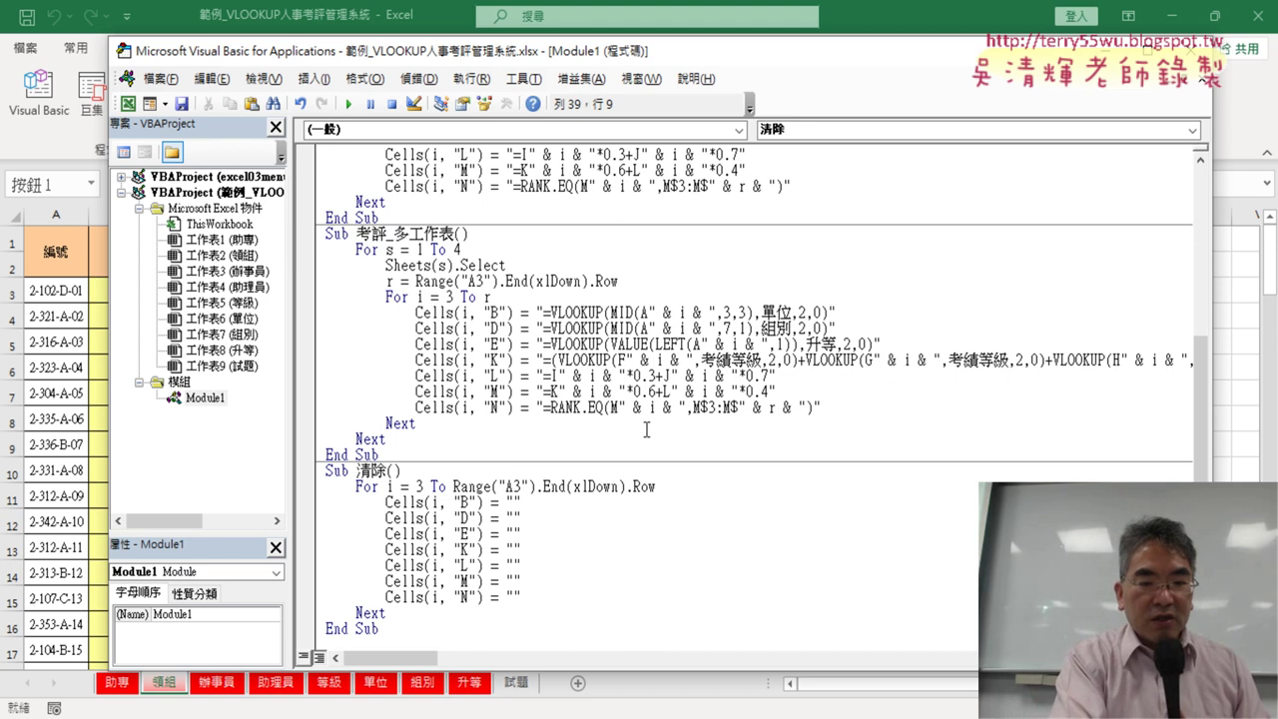
pyautogui.hotkey('ctrl', 'v')
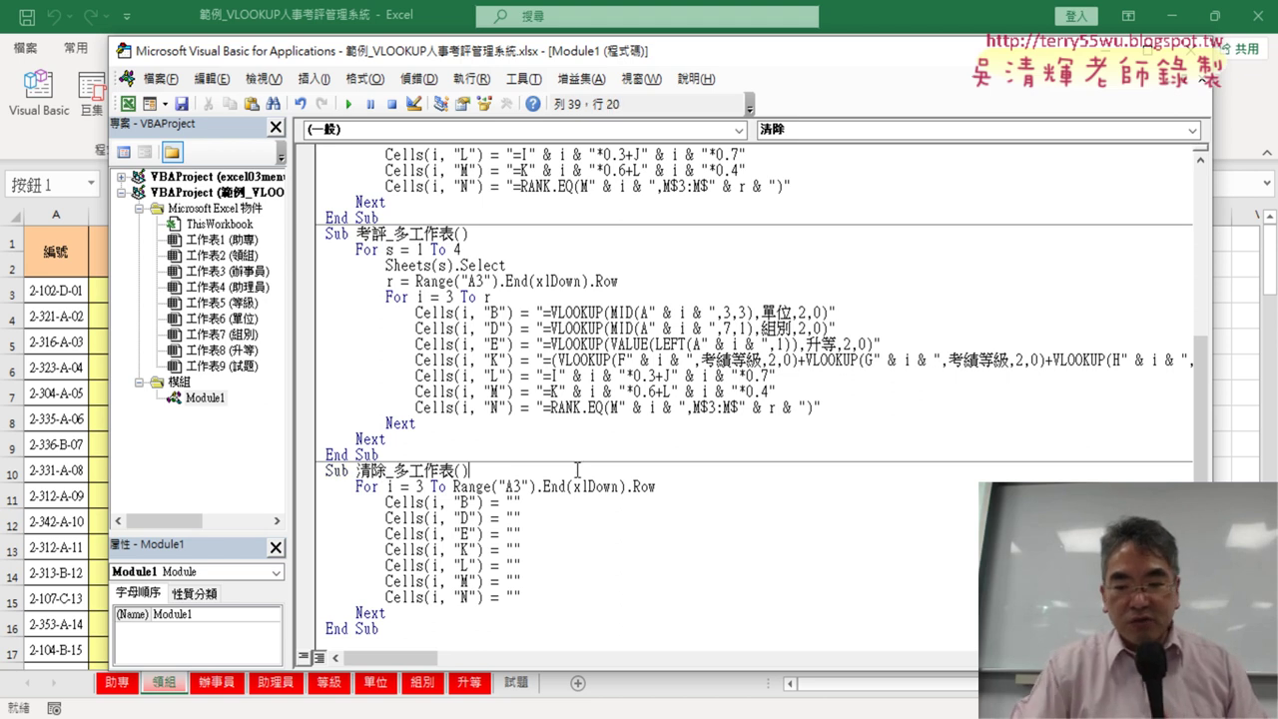
pyautogui.press('Return')
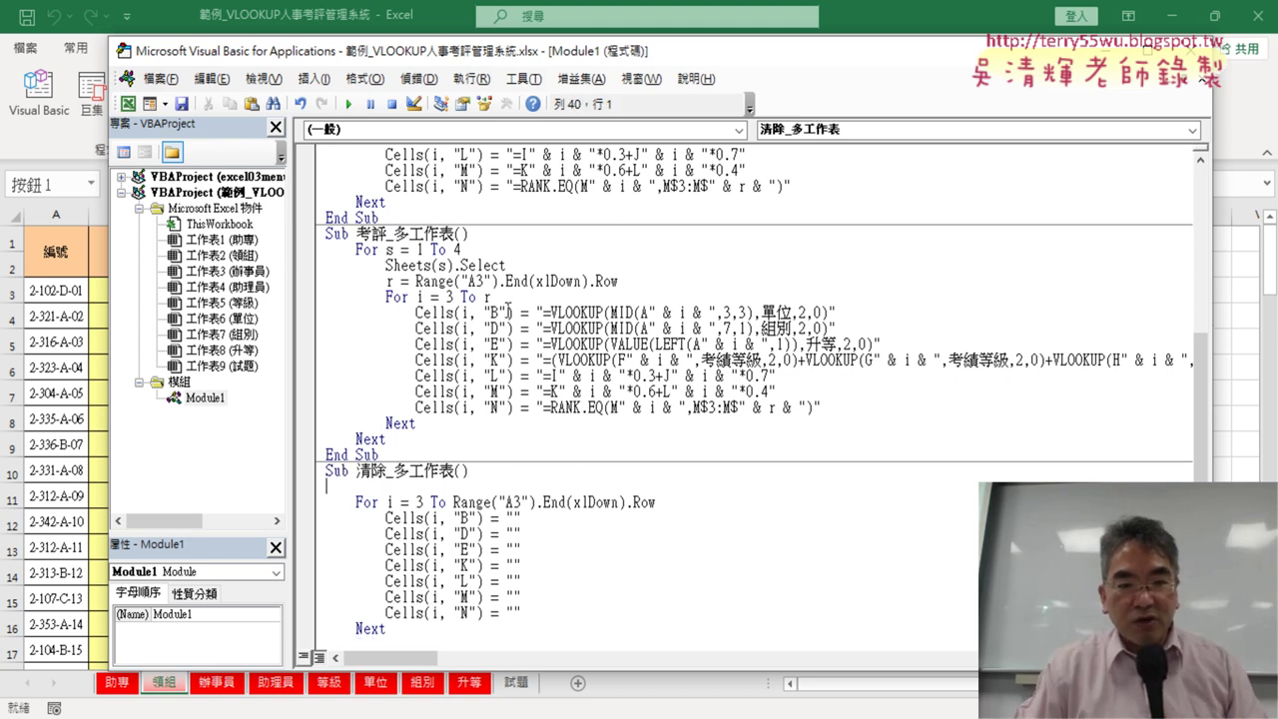
# Insert the For s = 1 To 4 and Sheets(s).Select lines, then indent the clearing loop.
pyautogui.moveTo(630, 282)
pyautogui.mouseDown()
pyautogui.moveTo(443, 283)
pyautogui.moveTo(320, 250)
pyautogui.mouseUp()
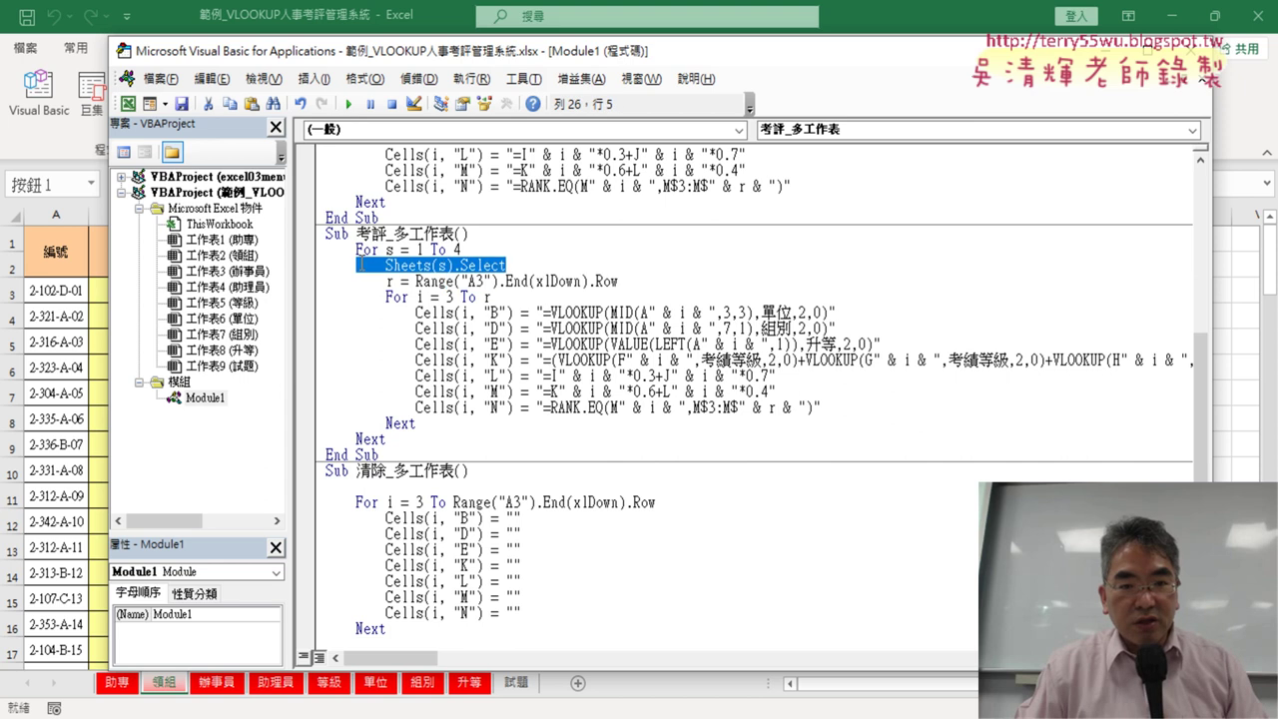
pyautogui.click(326, 486)
pyautogui.hotkey('ctrl', 'v')
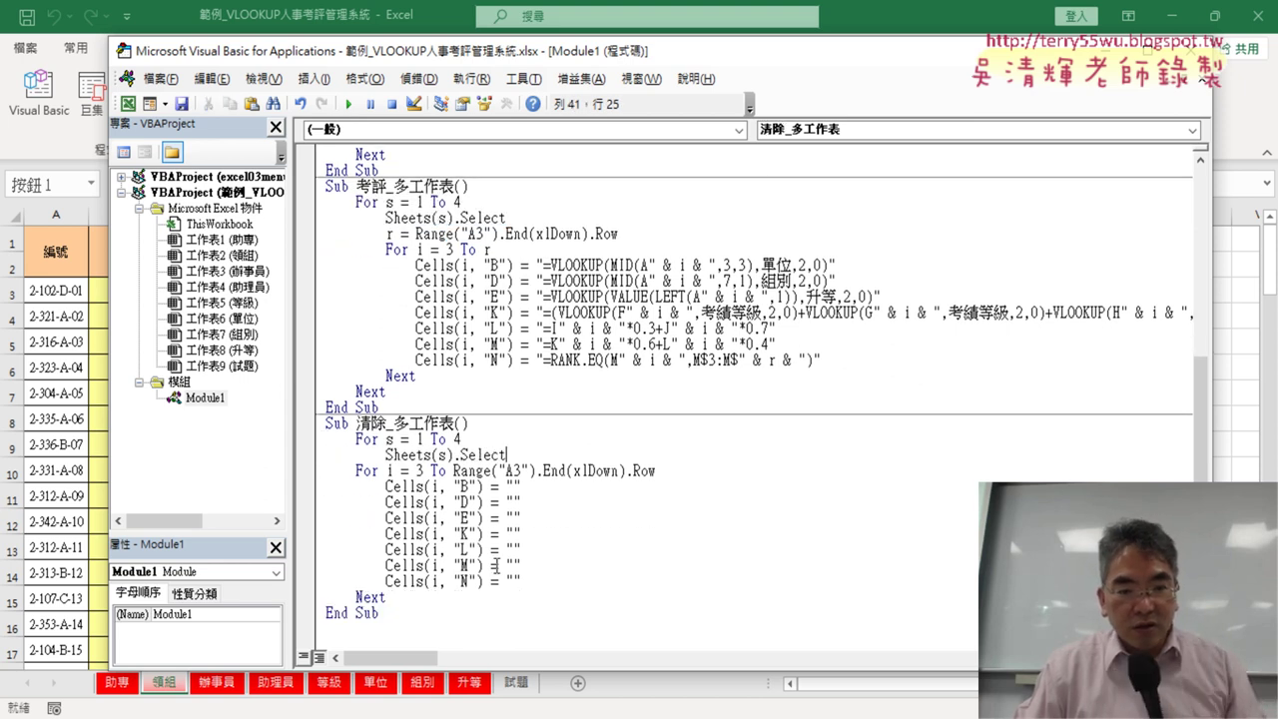
pyautogui.moveTo(402, 596); pyautogui.dragTo(325, 470)
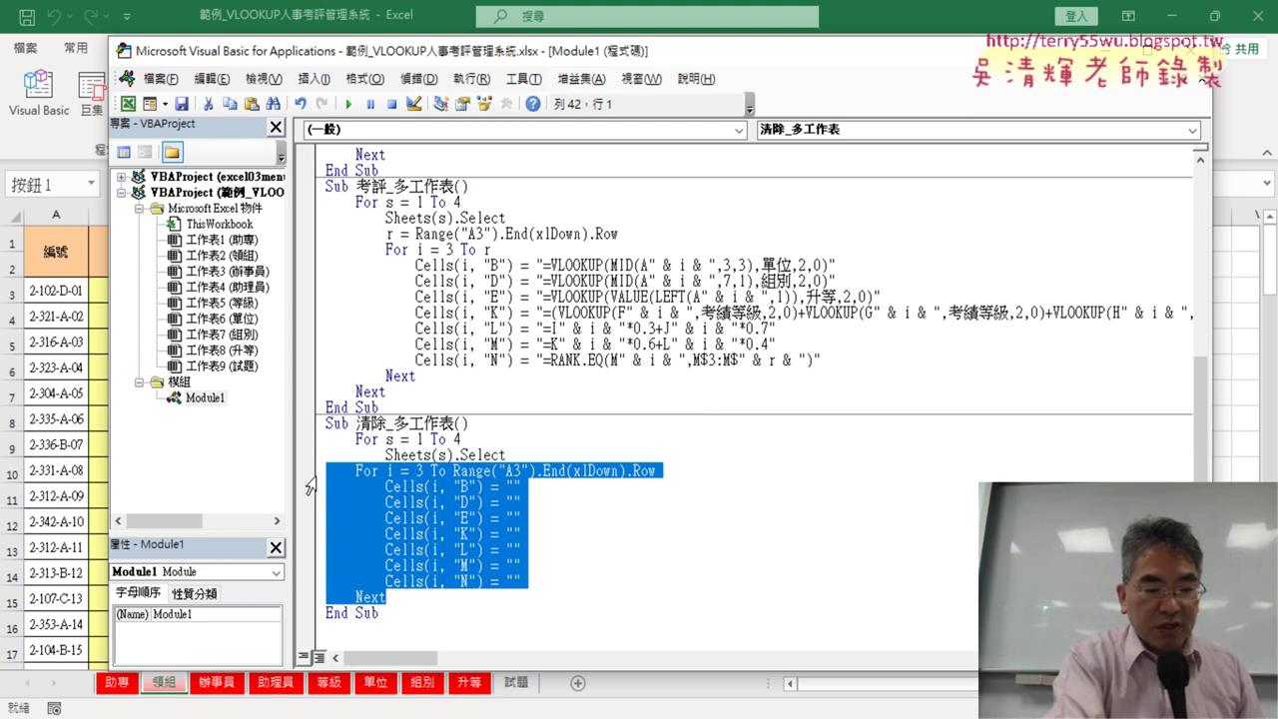
pyautogui.press('Tab')
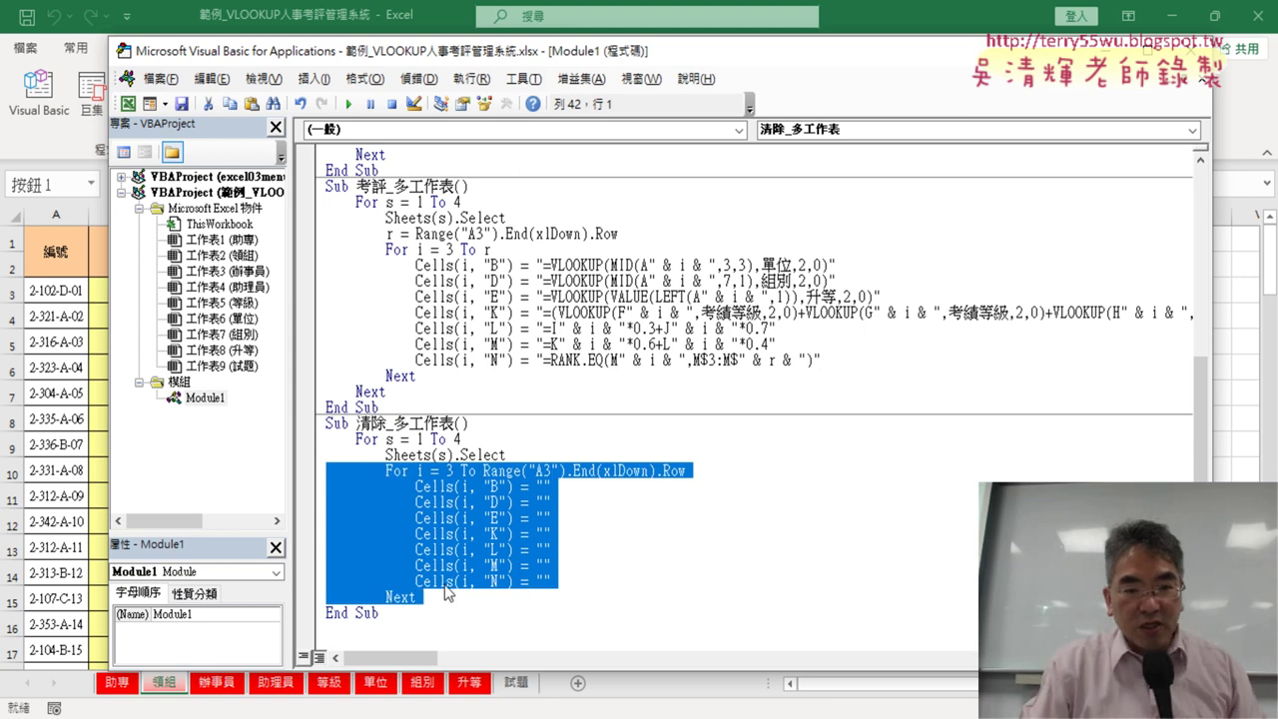
# Add the closing Next for the sheet loop before End Sub.
pyautogui.click(446, 592)
pyautogui.press('Return')
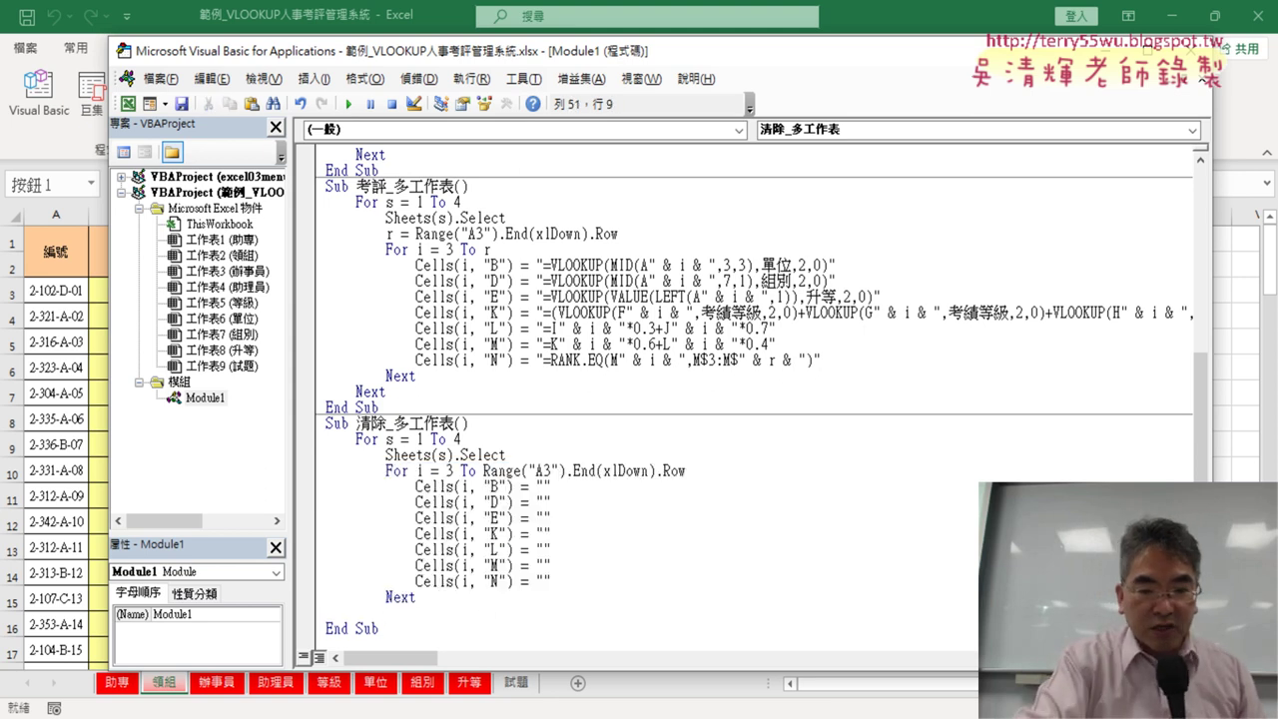
pyautogui.moveTo(386, 391); pyautogui.dragTo(356, 391)
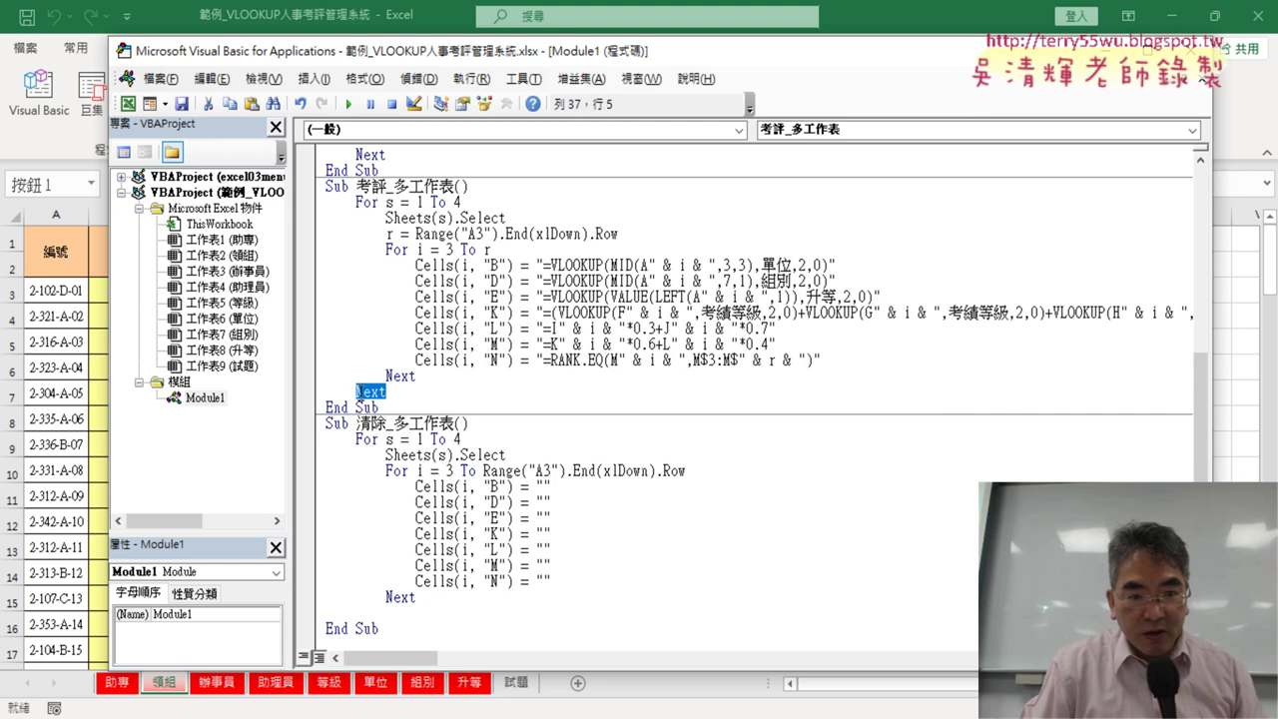
pyautogui.click(364, 612)
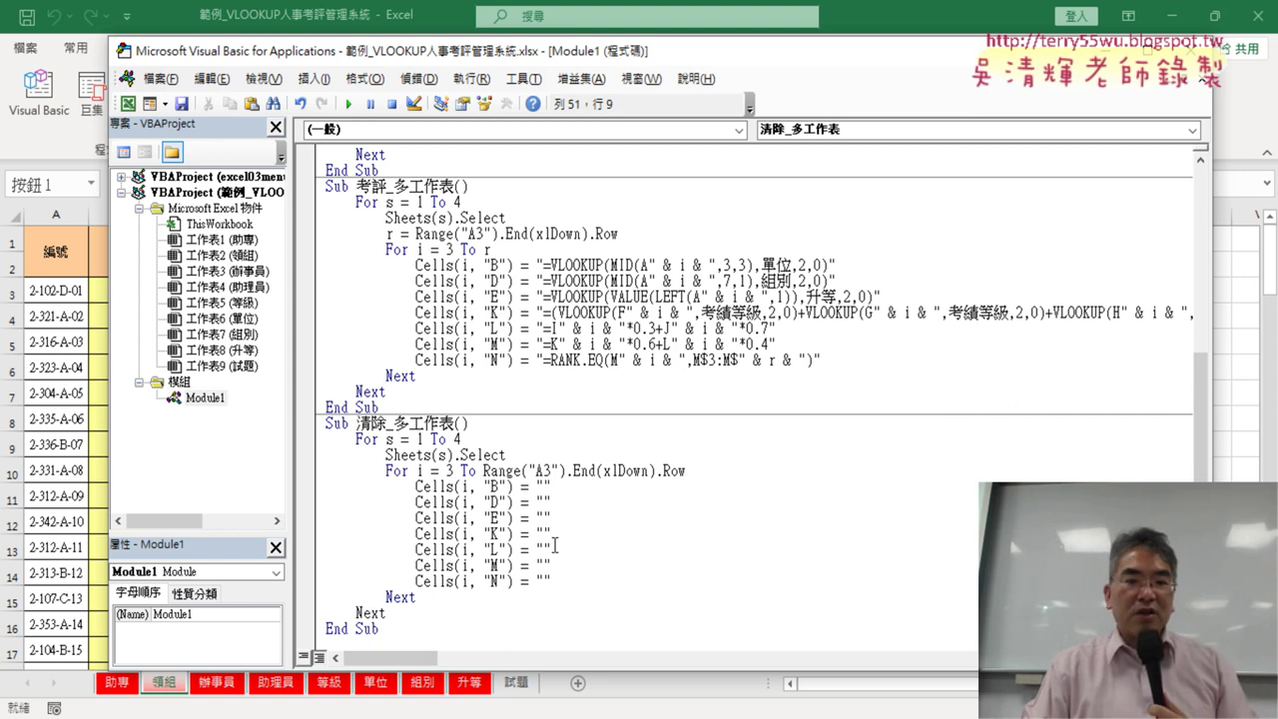
pyautogui.hotkey('ctrl', 'v')
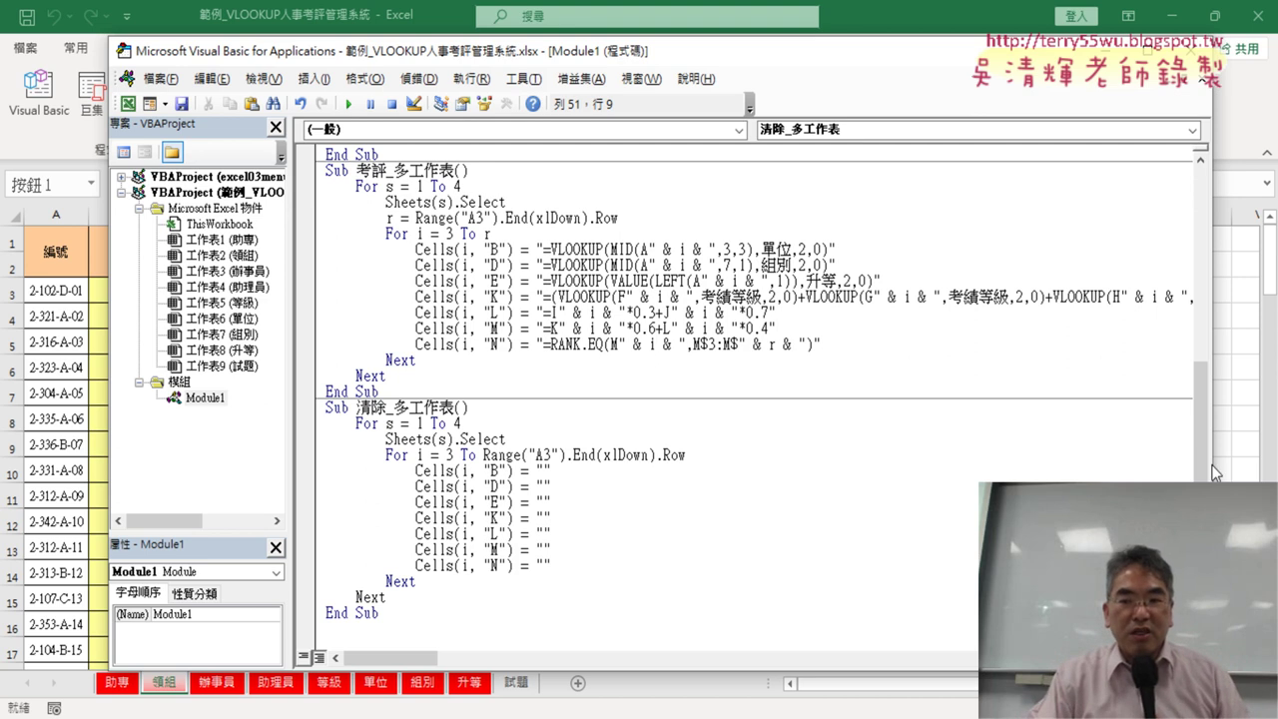
# Shrink and move the VBA editor aside to show the worksheet, cursor in 清除_多工作表.
pyautogui.moveTo(1215, 465); pyautogui.dragTo(794, 480)
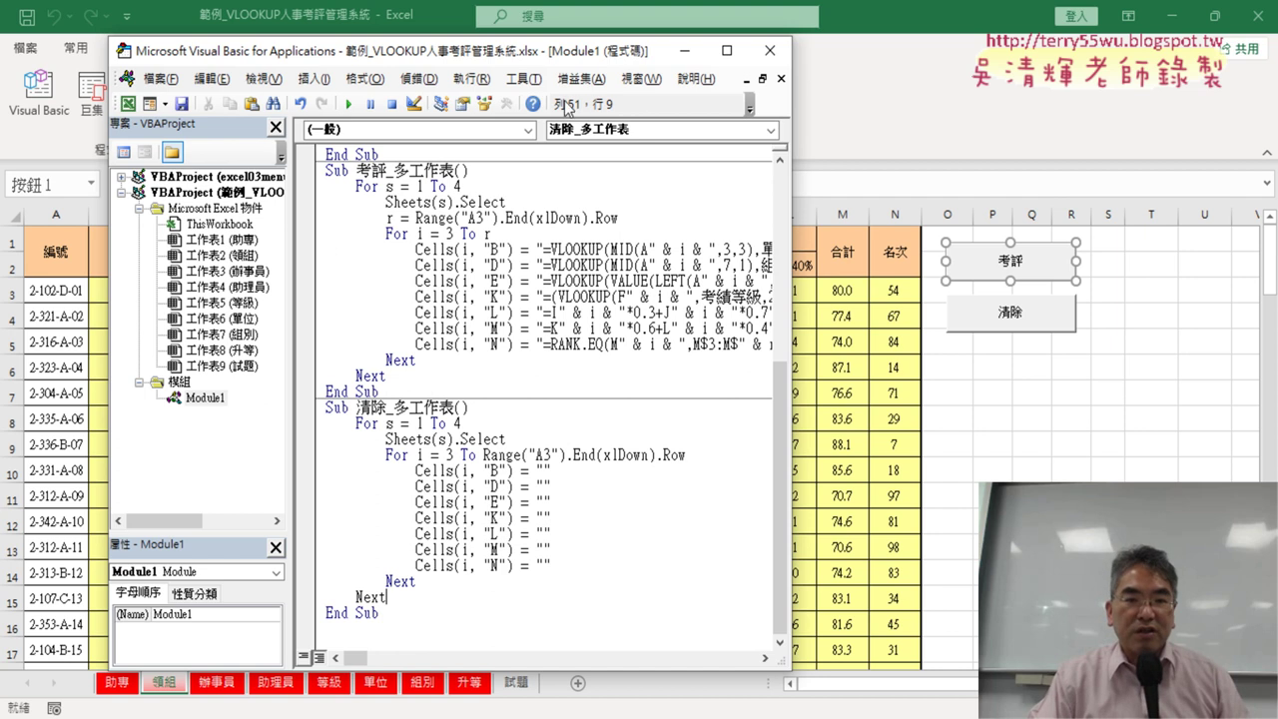
pyautogui.moveTo(542, 62); pyautogui.dragTo(907, 58)
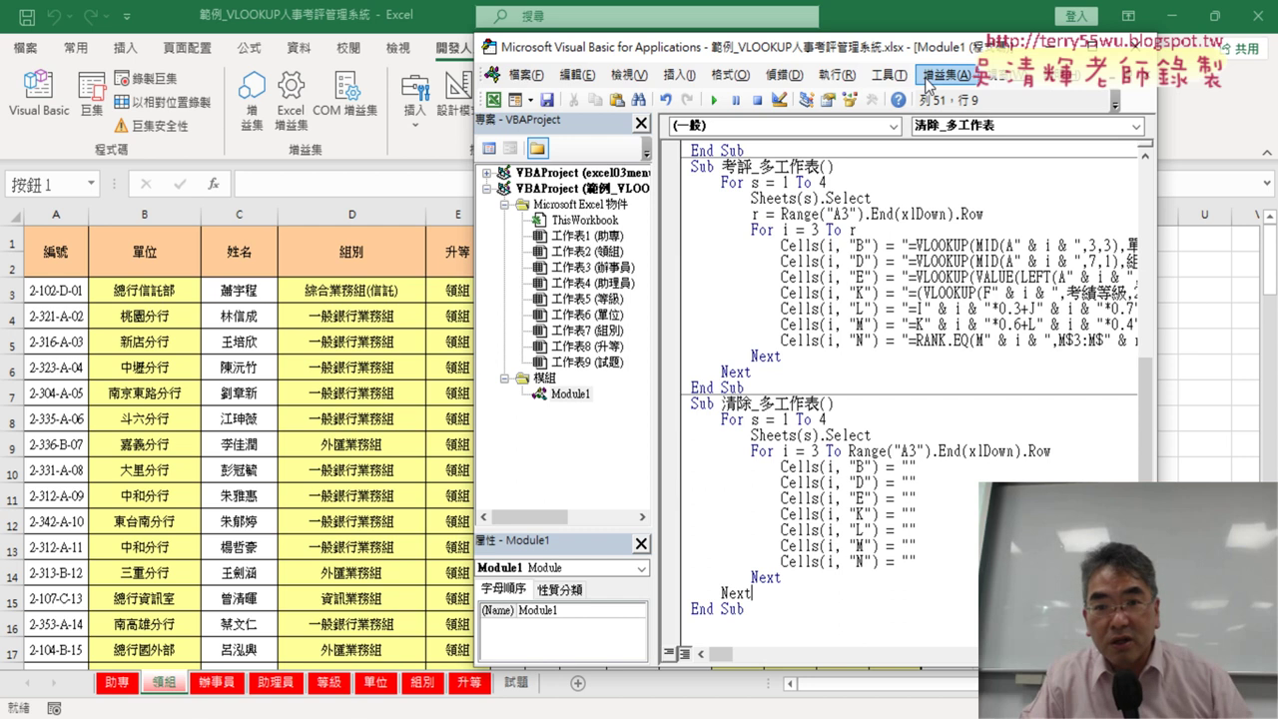
pyautogui.click(784, 75)
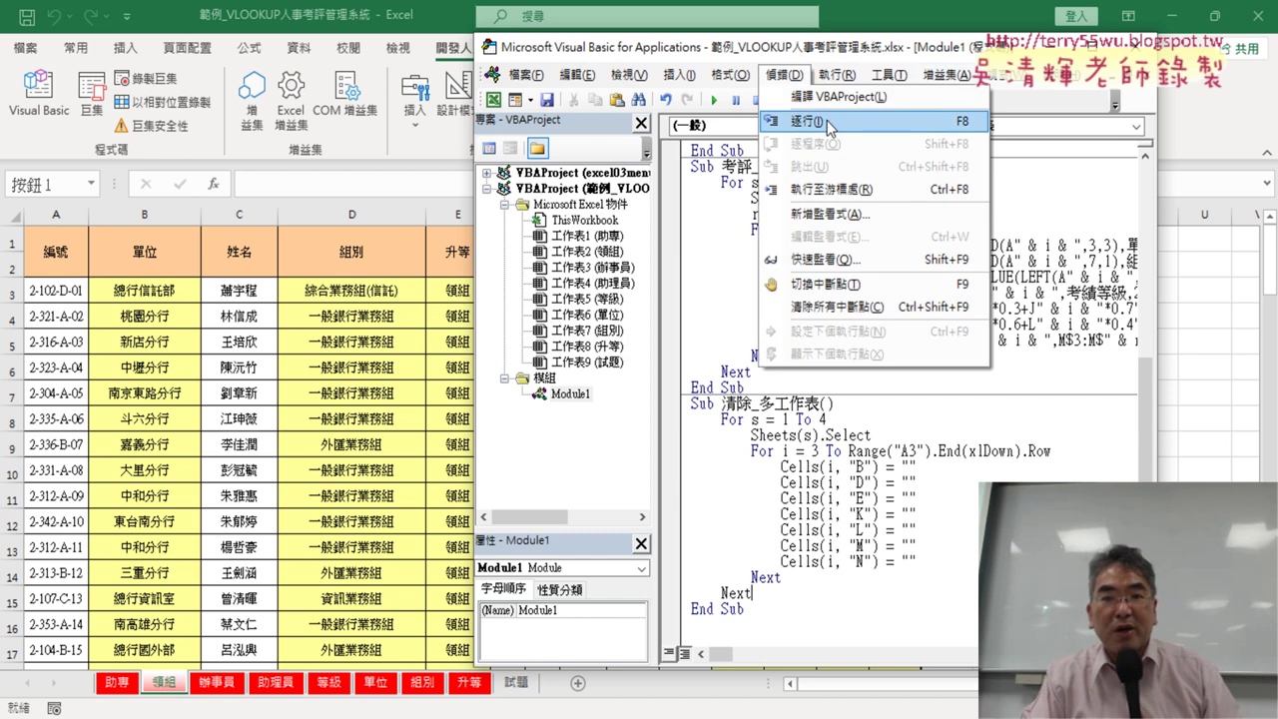
pyautogui.click(836, 483)
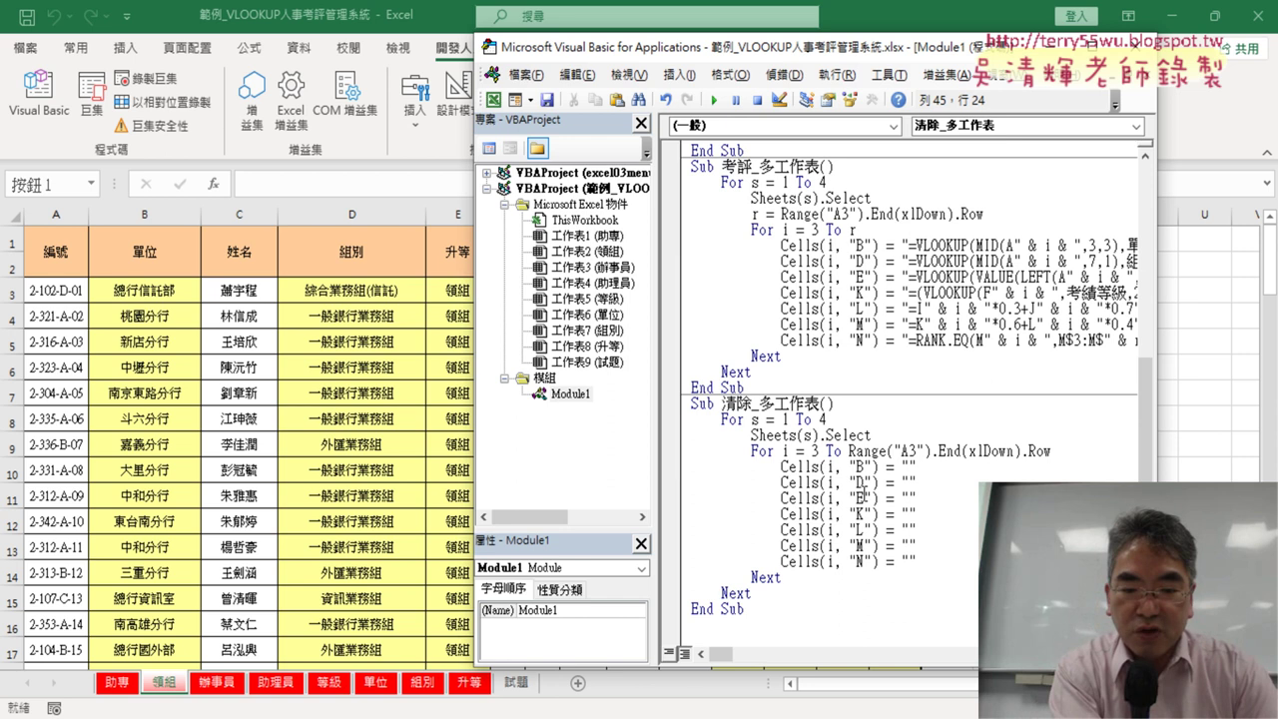
# Step with F8 into sheet 助專, clearing 單位 and 組別 in the first rows.
pyautogui.press('F8')
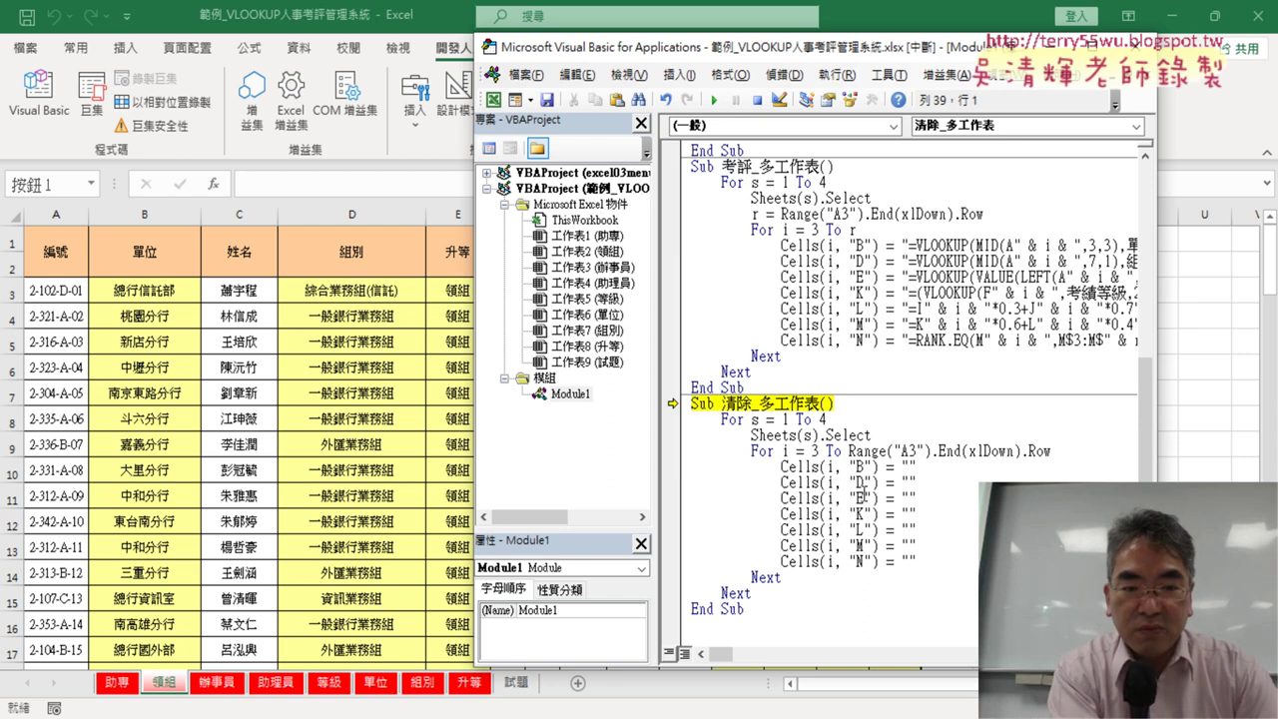
pyautogui.press('F8')
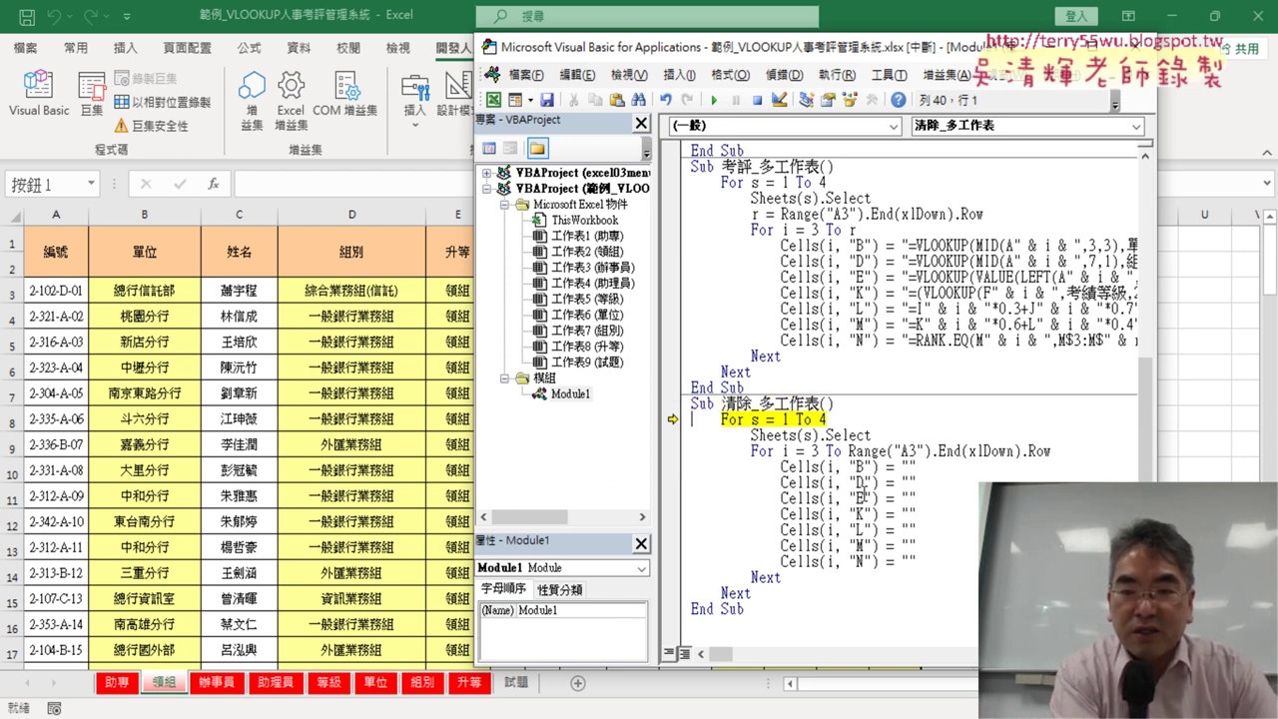
pyautogui.press('F8')
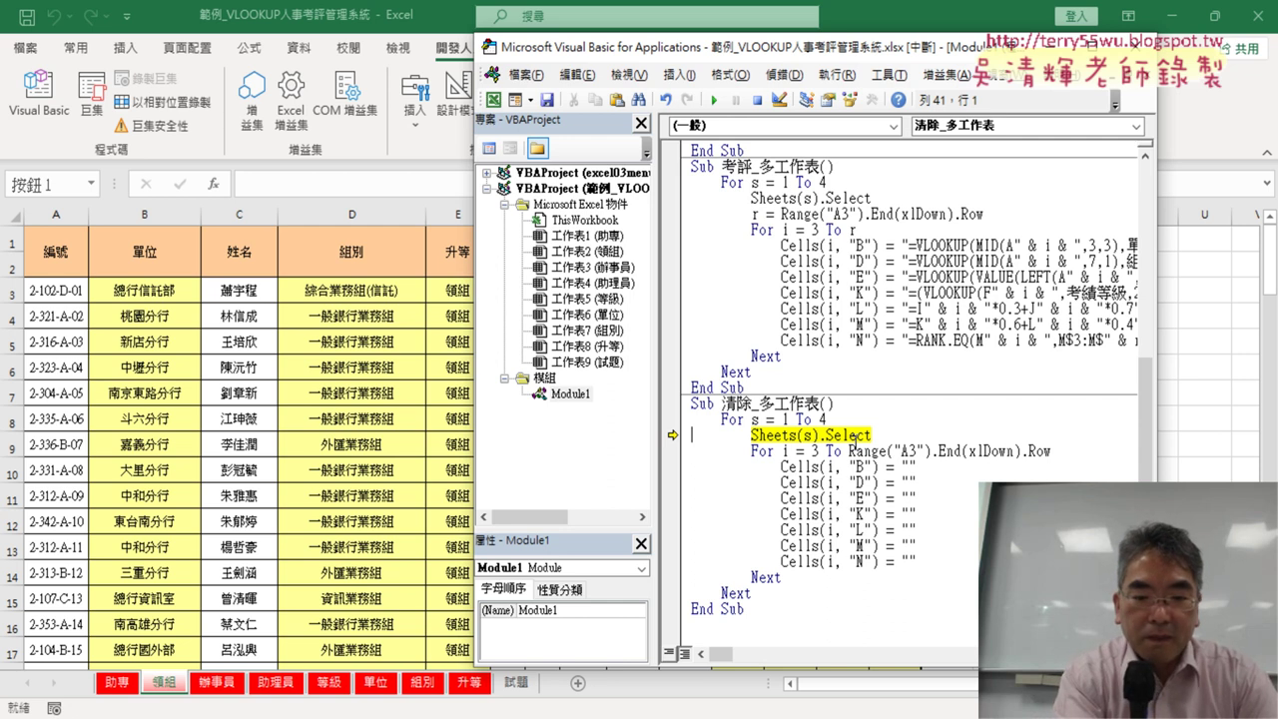
pyautogui.press('F8')
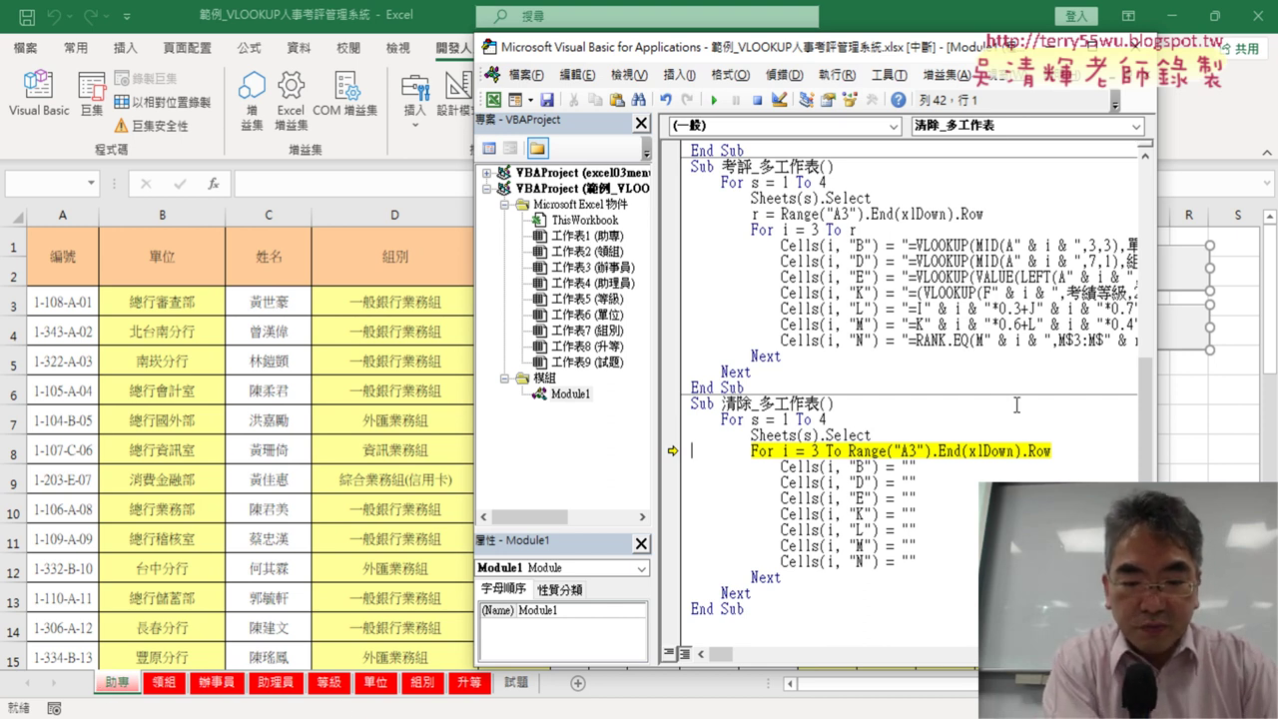
pyautogui.press('F8')
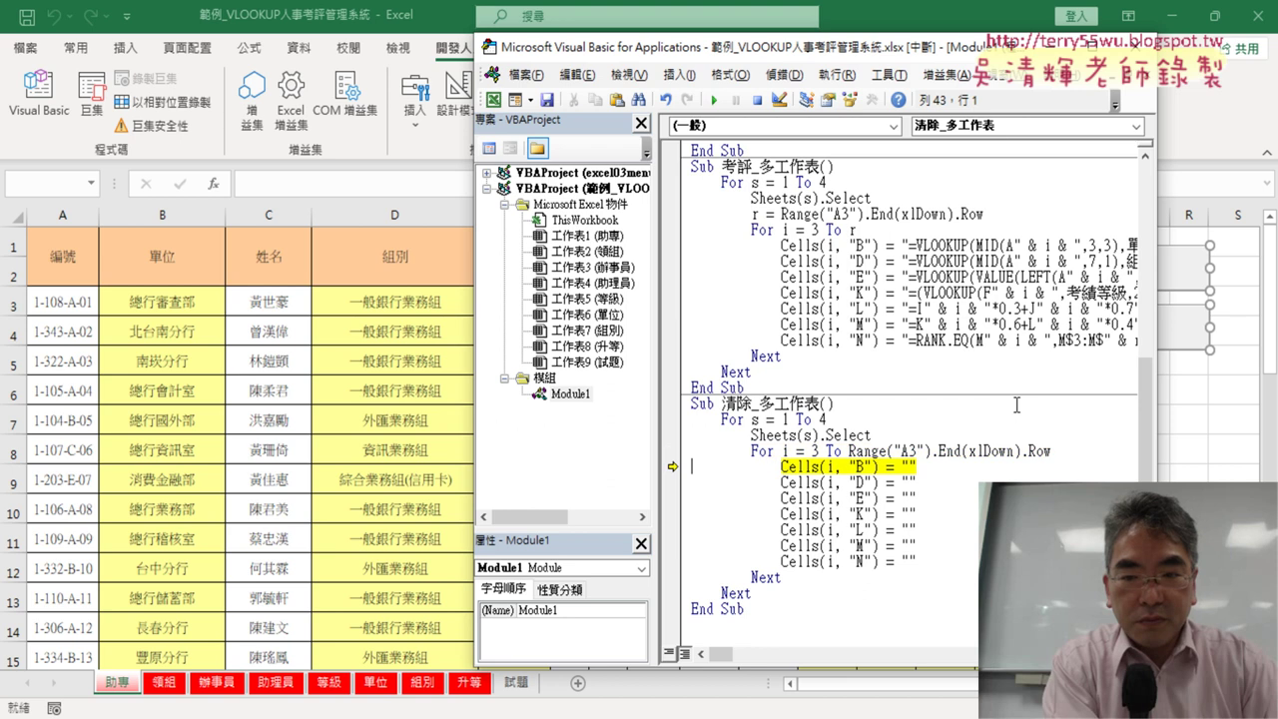
pyautogui.press('F8')
pyautogui.press('F8')
pyautogui.press('F8')
pyautogui.press('F8')
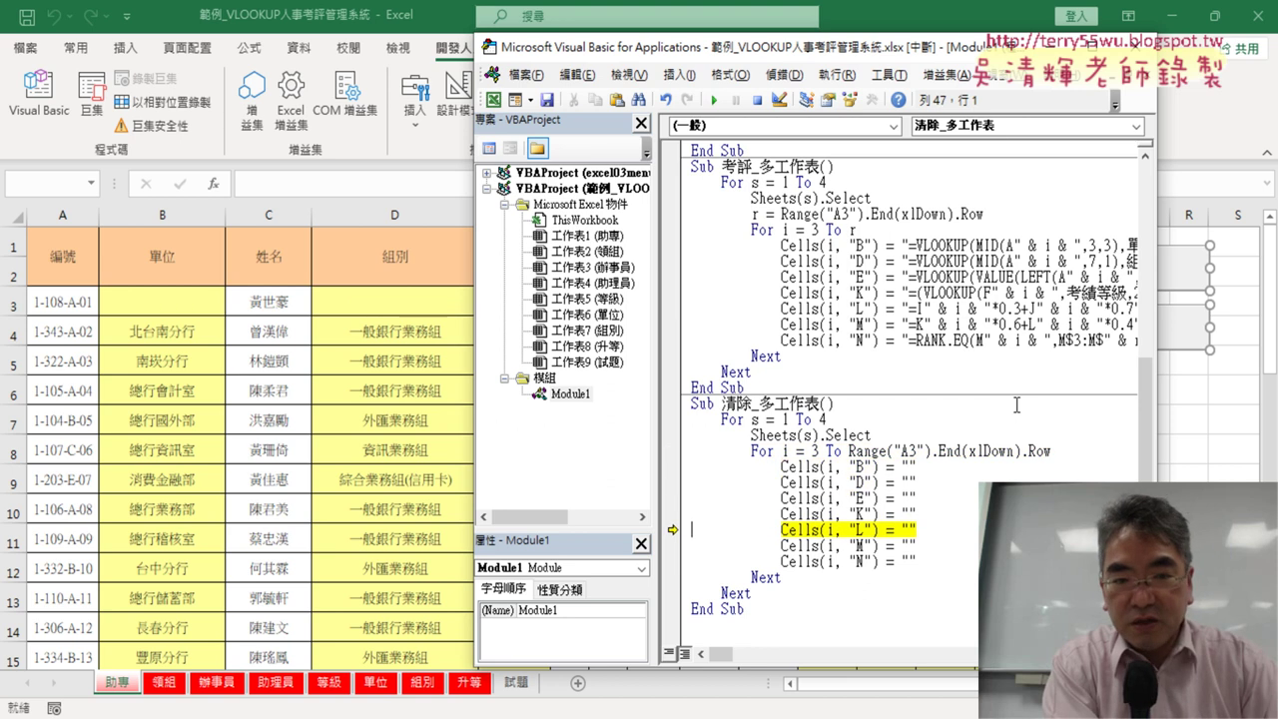
pyautogui.press('F8')
pyautogui.press('F8')
pyautogui.press('F8')
pyautogui.press('F8')
pyautogui.press('F8')
pyautogui.press('F8')
pyautogui.press('F8')
pyautogui.press('F8')
pyautogui.press('F8')
pyautogui.press('F8')
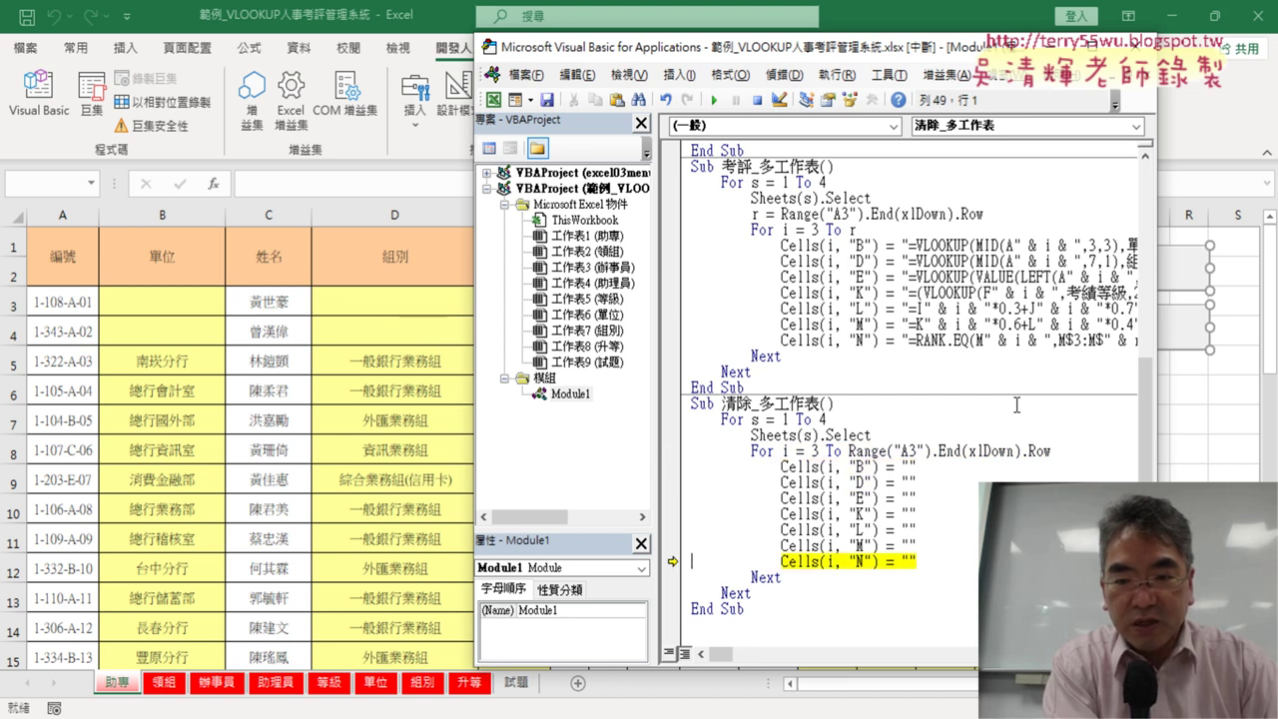
pyautogui.press('F8')
pyautogui.press('F8')
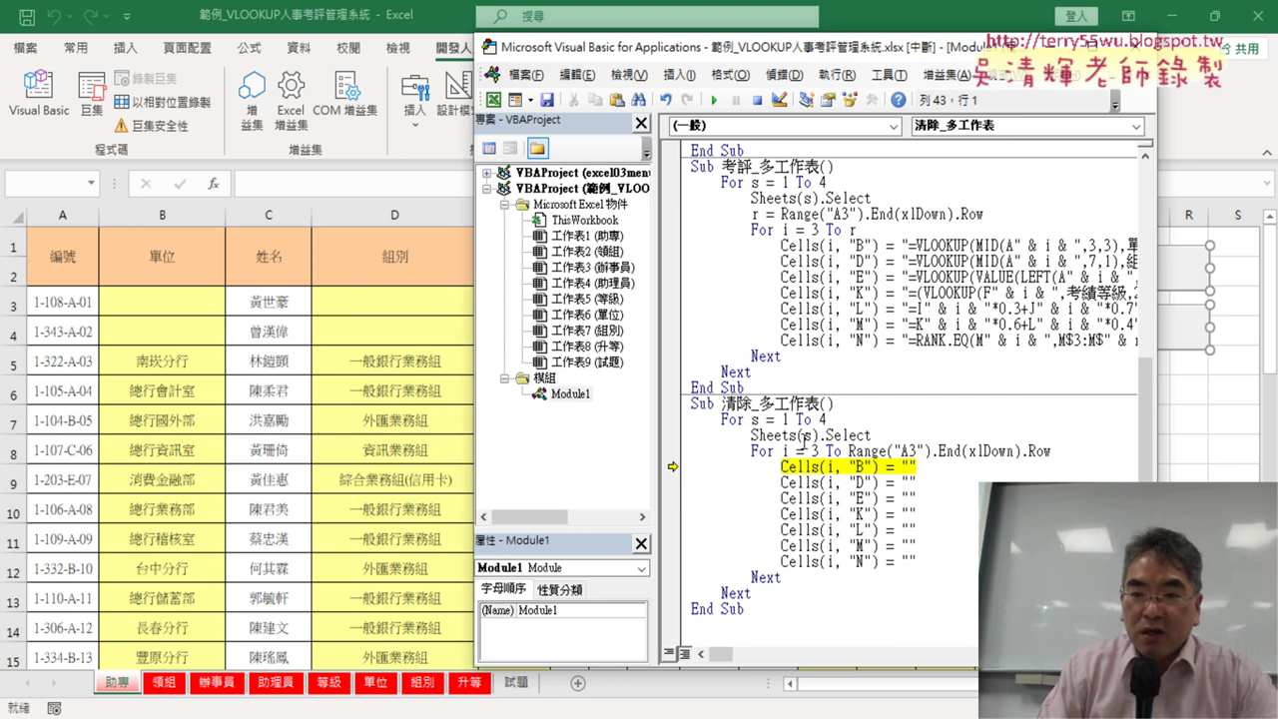
# Set a breakpoint on Sheets(s).Select, then alternate Continue and F8 until the fourth sheet finishes.
pyautogui.click(670, 435)
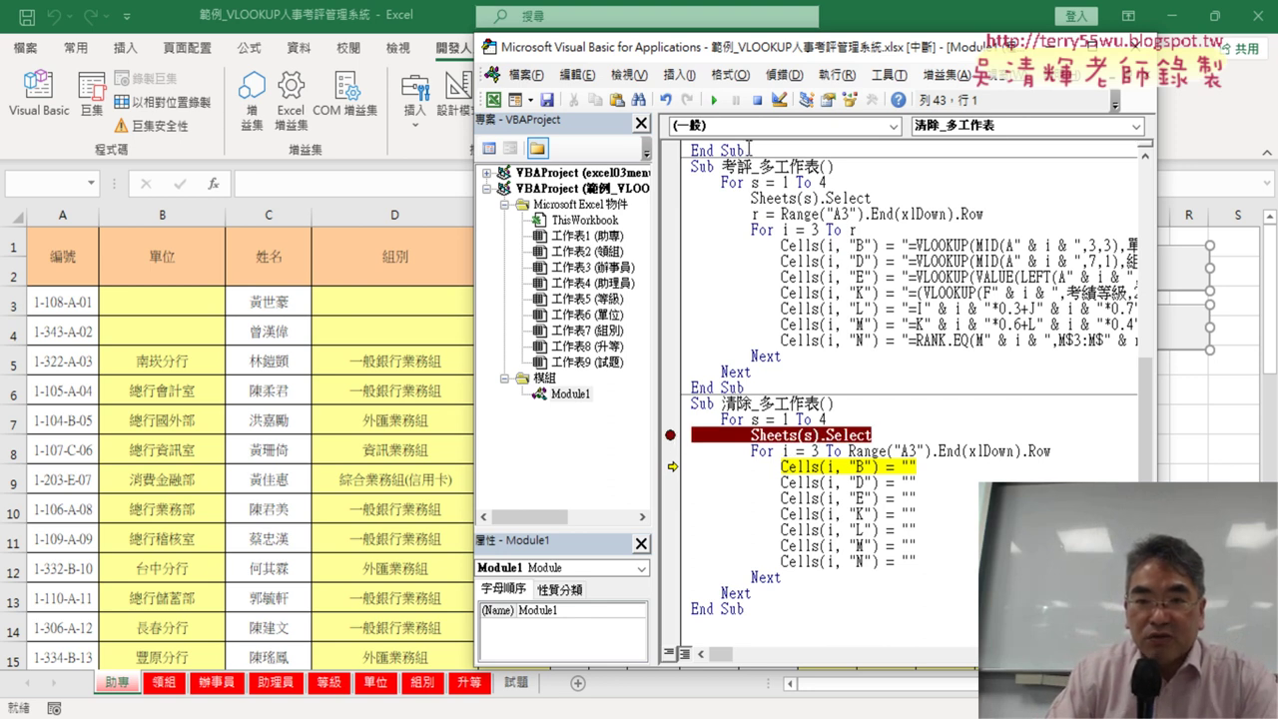
pyautogui.click(714, 100)
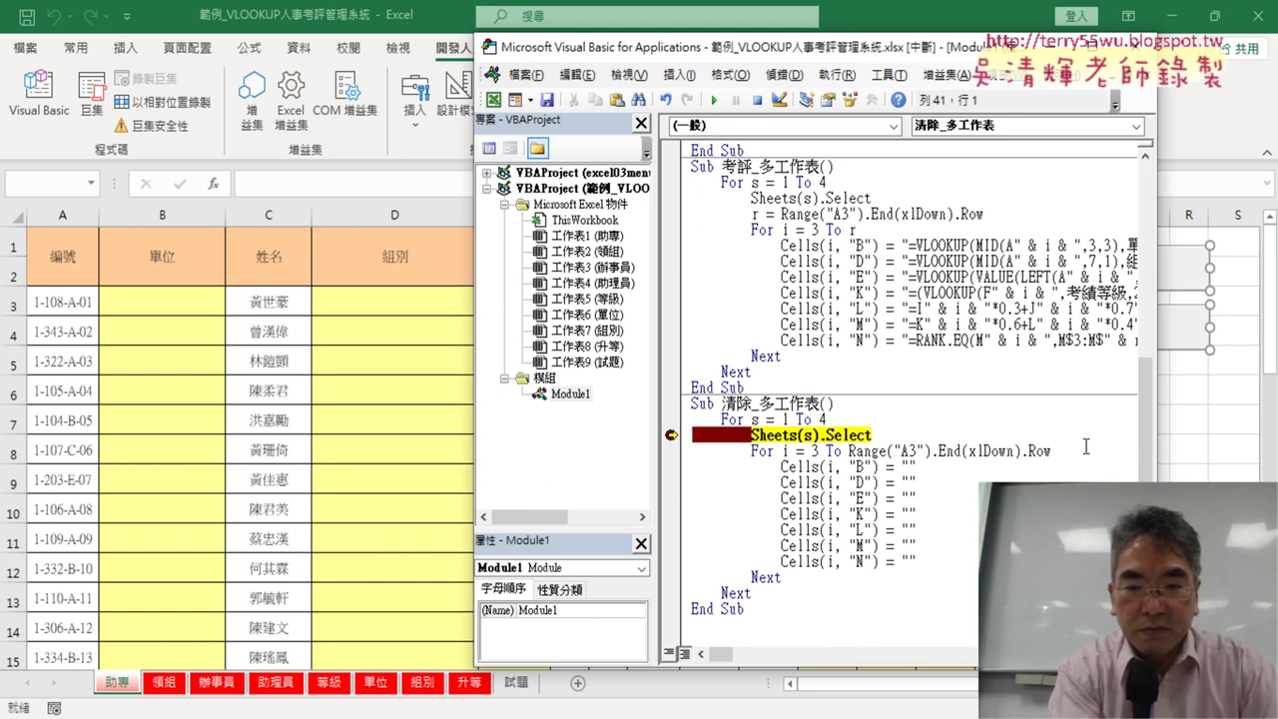
pyautogui.press('F8')
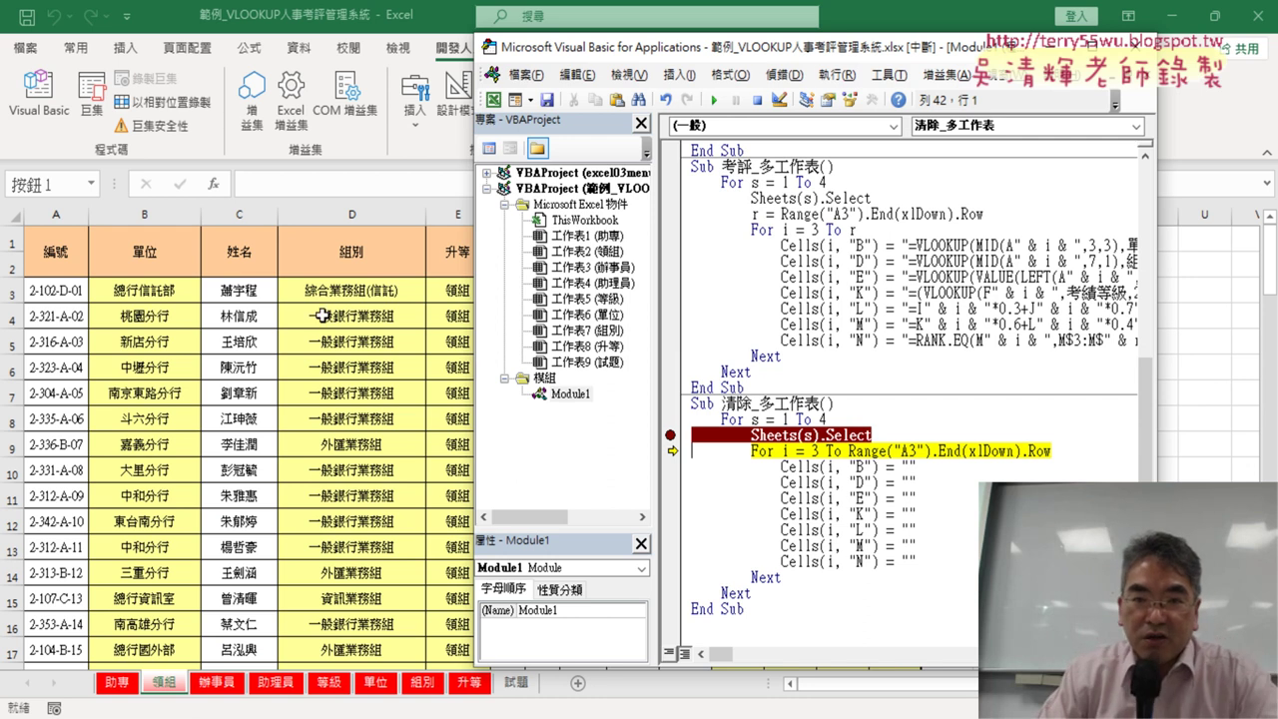
pyautogui.click(715, 101)
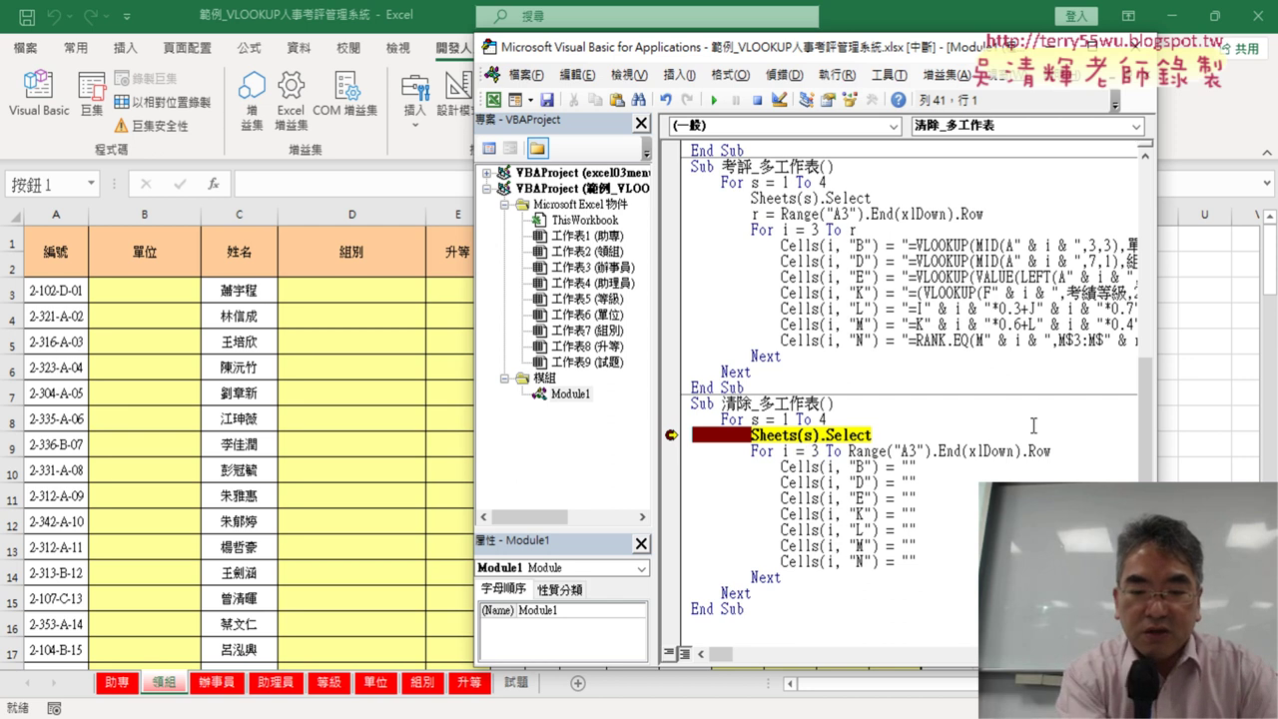
pyautogui.press('F8')
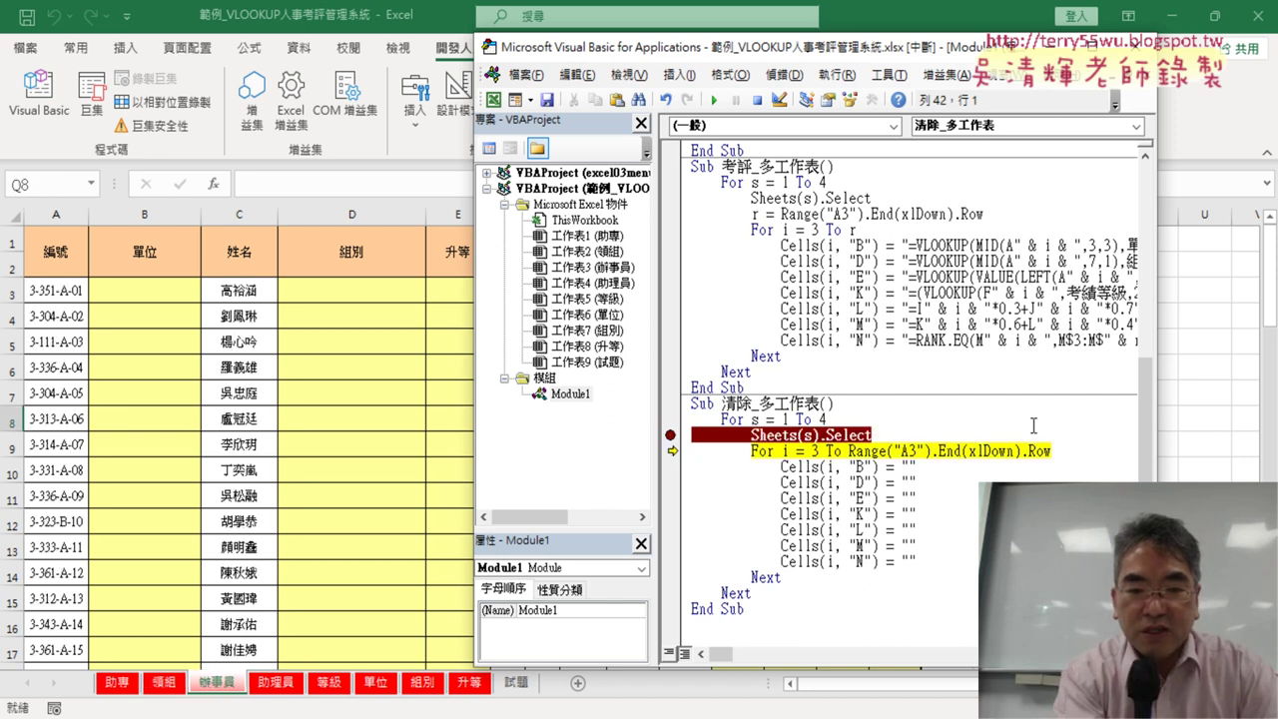
pyautogui.press('F8')
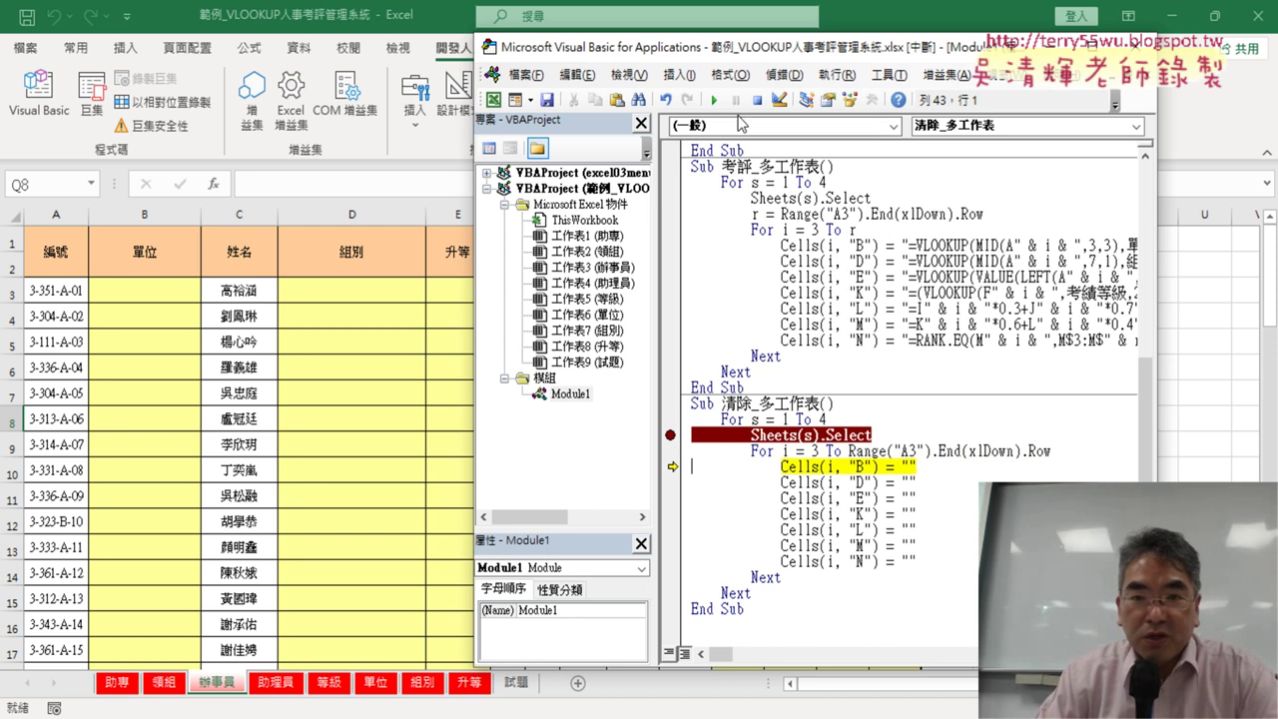
pyautogui.click(715, 100)
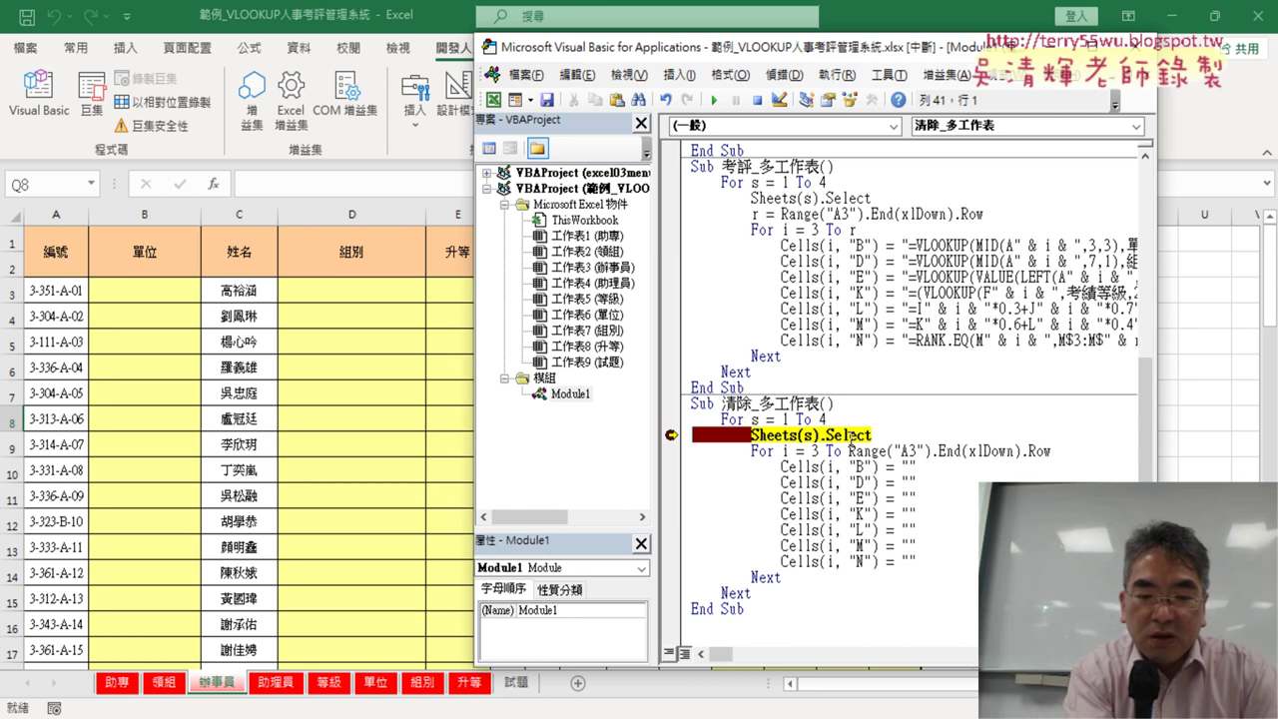
pyautogui.press('F8')
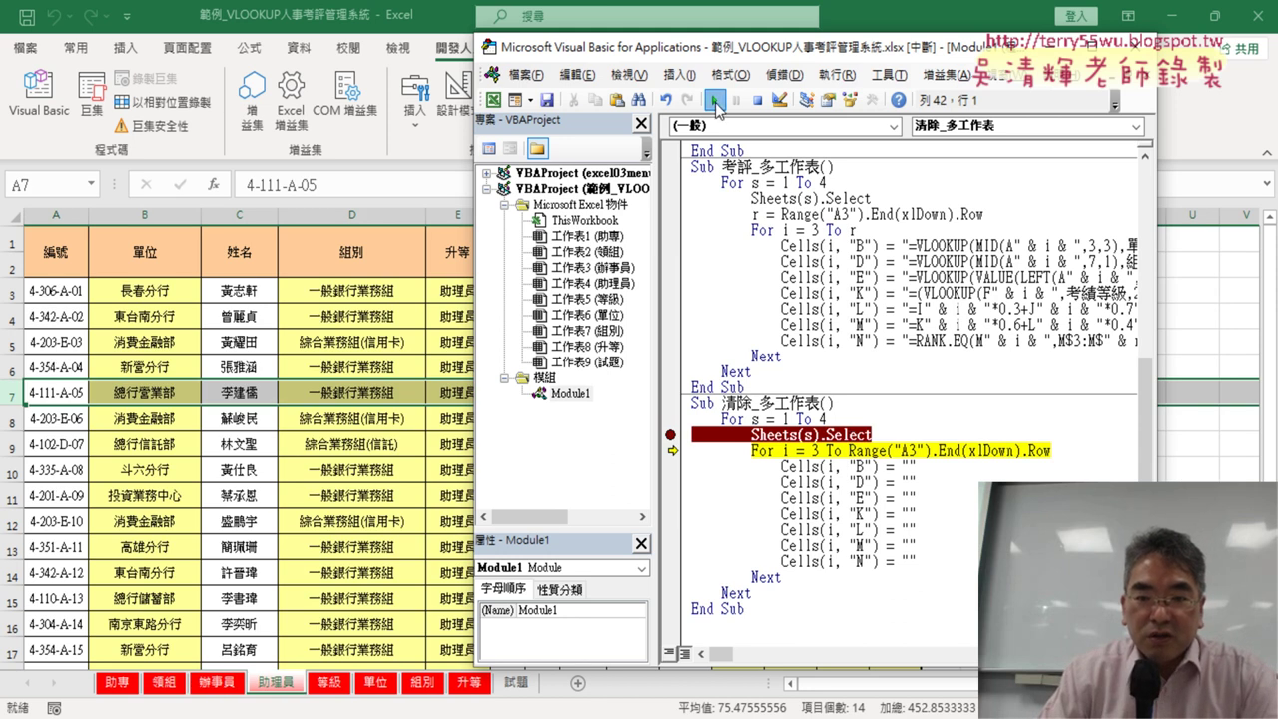
pyautogui.click(714, 101)
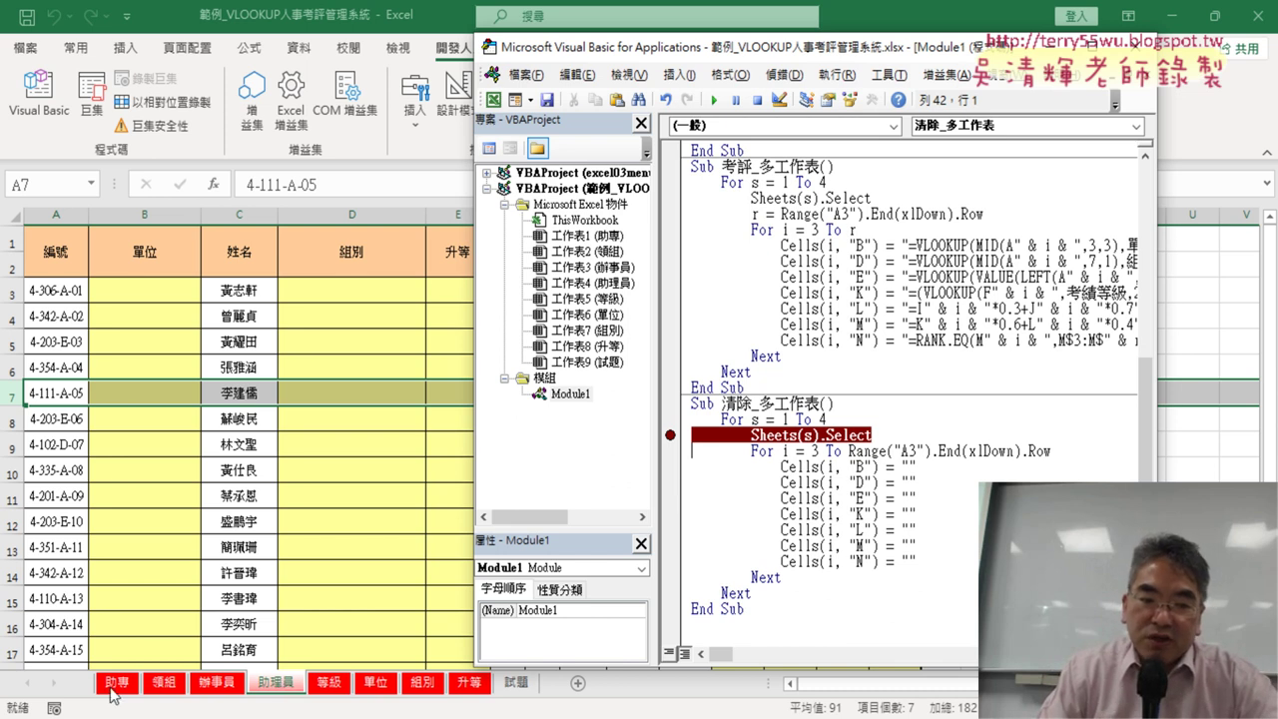
# Add a Sheets(1).Select line before End Sub of 清除_多工作表.
pyautogui.click(754, 597)
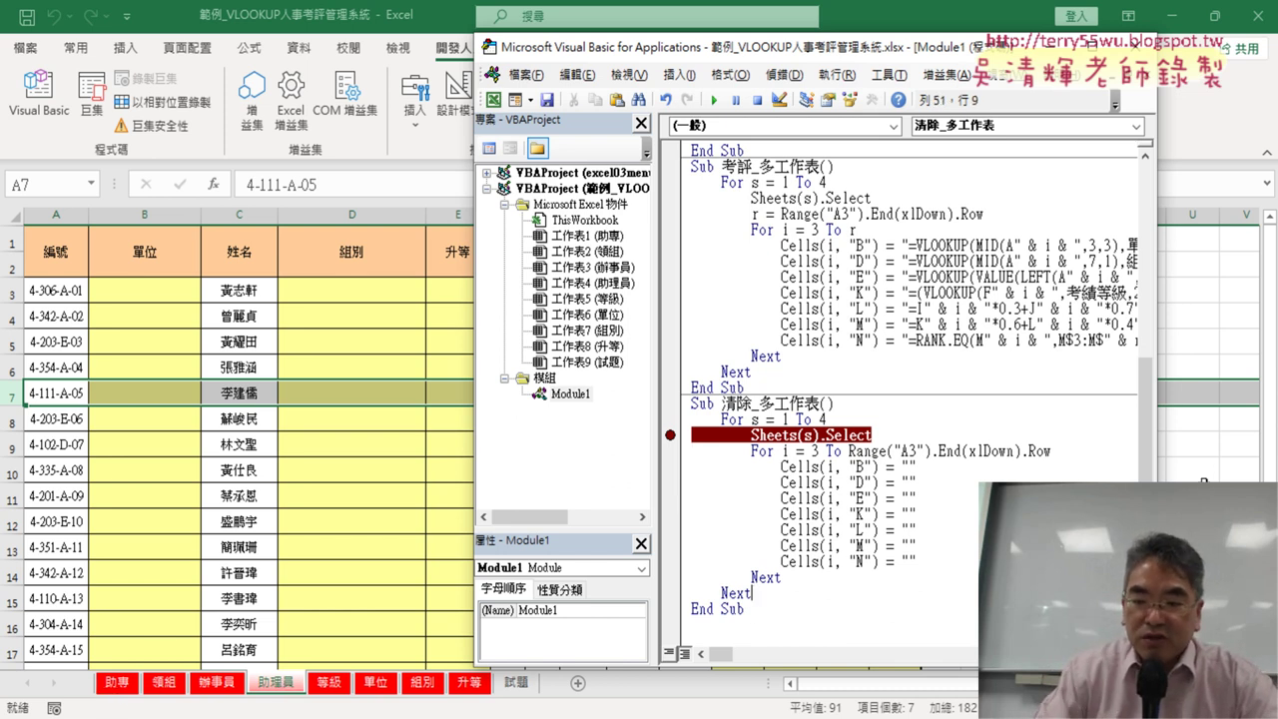
pyautogui.press('Return')
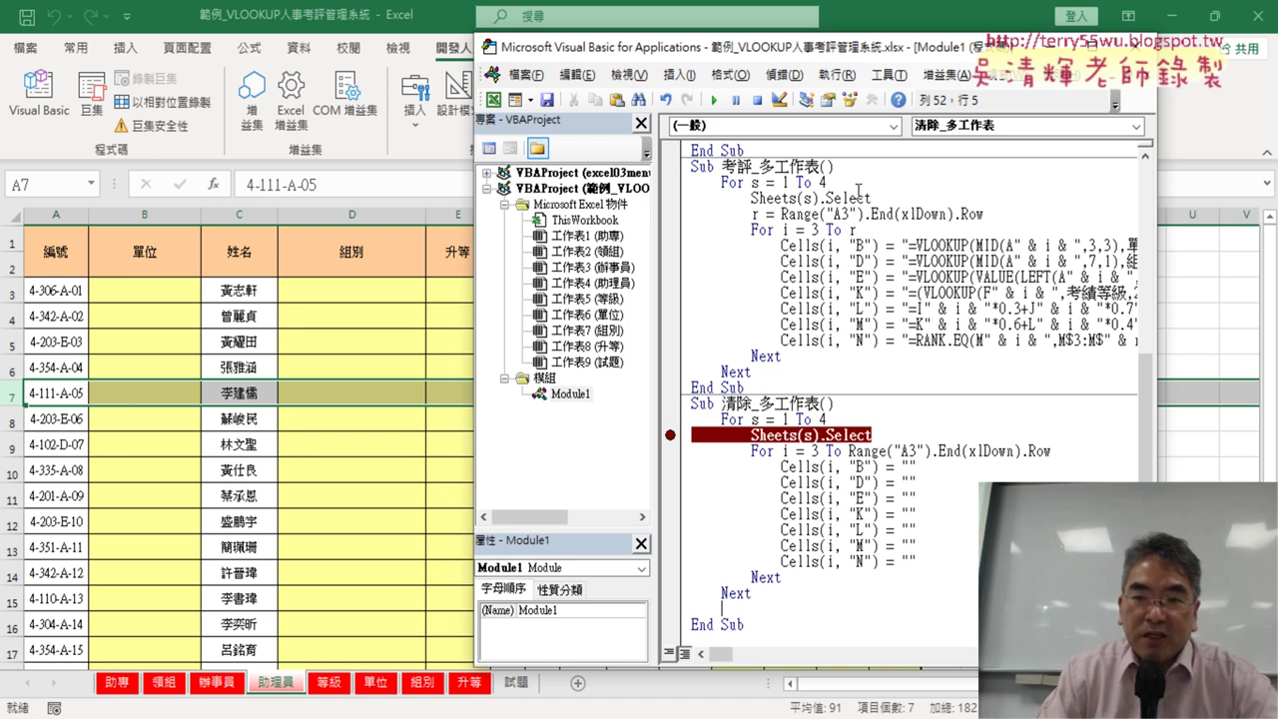
pyautogui.moveTo(876, 198); pyautogui.dragTo(767, 201)
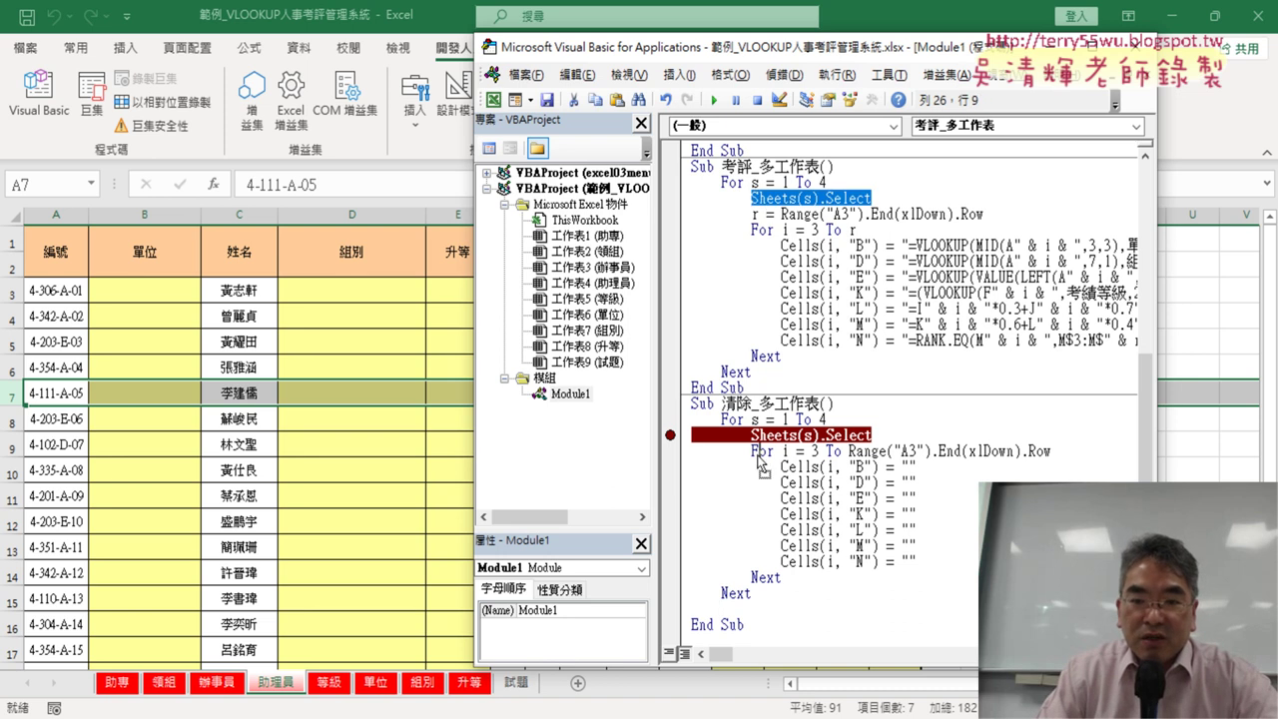
pyautogui.click(728, 609)
pyautogui.write('Sheets(s).Select')
pyautogui.doubleClick(777, 609)
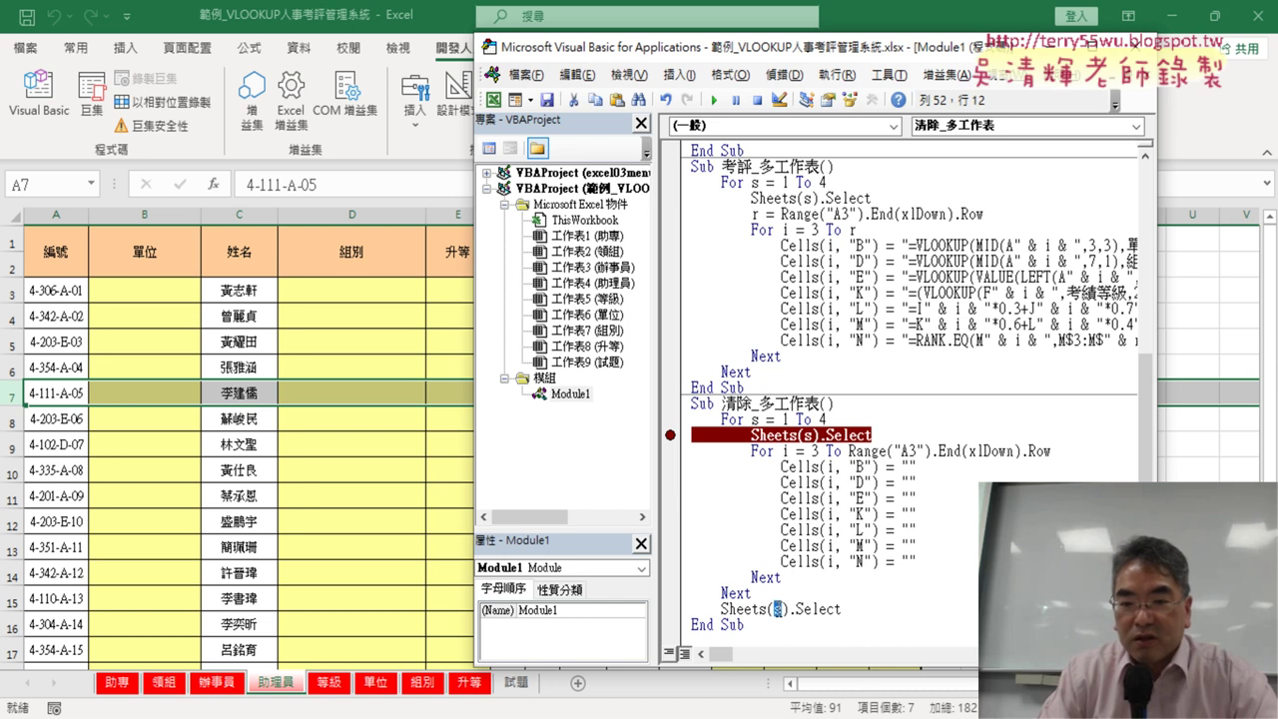
pyautogui.write('1')
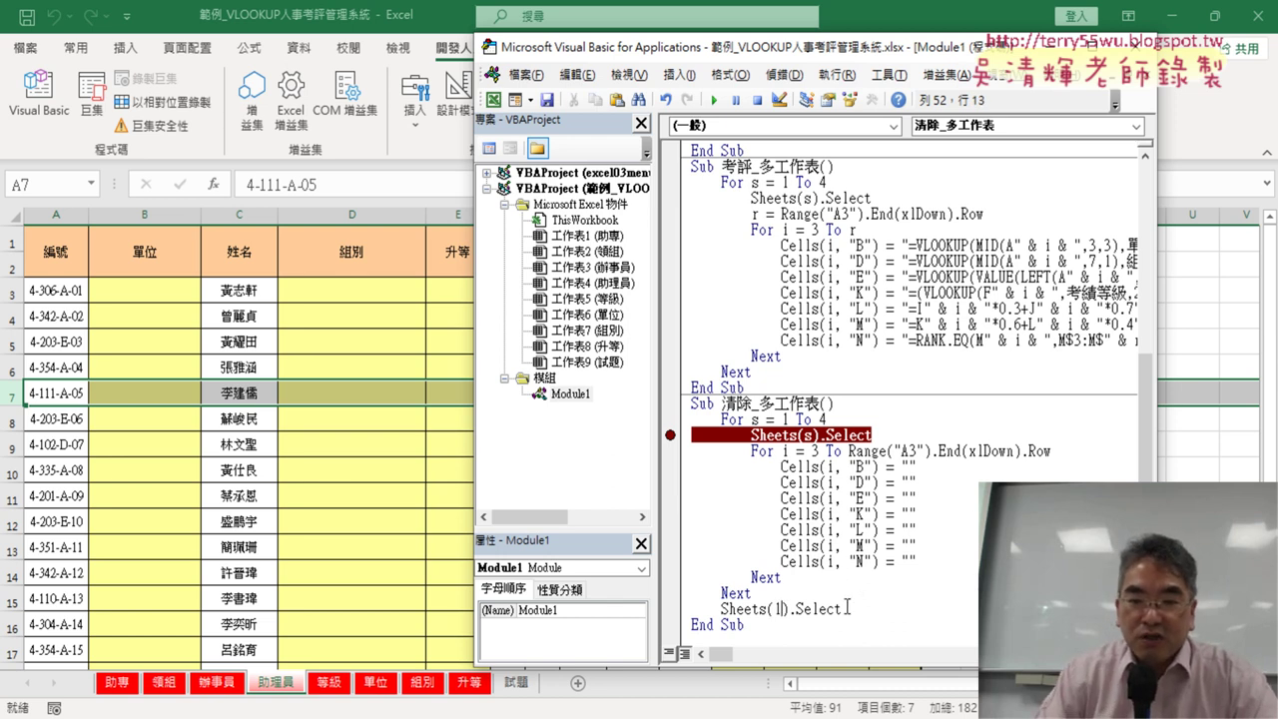
pyautogui.moveTo(847, 607); pyautogui.dragTo(737, 608)
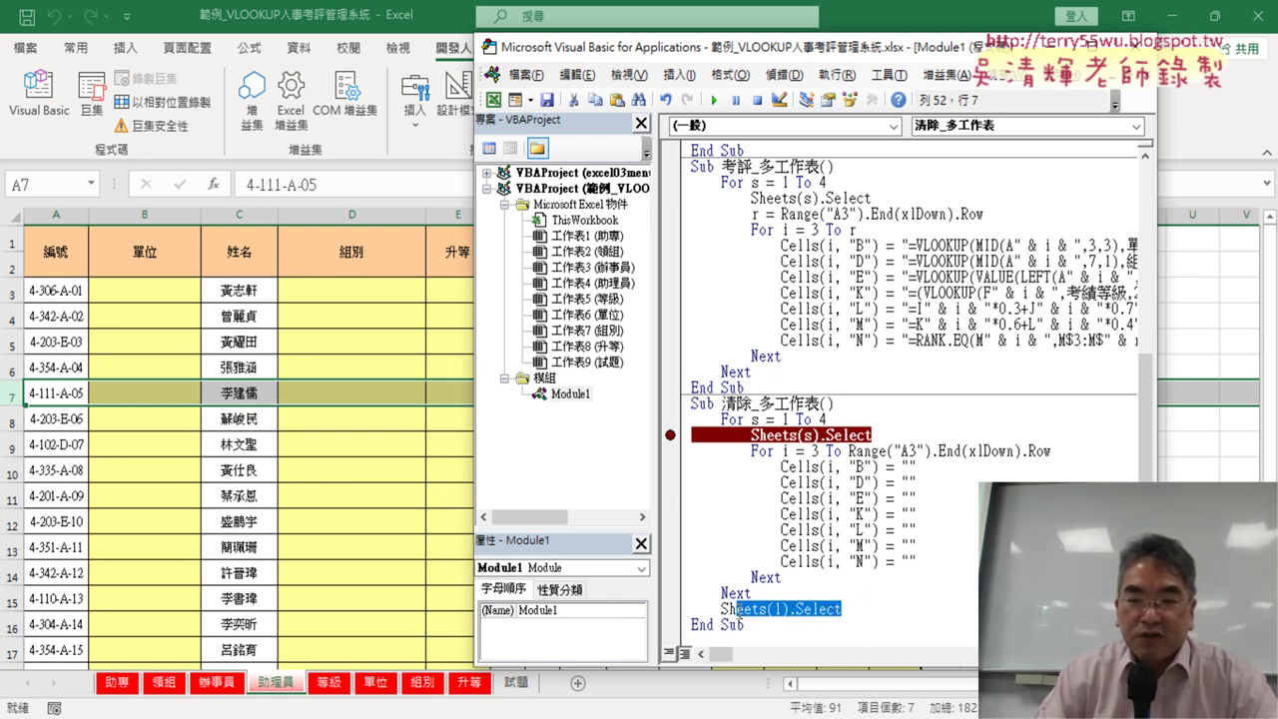
# Paste Sheets(1).Select above End Sub in 考評_多工作表 and break on its Sheets(s).Select line.
pyautogui.click(778, 369)
pyautogui.press('Return')
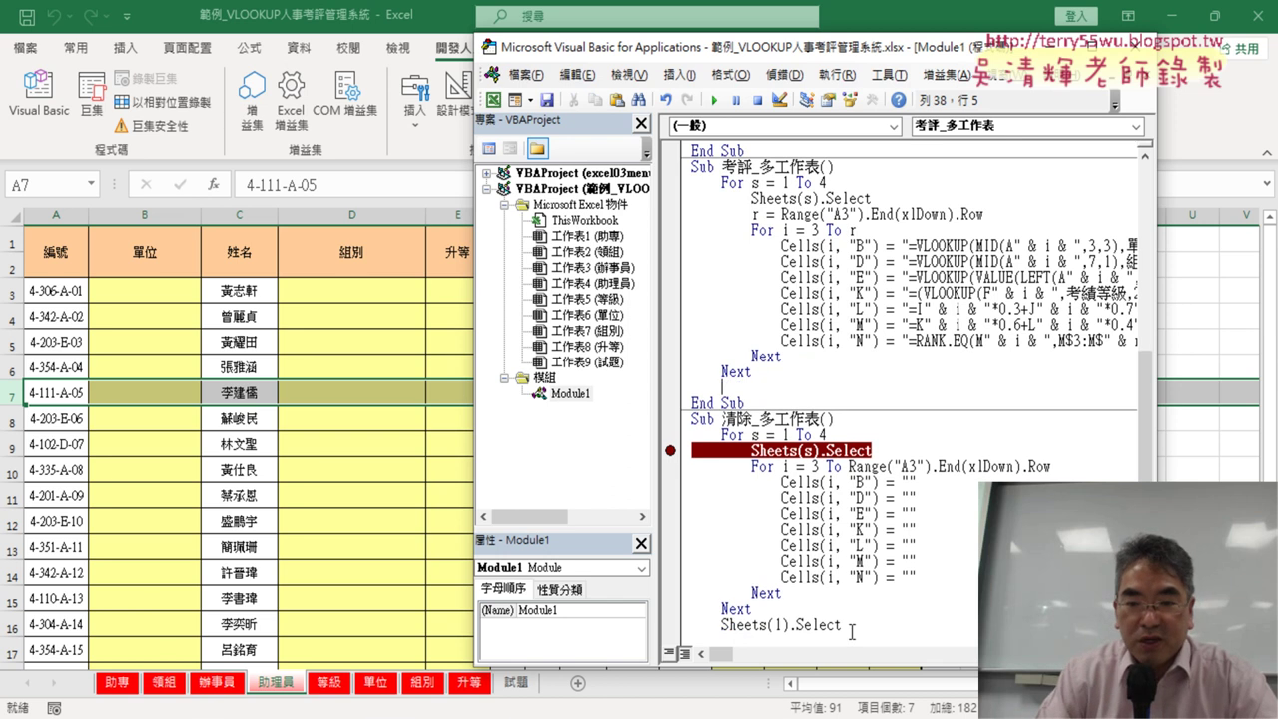
pyautogui.moveTo(851, 627); pyautogui.dragTo(744, 627)
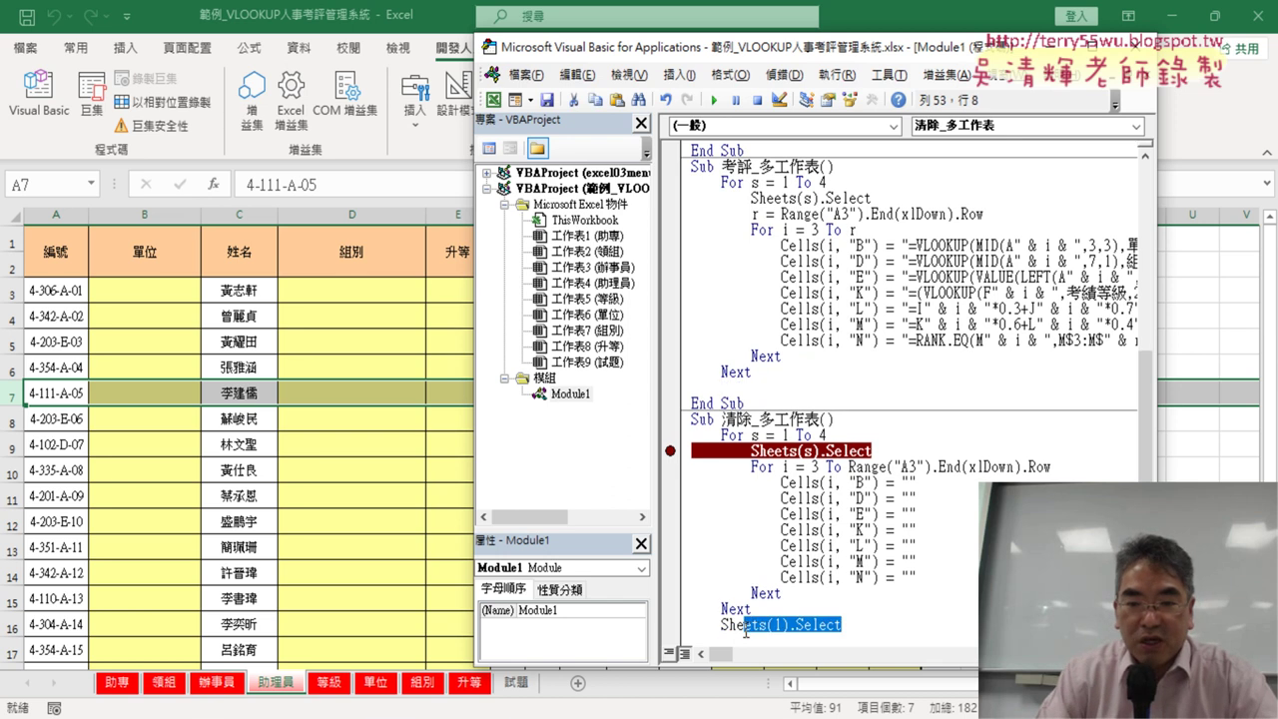
pyautogui.click(725, 391)
pyautogui.write('Sheets(1).Select')
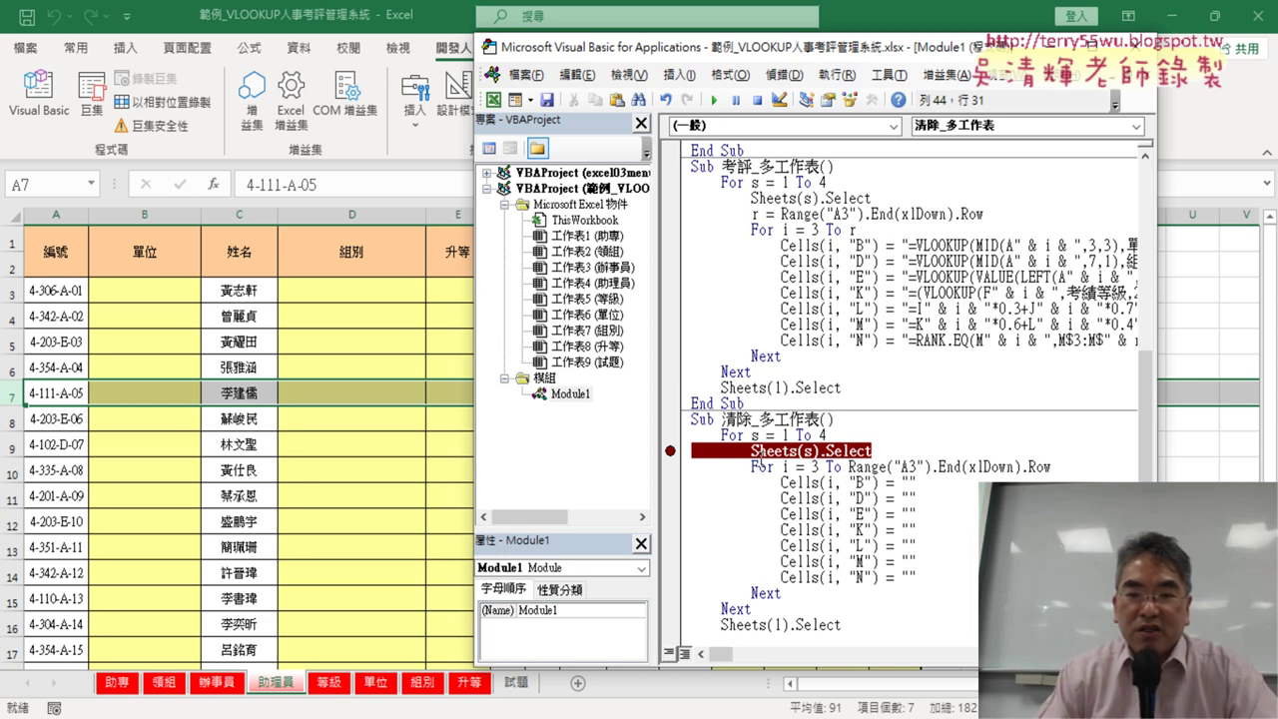
pyautogui.click(669, 199)
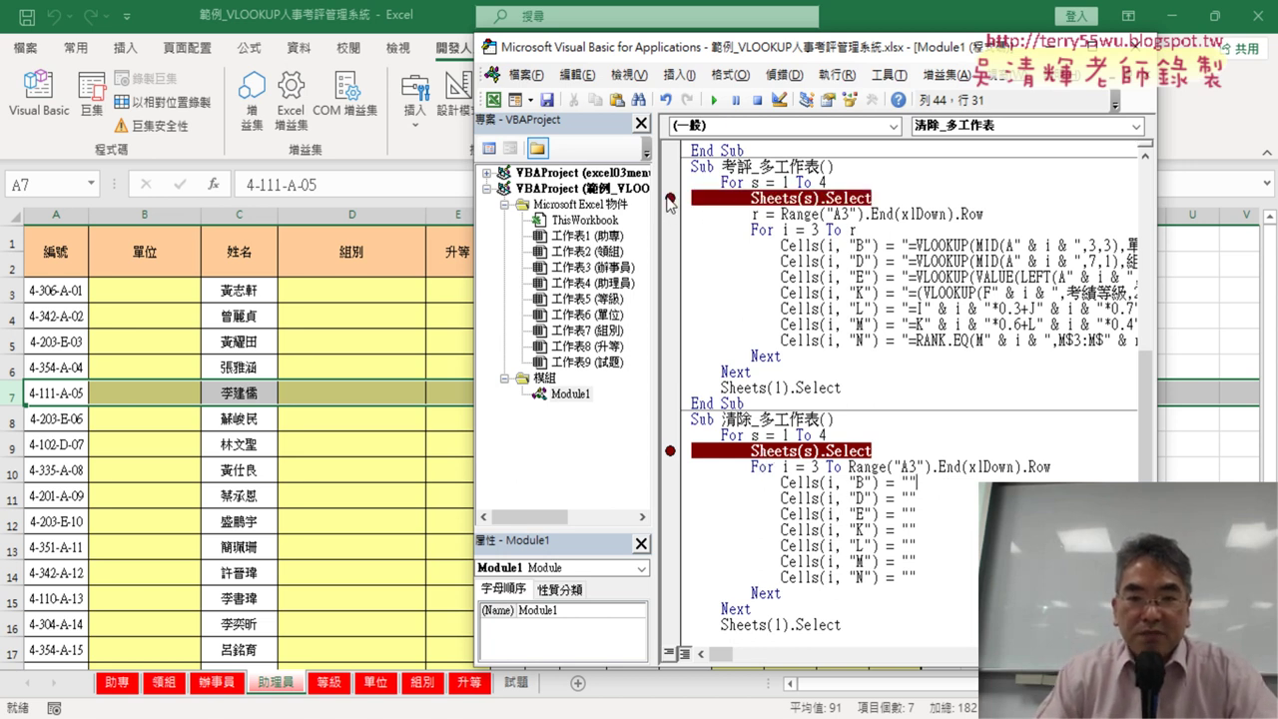
# On the 助專 sheet, move the 考評 and 清除 buttons down slightly together.
pyautogui.click(392, 452)
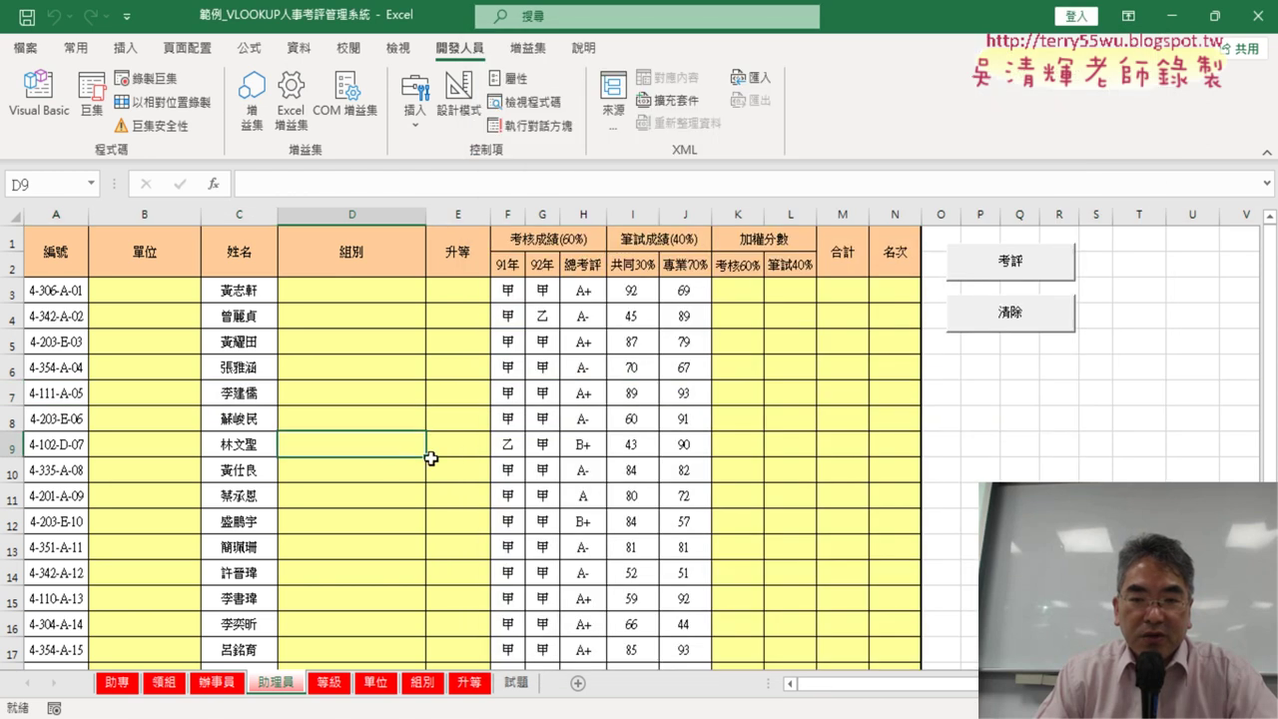
pyautogui.click(117, 682)
pyautogui.click(1174, 391)
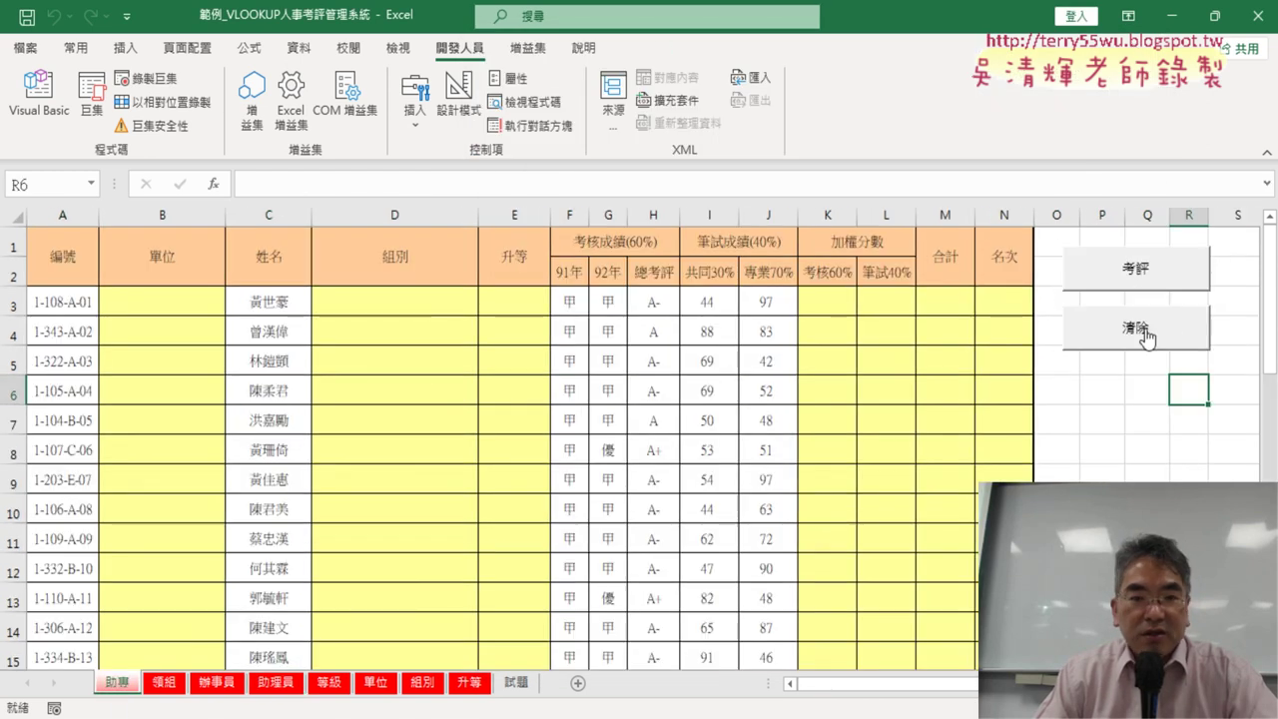
pyautogui.keyDown('ctrl'); pyautogui.click(1141, 287); pyautogui.keyUp('ctrl')
pyautogui.keyDown('ctrl'); pyautogui.click(1117, 330); pyautogui.keyUp('ctrl')
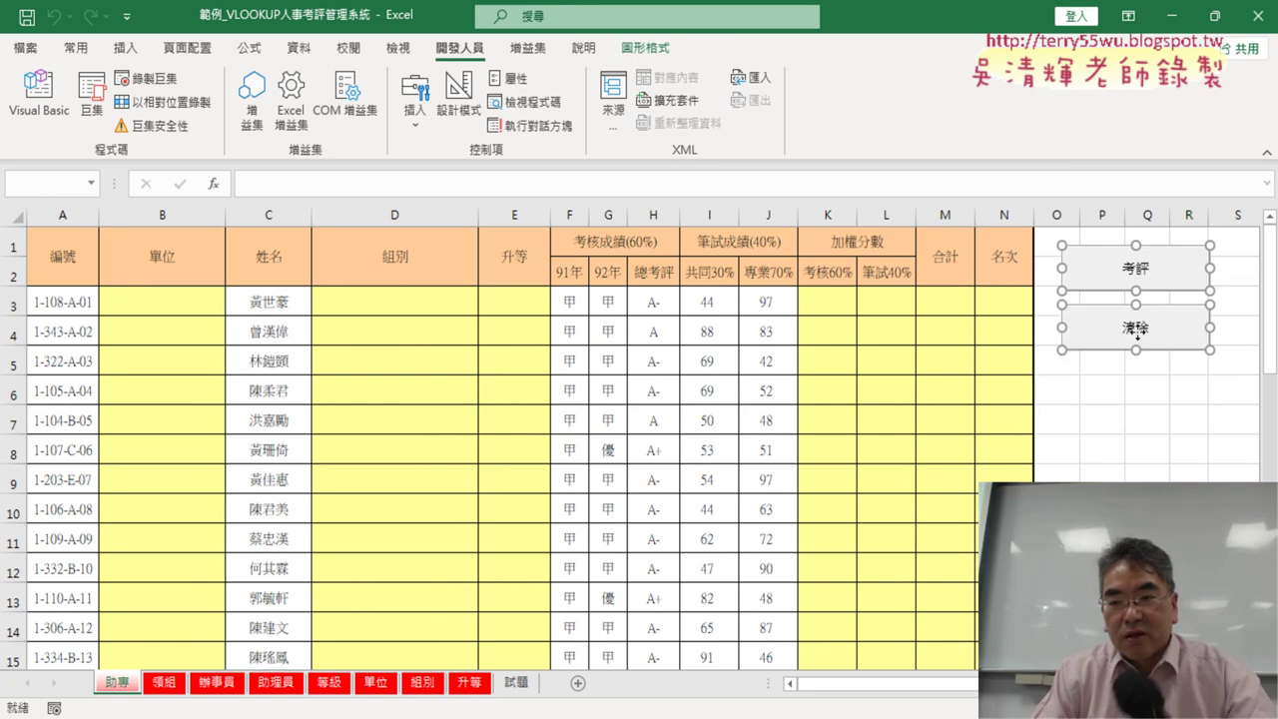
pyautogui.moveTo(1113, 330)
pyautogui.mouseDown()
pyautogui.moveTo(1107, 416)
pyautogui.moveTo(1107, 322)
pyautogui.mouseUp()
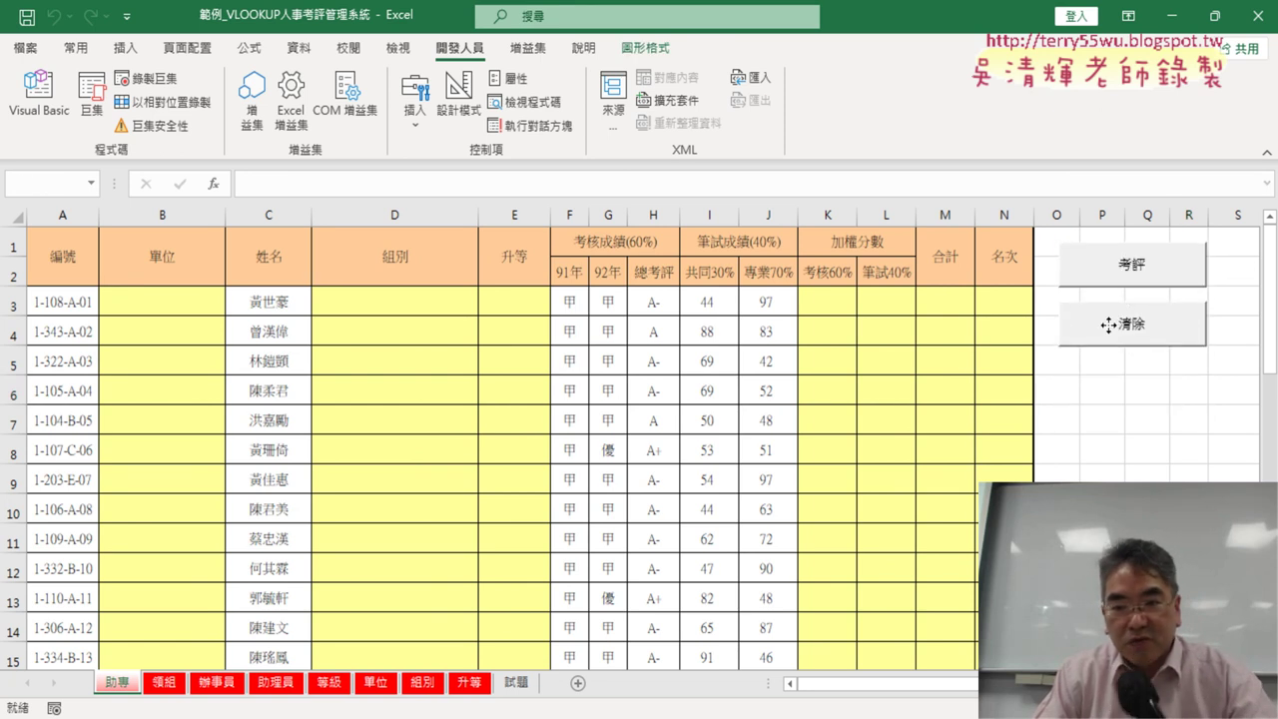
# Make two copies of the 考評 button below the 清除 button.
pyautogui.moveTo(1118, 380); pyautogui.dragTo(1118, 450)
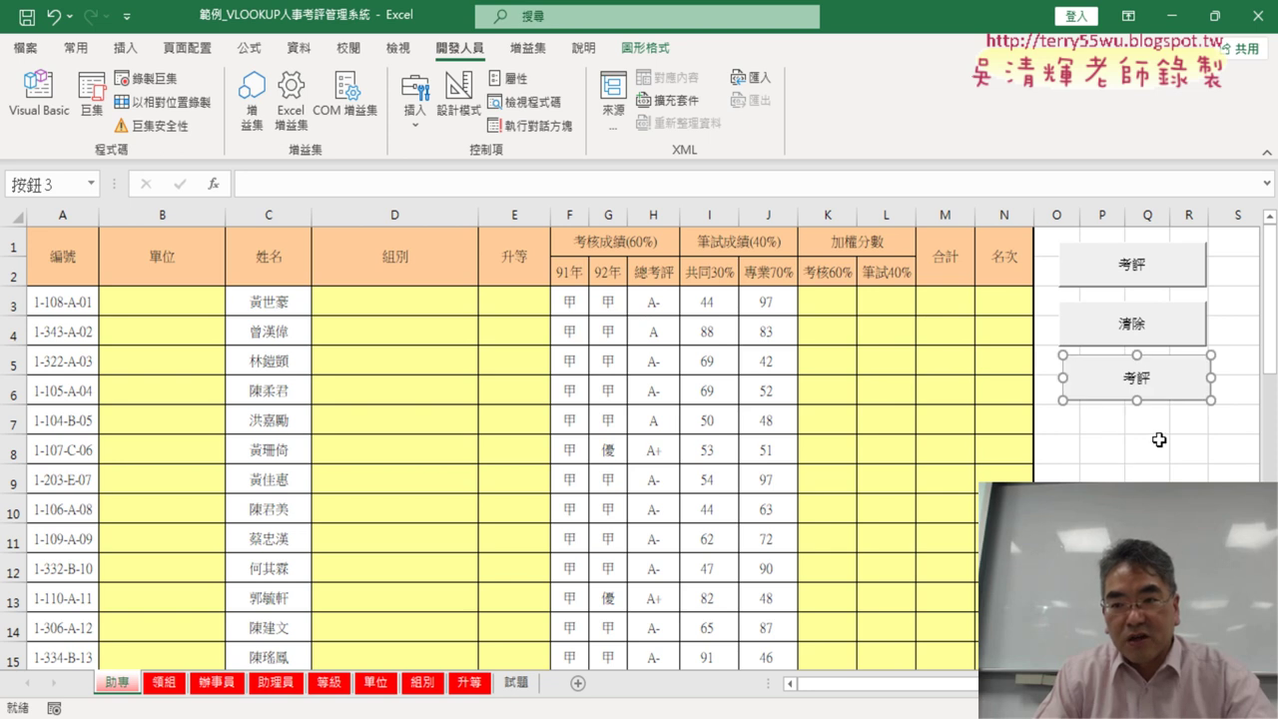
pyautogui.click(1146, 448)
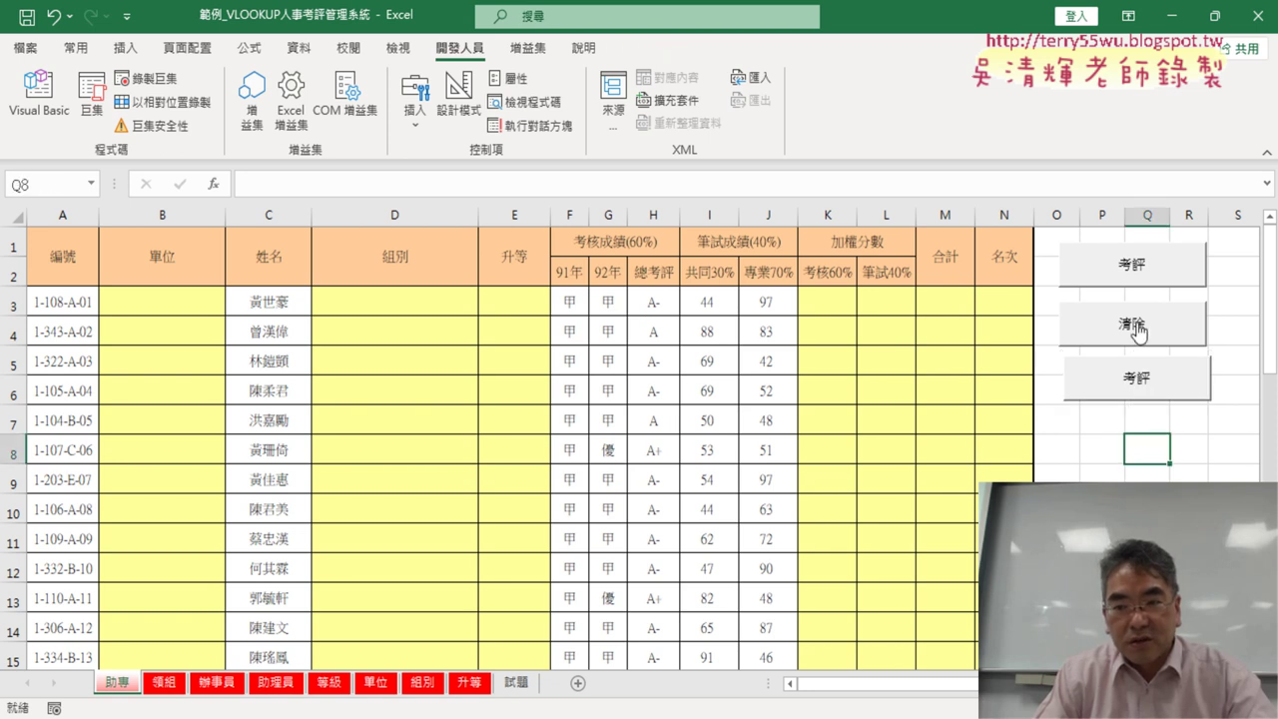
pyautogui.keyDown('ctrl'); pyautogui.click(1128, 386); pyautogui.keyUp('ctrl')
pyautogui.rightClick(1110, 380)
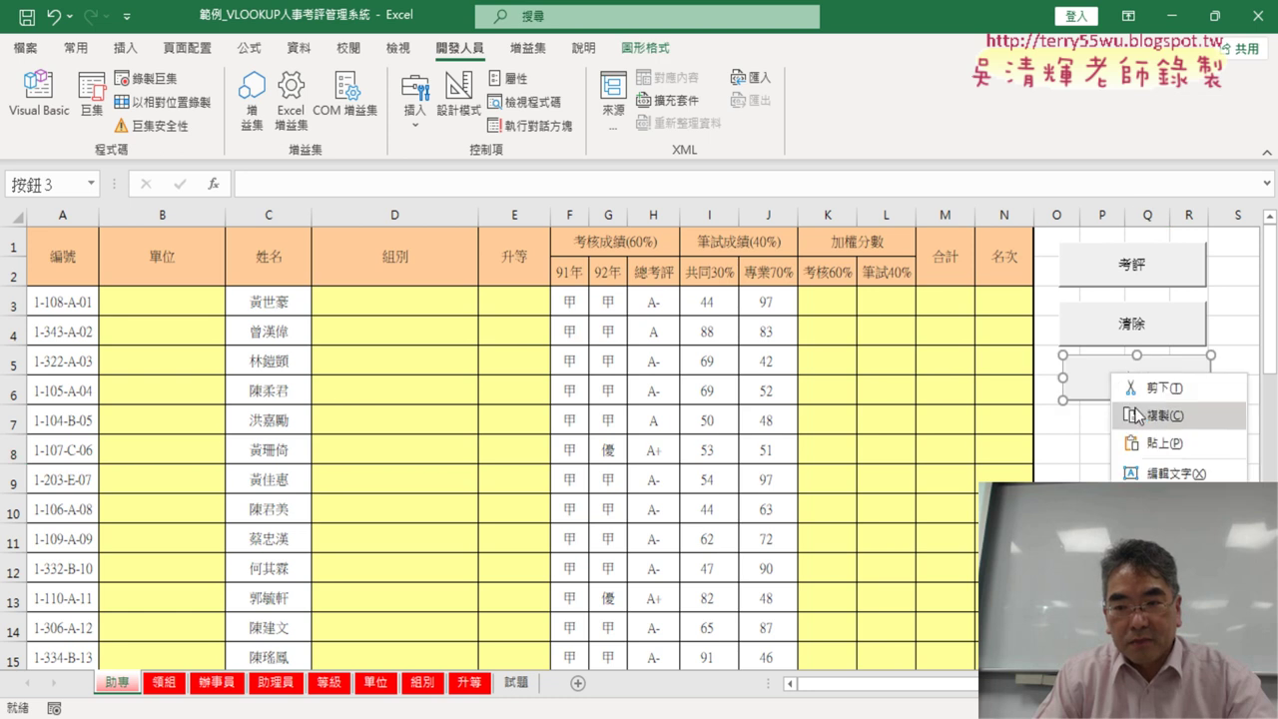
pyautogui.click(1062, 423)
pyautogui.moveTo(1108, 379); pyautogui.dragTo(1108, 439)
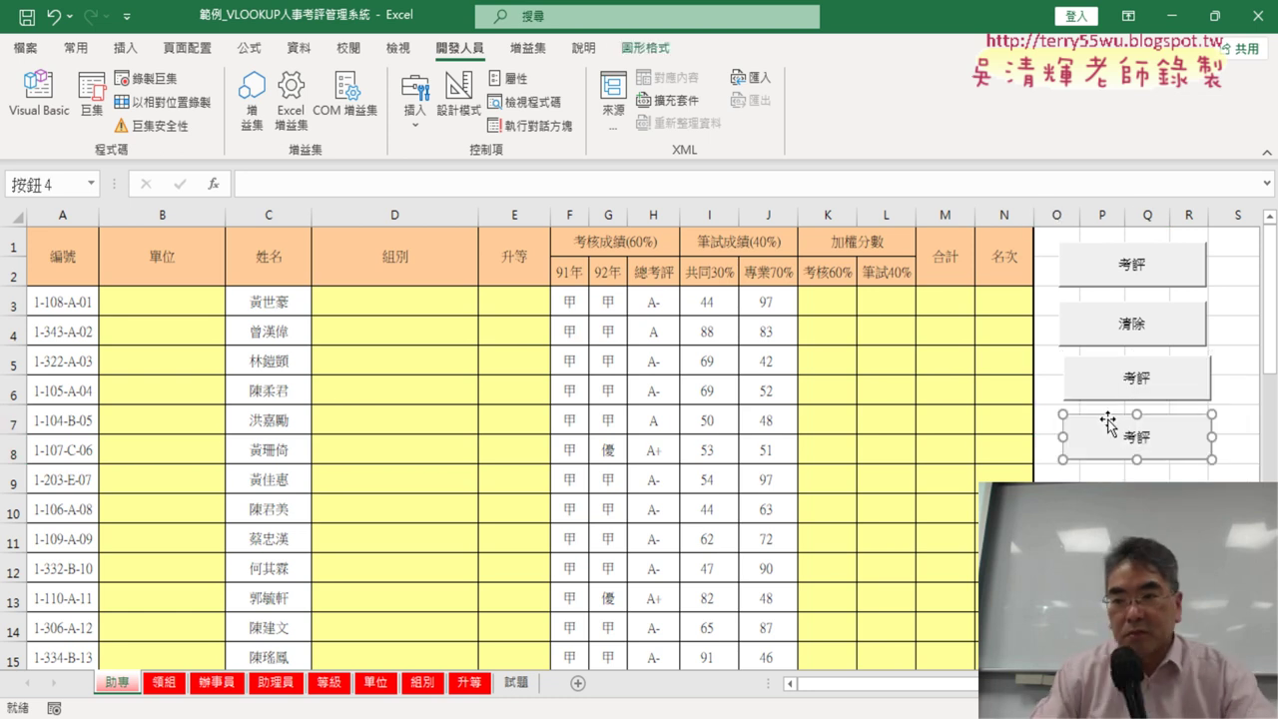
# Assign 考評_多工作表 to the third button and caption it 考評_多工作表.
pyautogui.rightClick(1166, 382)
pyautogui.click(1078, 564)
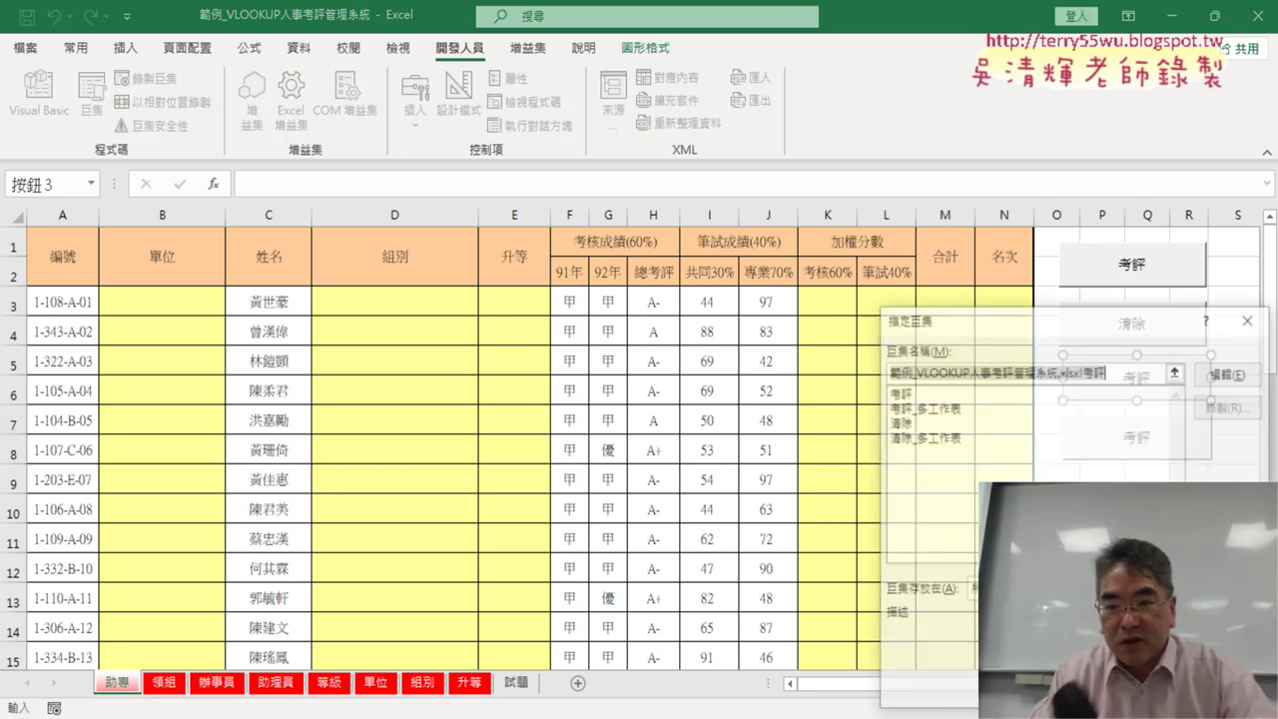
pyautogui.click(923, 406)
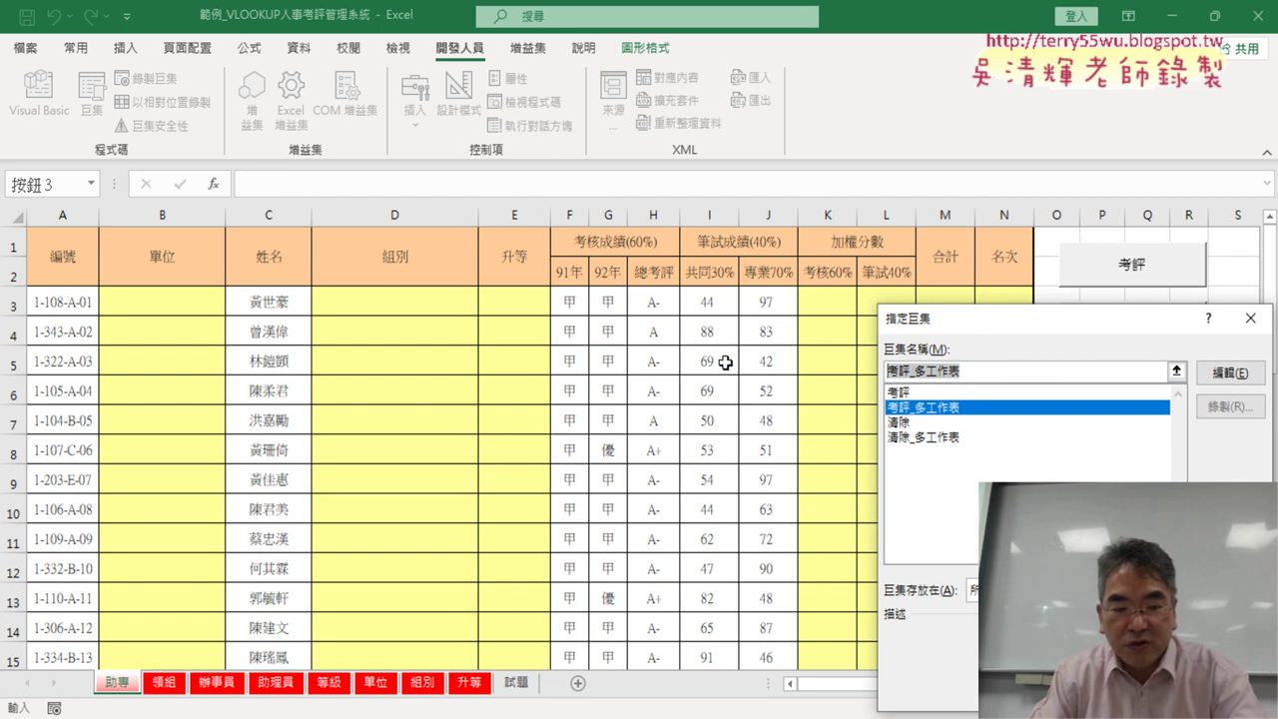
pyautogui.doubleClick(1122, 414)
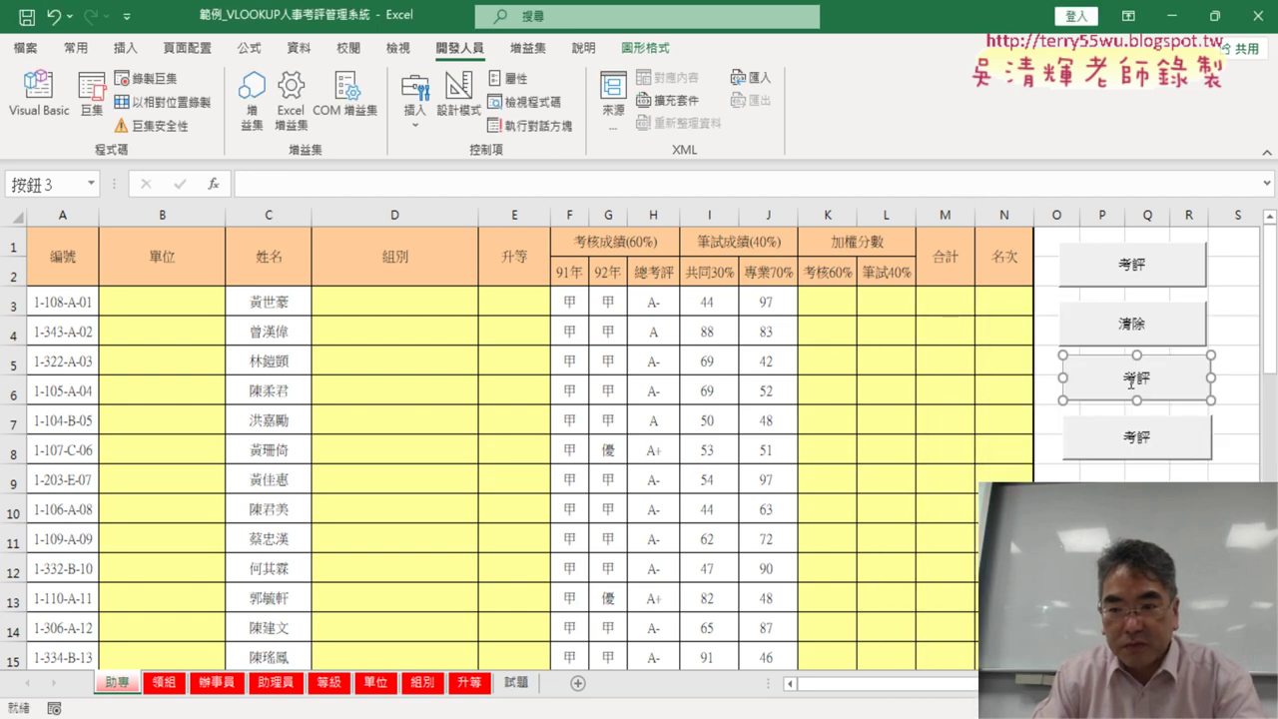
pyautogui.click(1131, 379)
pyautogui.press('BackSpace')
pyautogui.press('BackSpace')
pyautogui.write('考評_多工作表')
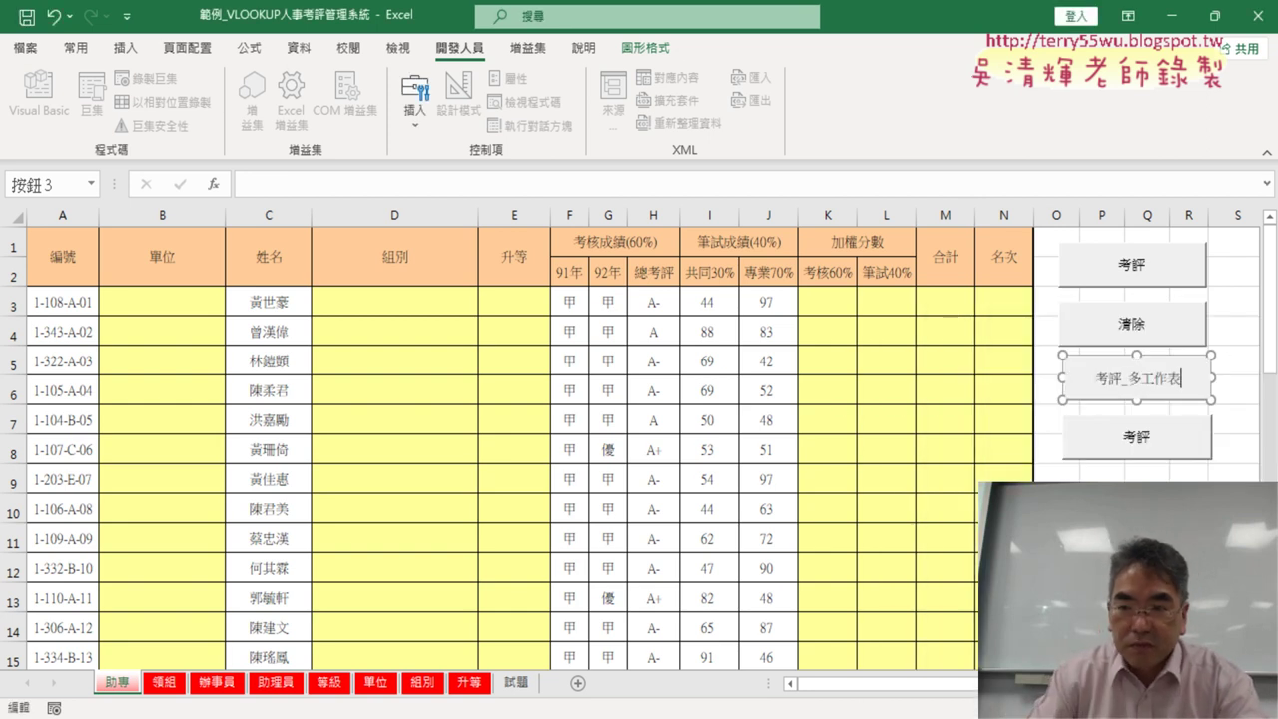
# Assign 清除_多工作表 to the fourth button and caption it 清除_多工作表.
pyautogui.rightClick(1066, 427)
pyautogui.press('n')
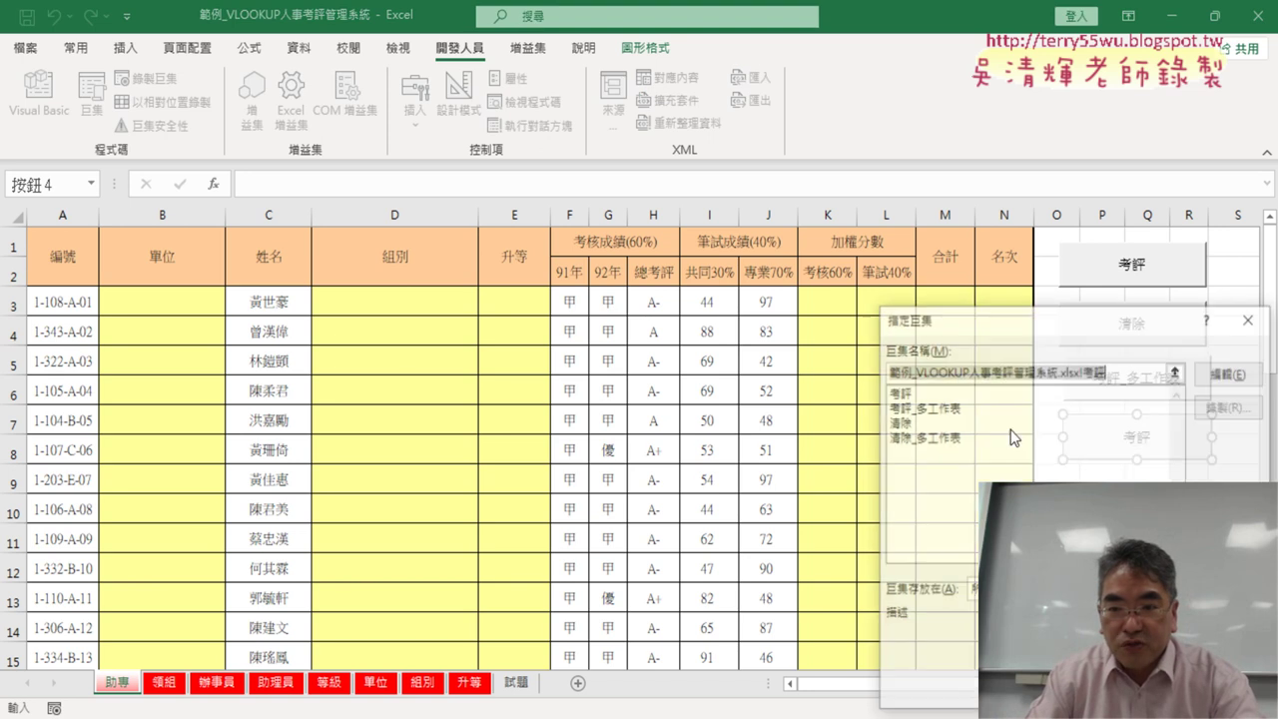
pyautogui.click(923, 438)
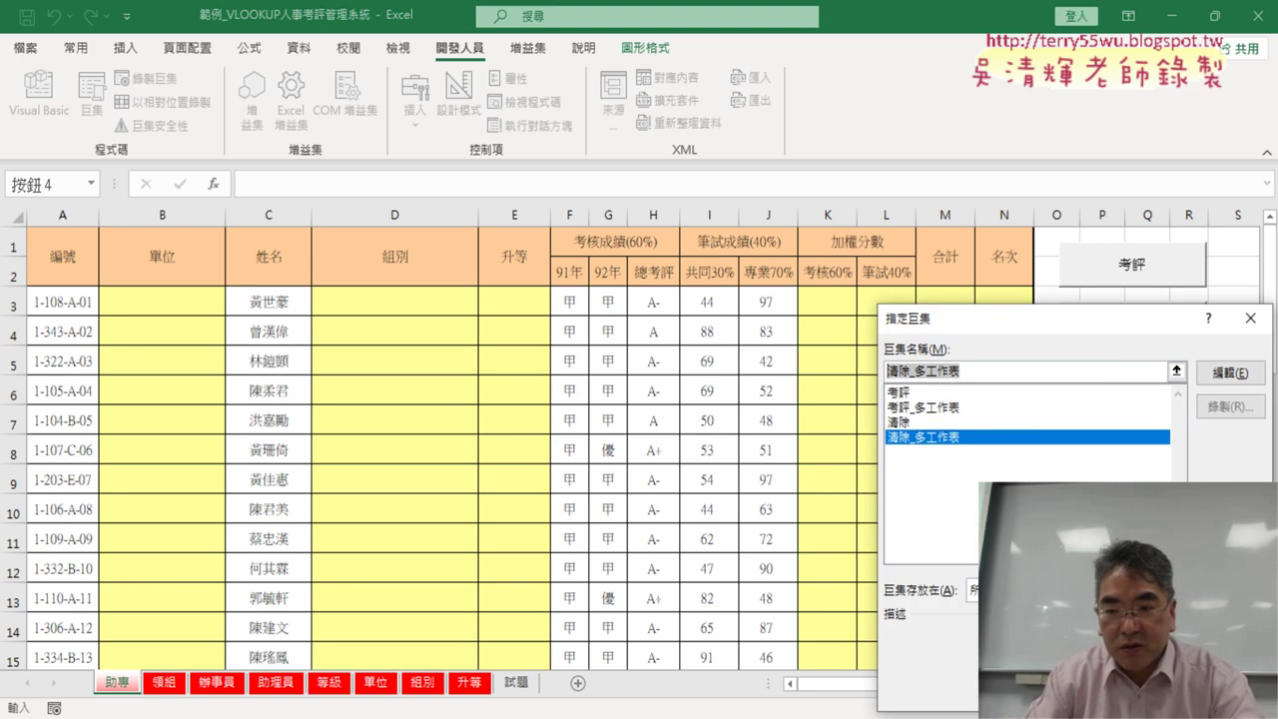
pyautogui.click(1143, 689)
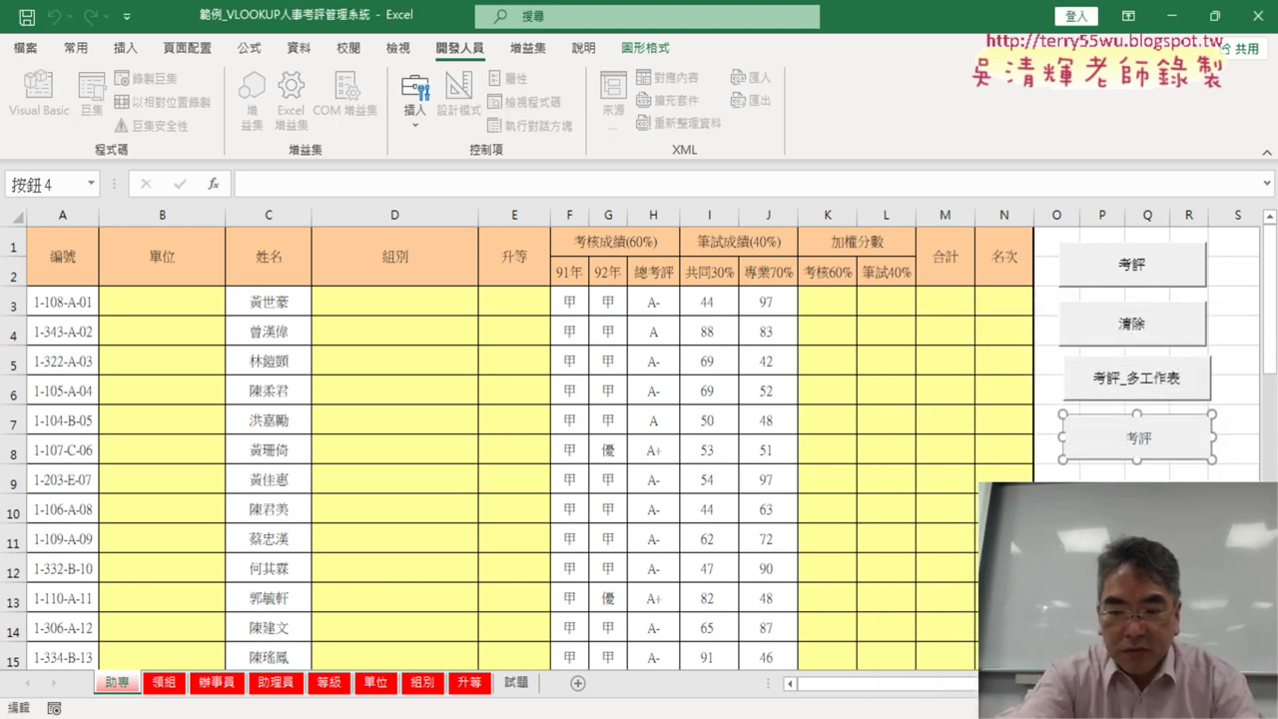
pyautogui.write('清除_多工作表')
pyautogui.click(1188, 568)
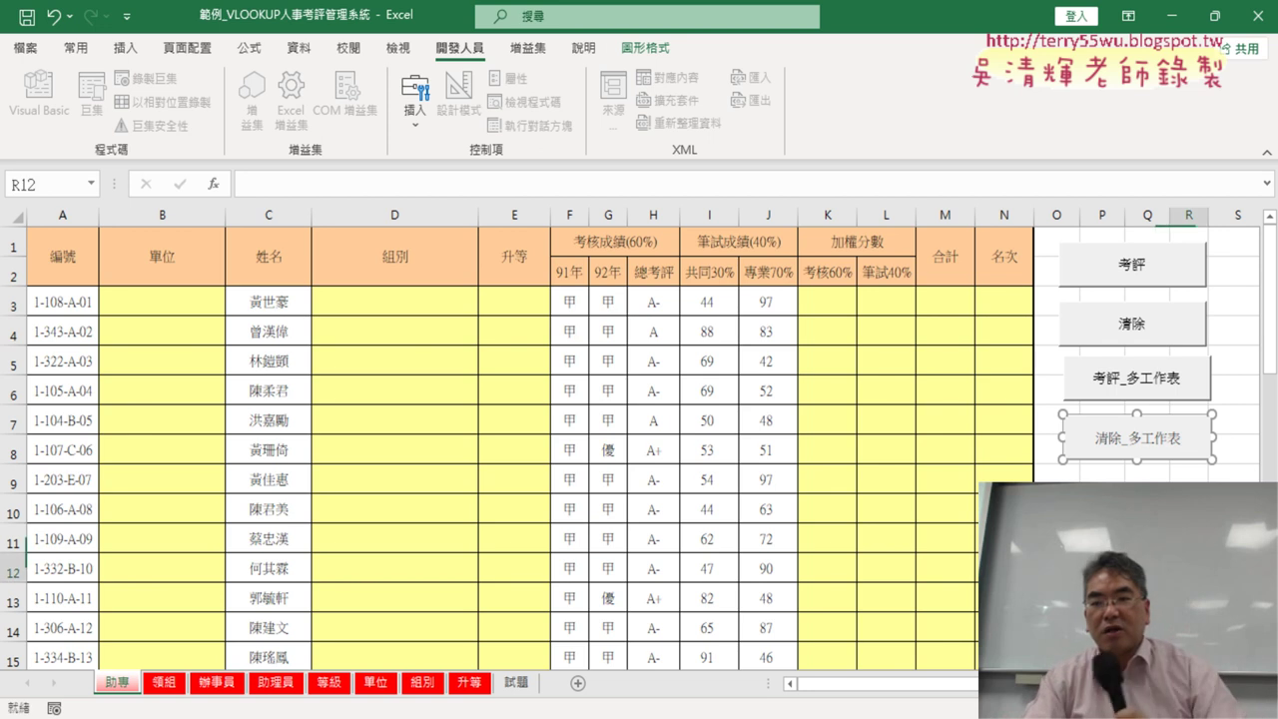
# Start 考評_多工作表 from its button and continue past each breakpoint with F5 and F8 until done.
pyautogui.click(1141, 385)
pyautogui.moveTo(851, 214)
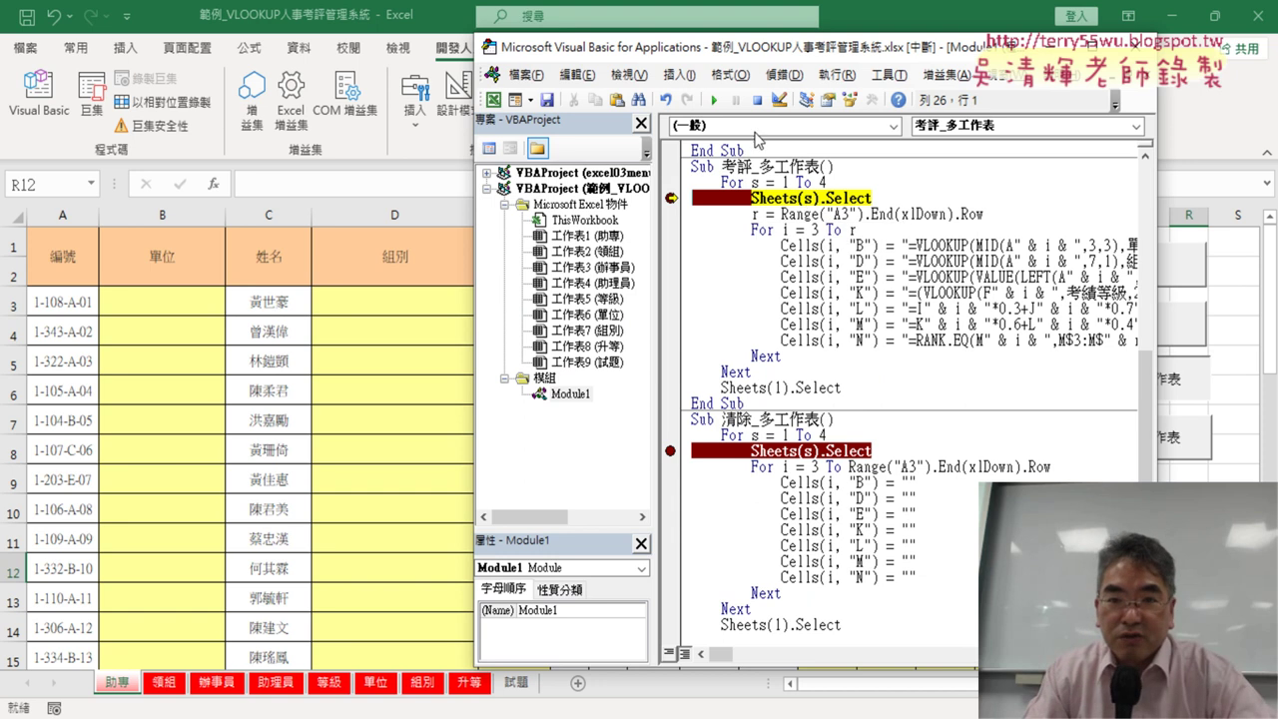
pyautogui.click(713, 100)
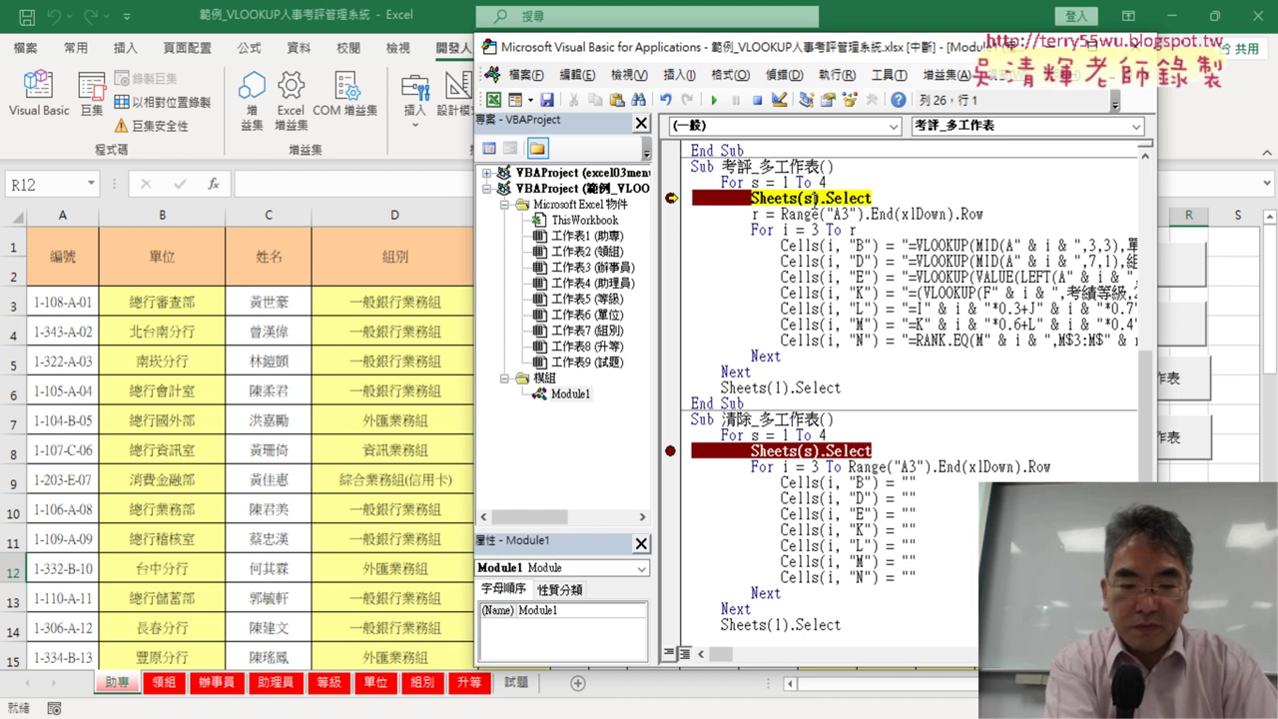
pyautogui.press('F8')
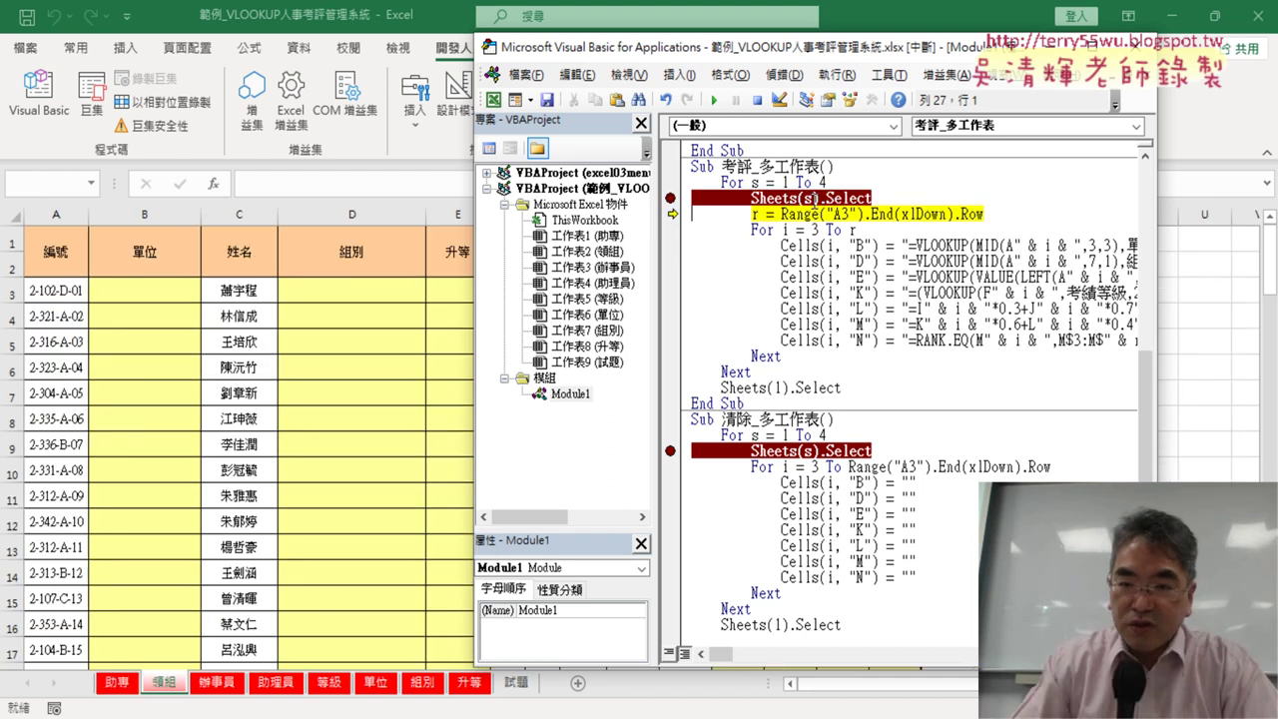
pyautogui.click(714, 99)
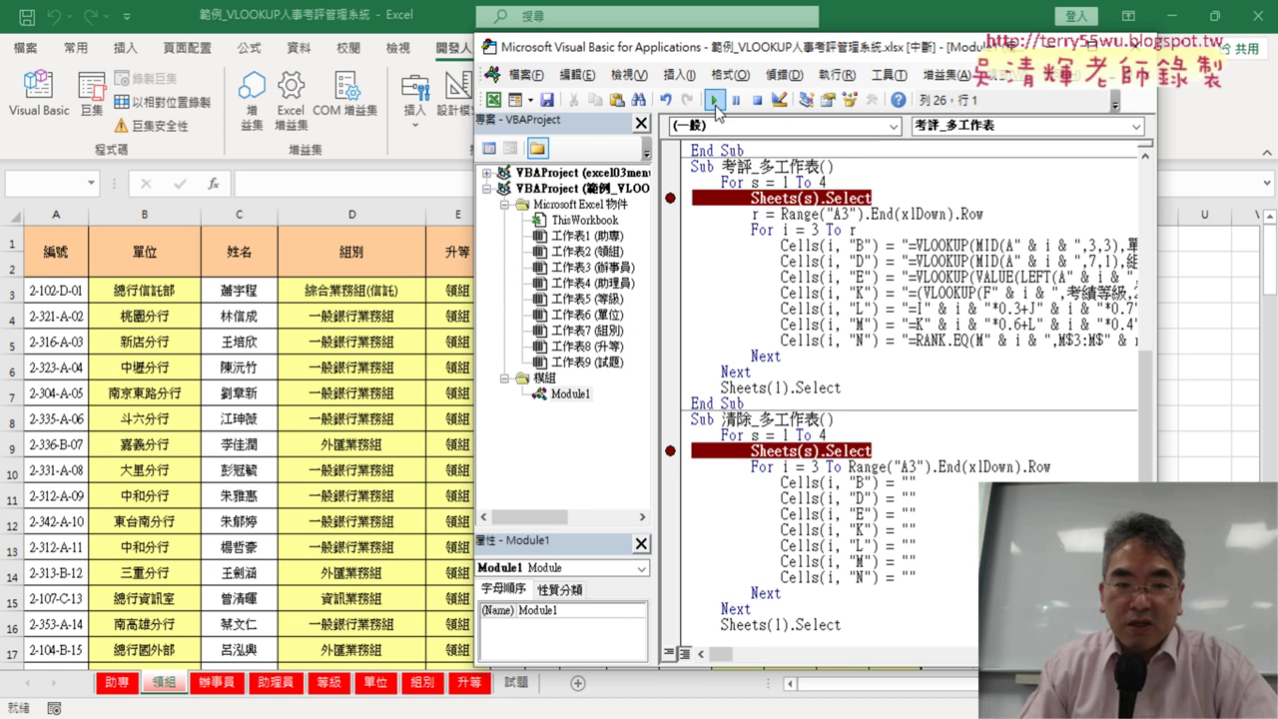
pyautogui.click(714, 100)
pyautogui.click(714, 100)
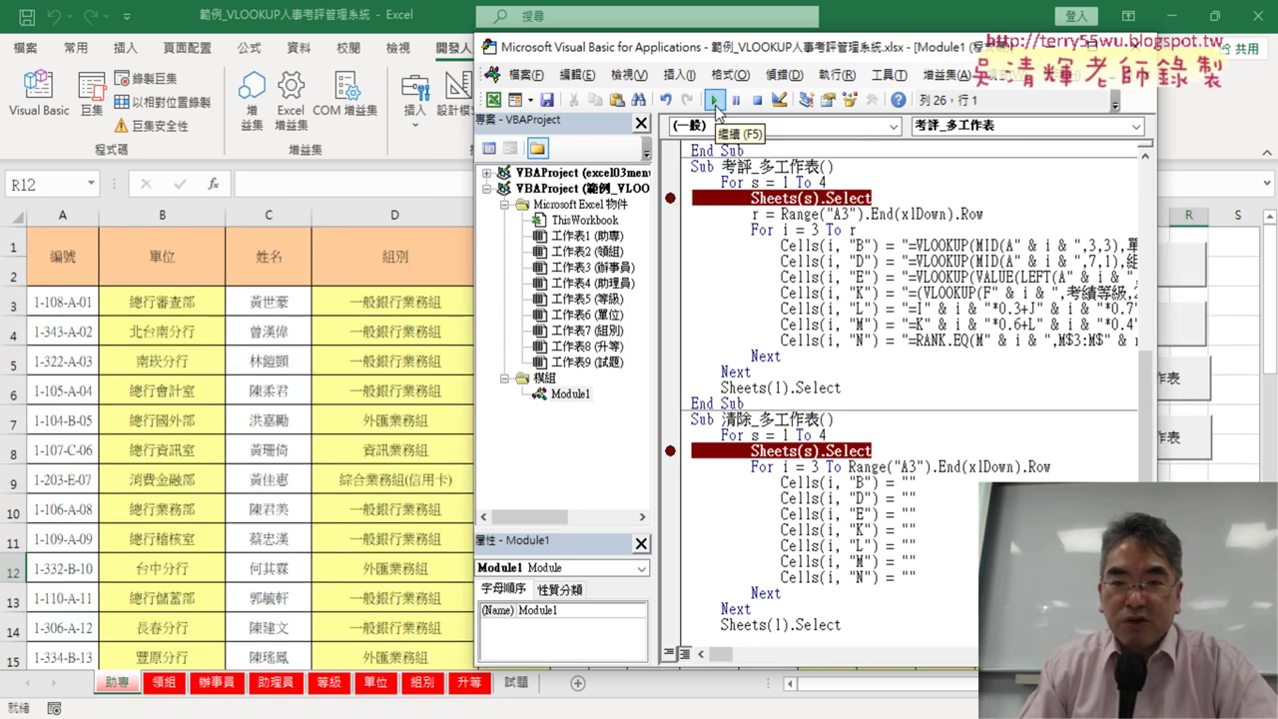
# Review the filled 單位 and 組別 columns on the 領組, 辦事員 and 助理員 sheets.
pyautogui.click(243, 456)
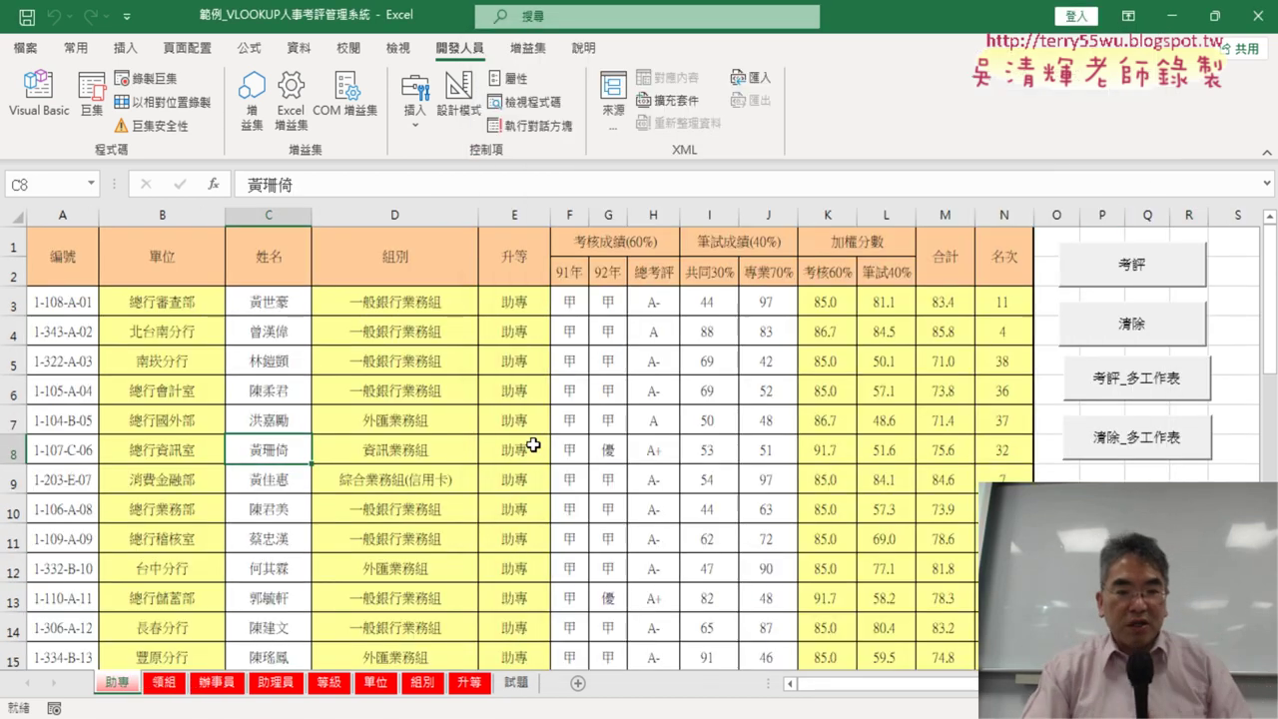
pyautogui.click(185, 685)
pyautogui.scroll(-6, 387, 501)
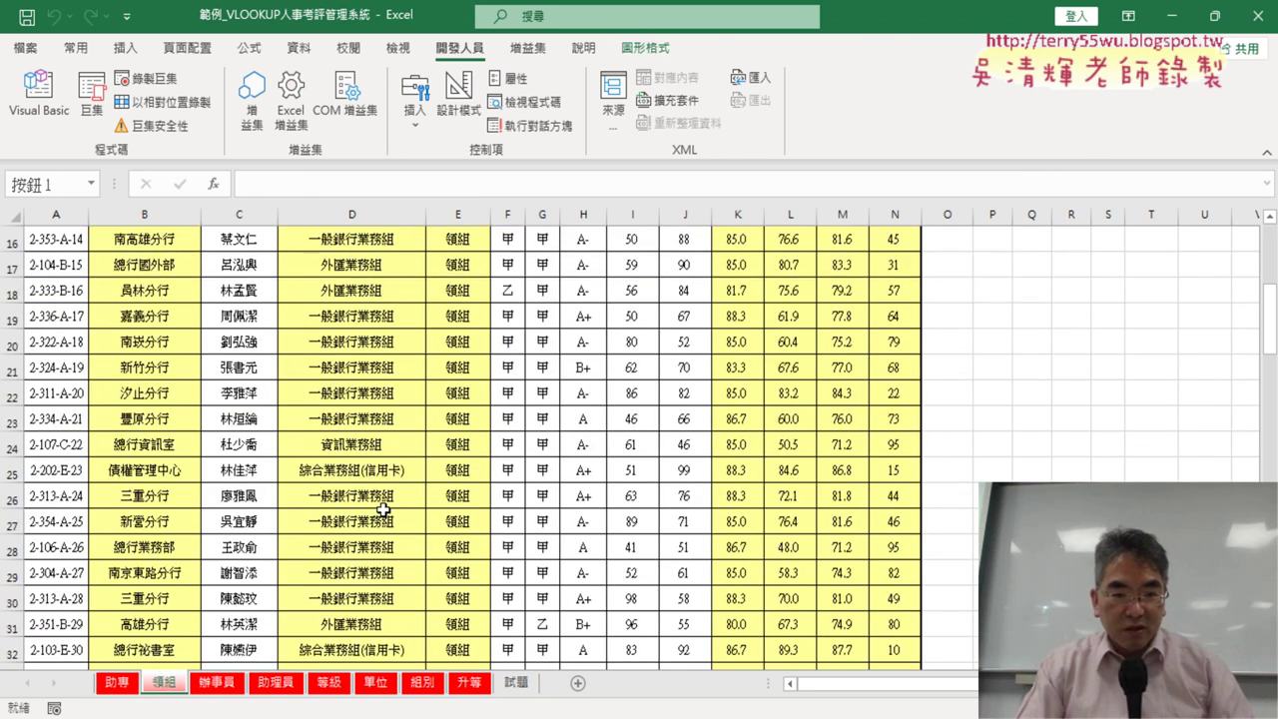
pyautogui.scroll(-9, 387, 501)
pyautogui.scroll(-9, 387, 501)
pyautogui.click(225, 681)
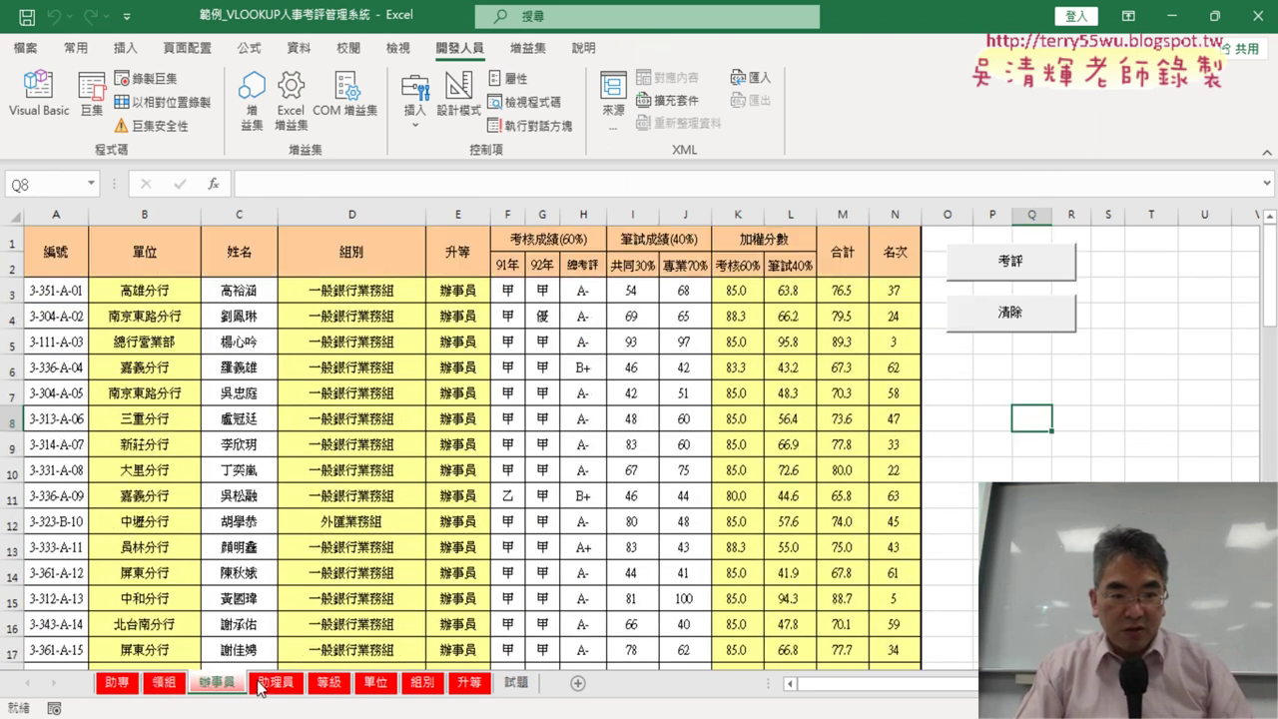
pyautogui.scroll(-5, 409, 405)
pyautogui.scroll(-5, 410, 404)
pyautogui.scroll(-10, 409, 405)
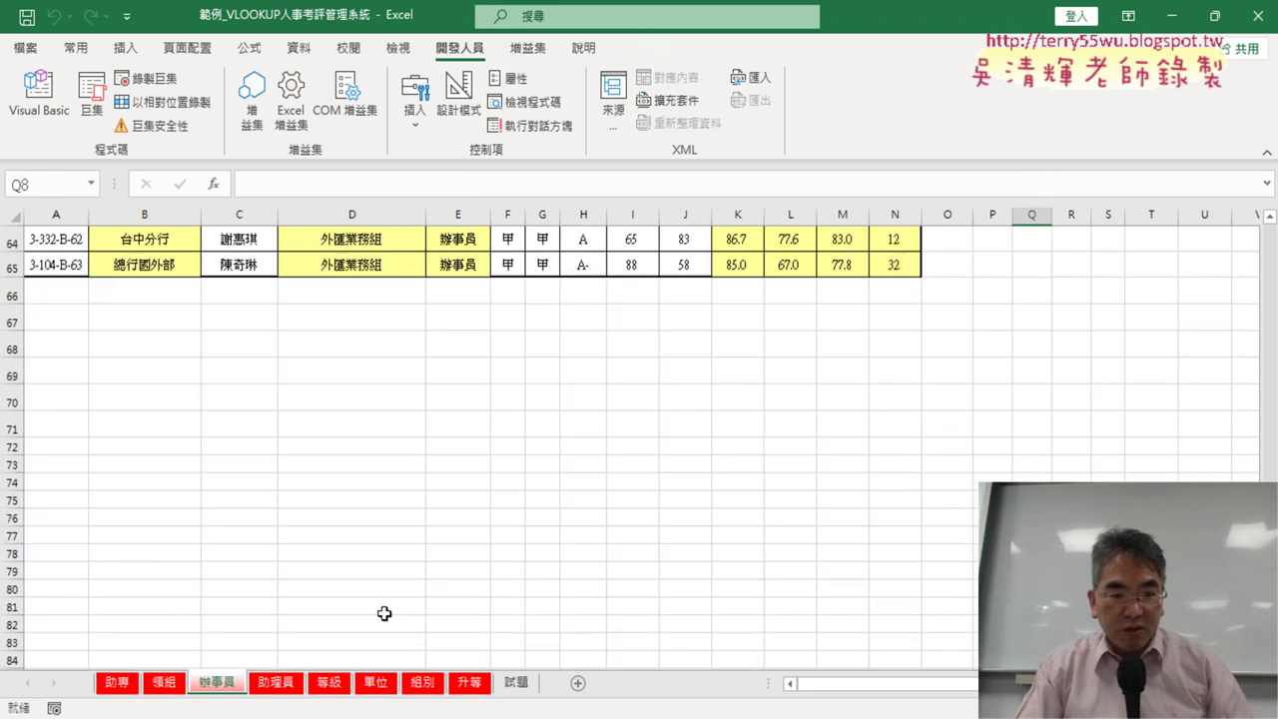
pyautogui.click(275, 682)
pyautogui.scroll(-9, 445, 526)
pyautogui.scroll(9, 448, 516)
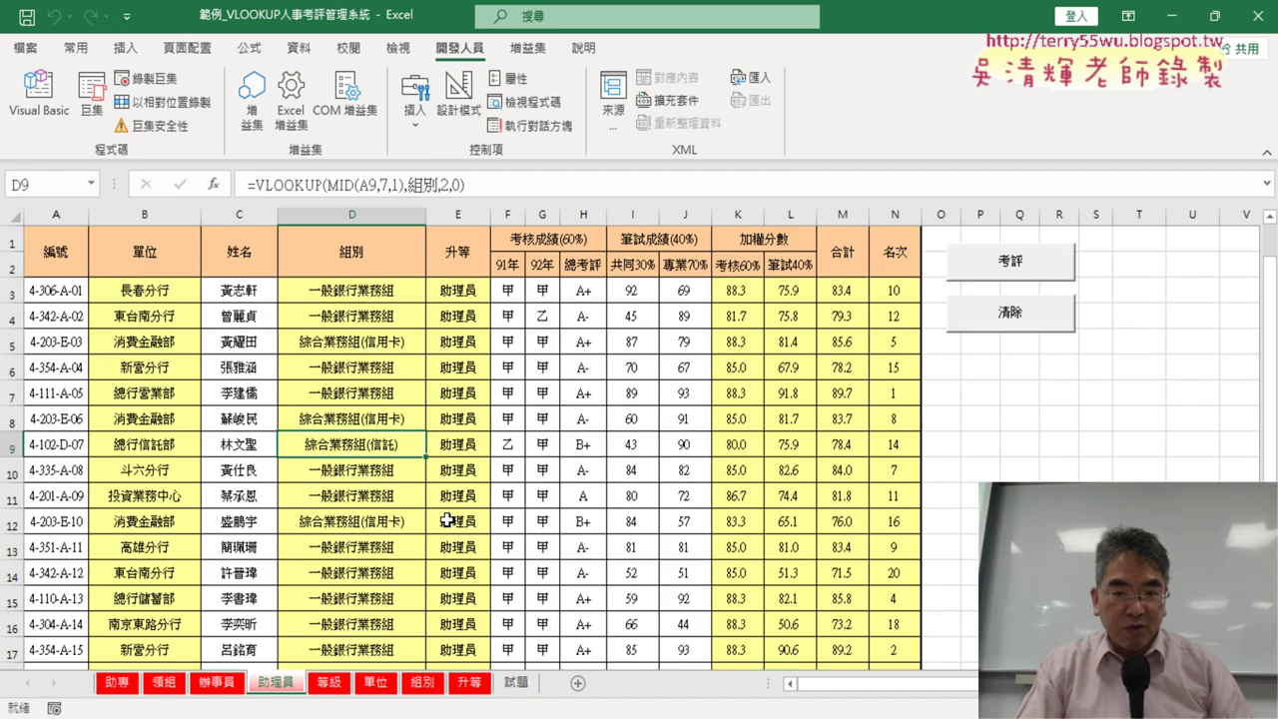
pyautogui.click(216, 682)
pyautogui.scroll(-6, 251, 513)
pyautogui.scroll(12, 251, 513)
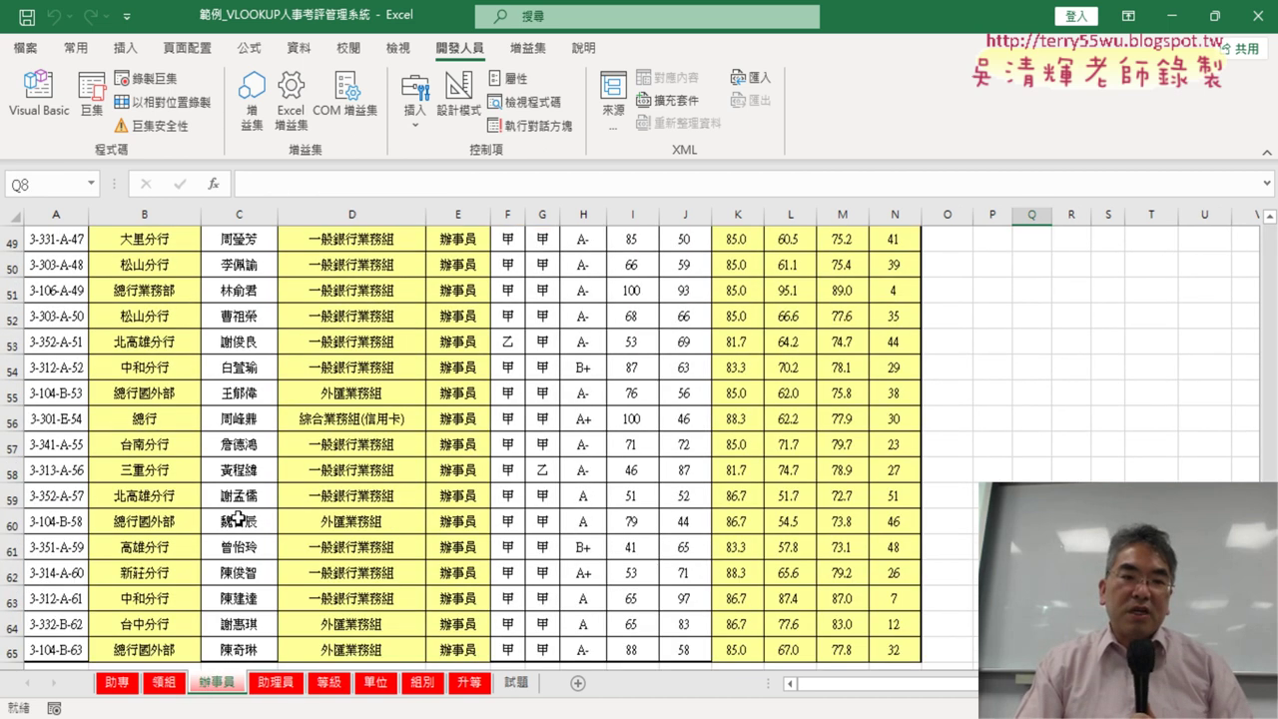
pyautogui.scroll(12, 203, 357)
pyautogui.scroll(1, 203, 358)
# Remove the breakpoints from both multi-sheet macros and return to the 助專 sheet.
pyautogui.hotkey('alt', 'F11')
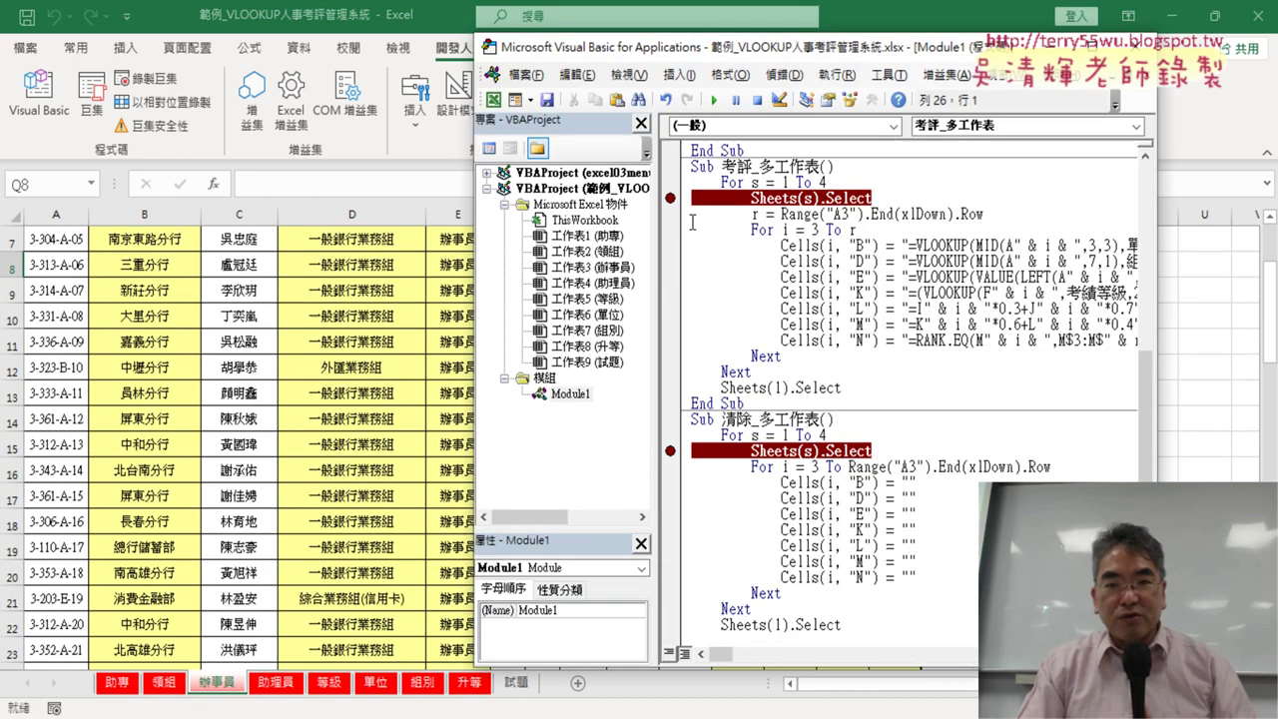
pyautogui.click(676, 199)
pyautogui.click(671, 450)
pyautogui.click(392, 419)
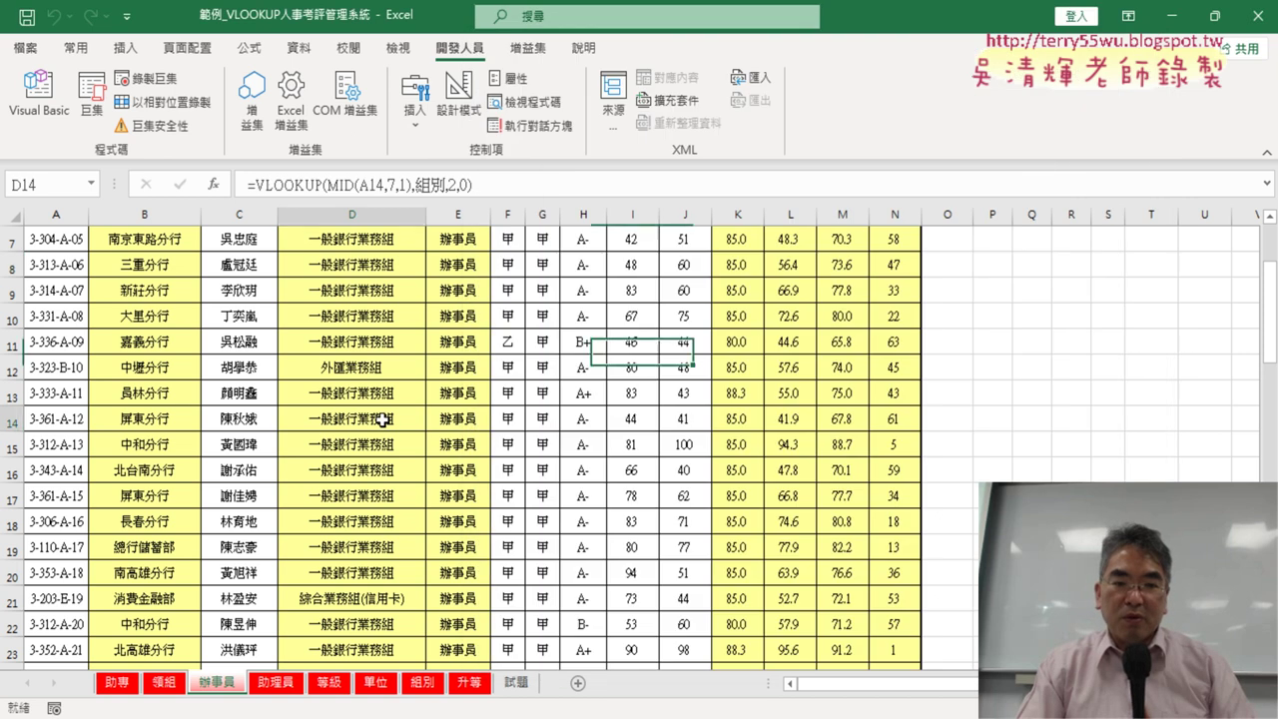
pyautogui.click(117, 683)
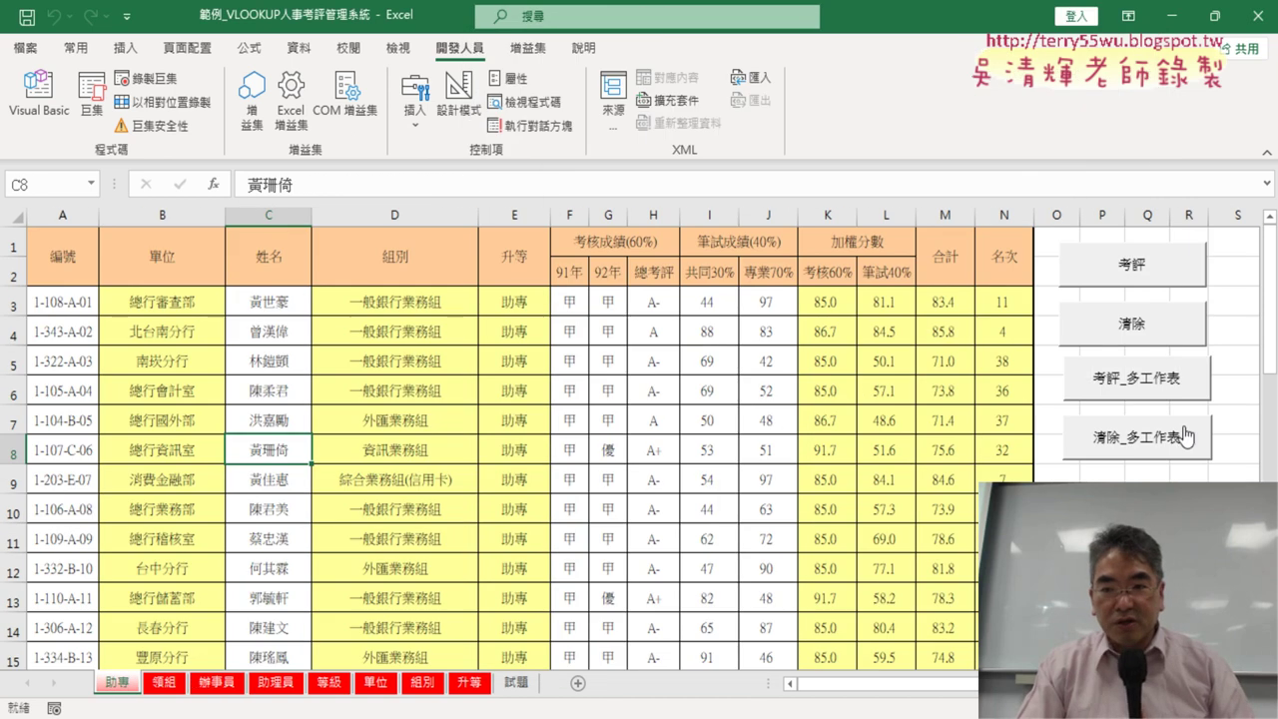
# Run 清除_多工作表 and confirm the 辦事員 and 助理員 sheets were cleared, returning to 助專.
pyautogui.click(1150, 436)
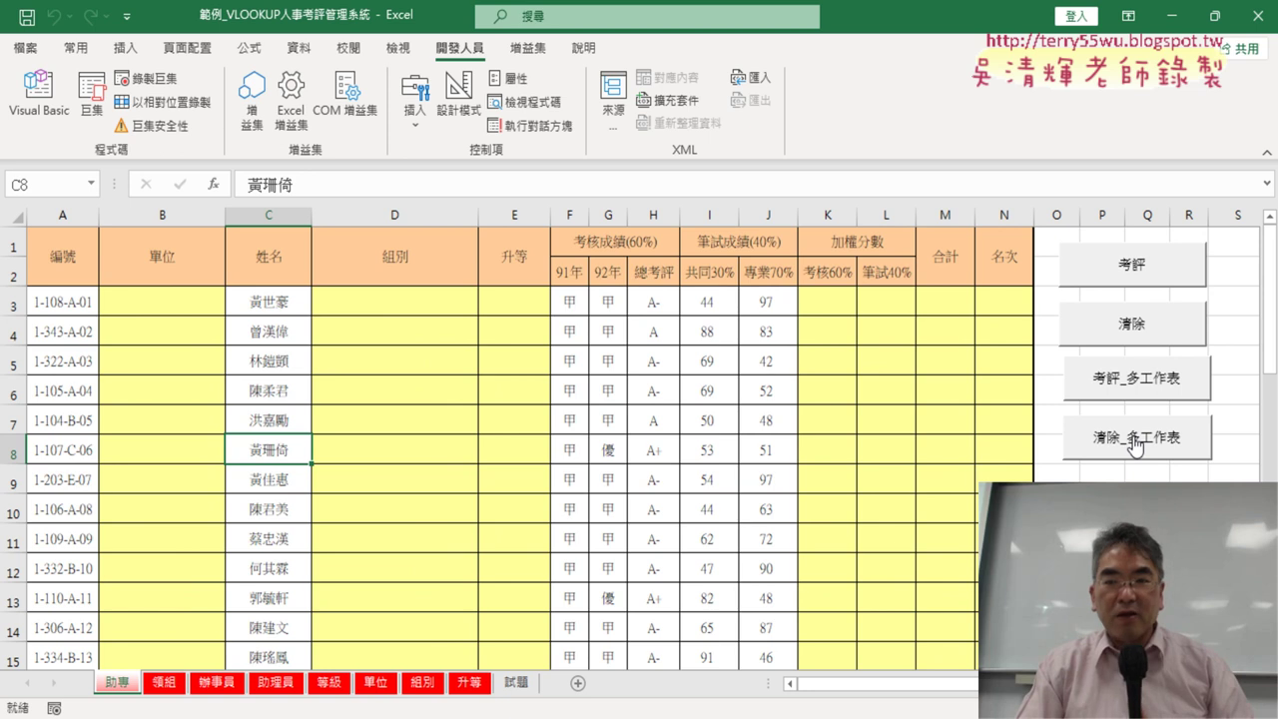
pyautogui.click(217, 682)
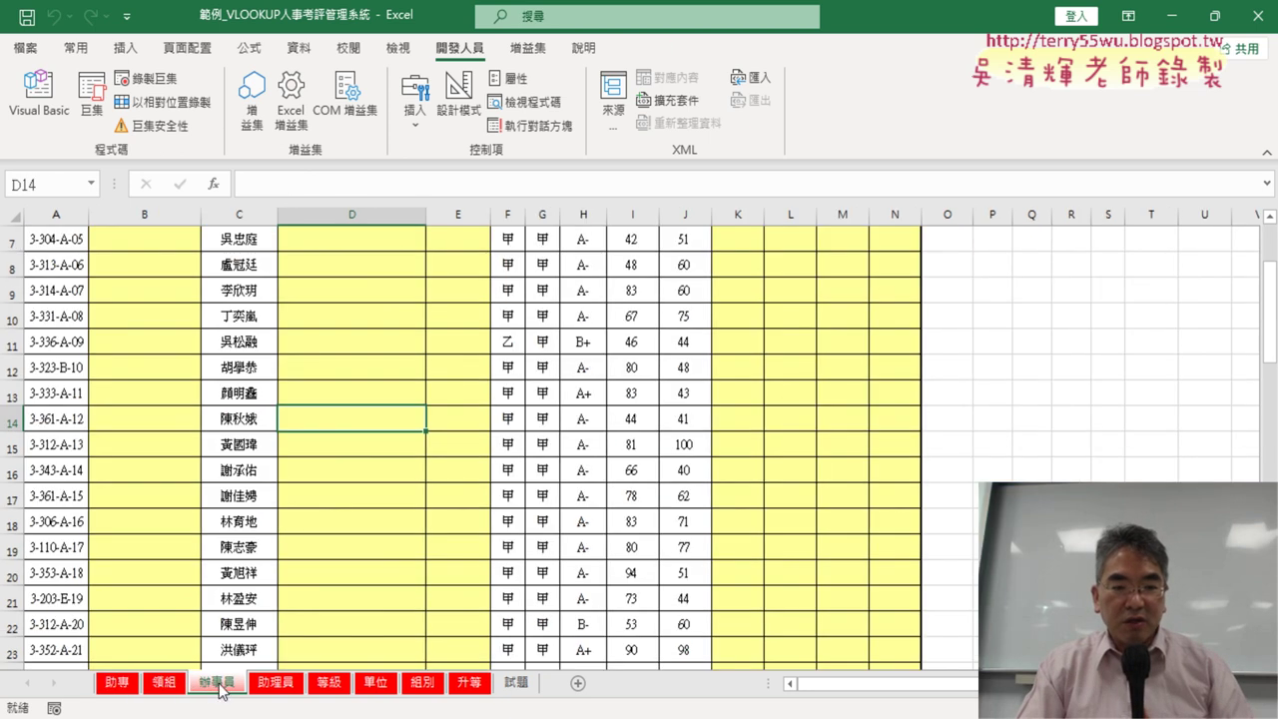
pyautogui.scroll(2, 326, 530)
pyautogui.click(278, 682)
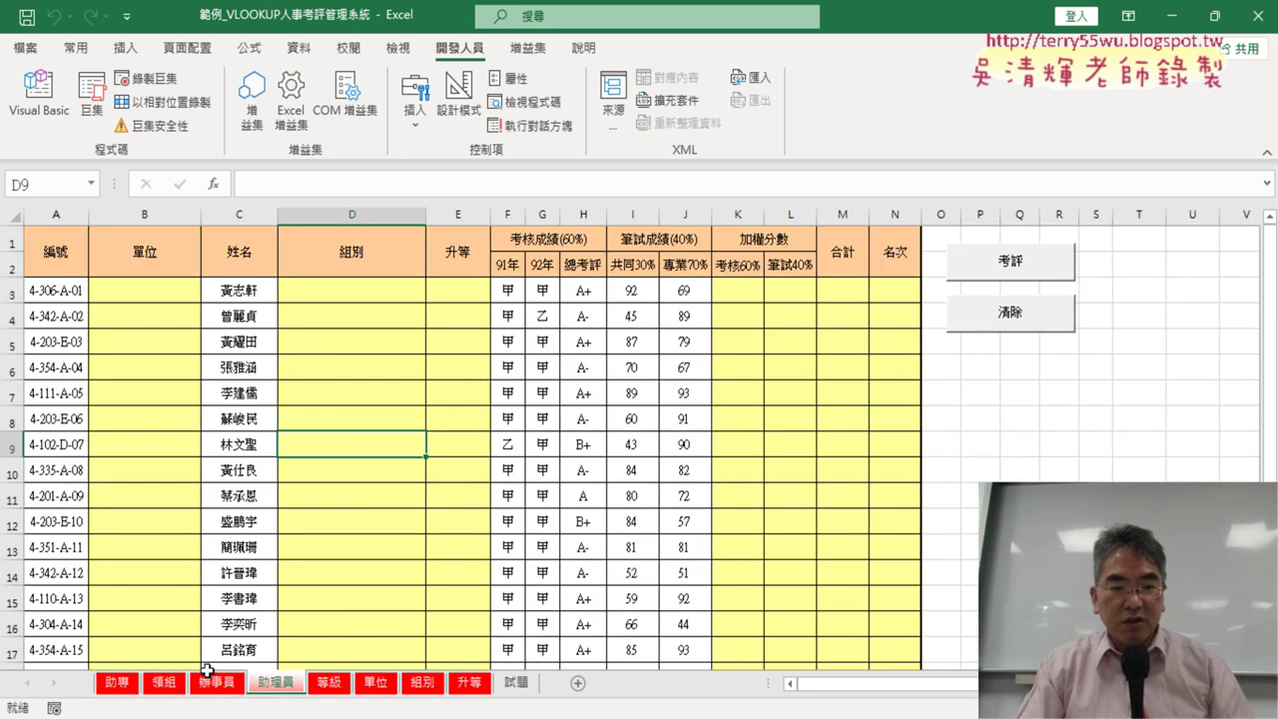
pyautogui.click(119, 685)
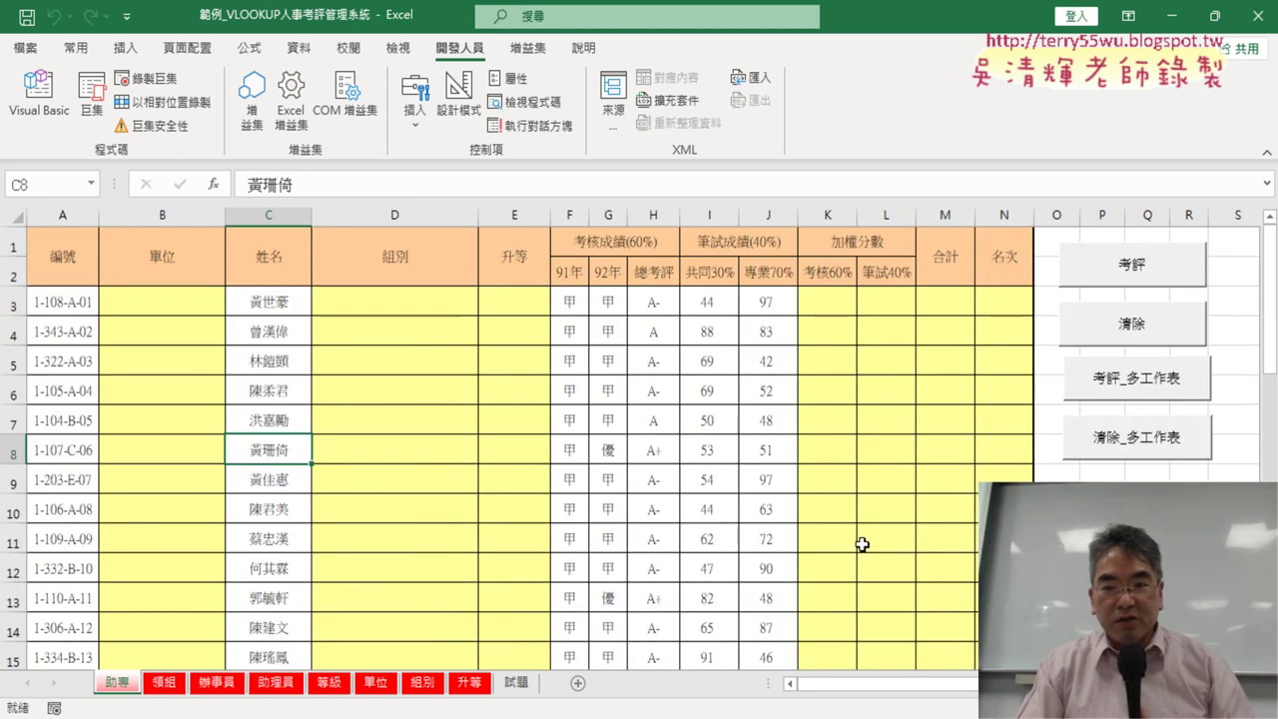
# Run 考評_多工作表 and confirm the 領組, 辦事員 and 助理員 sheets are filled, ending on 助專.
pyautogui.click(1150, 388)
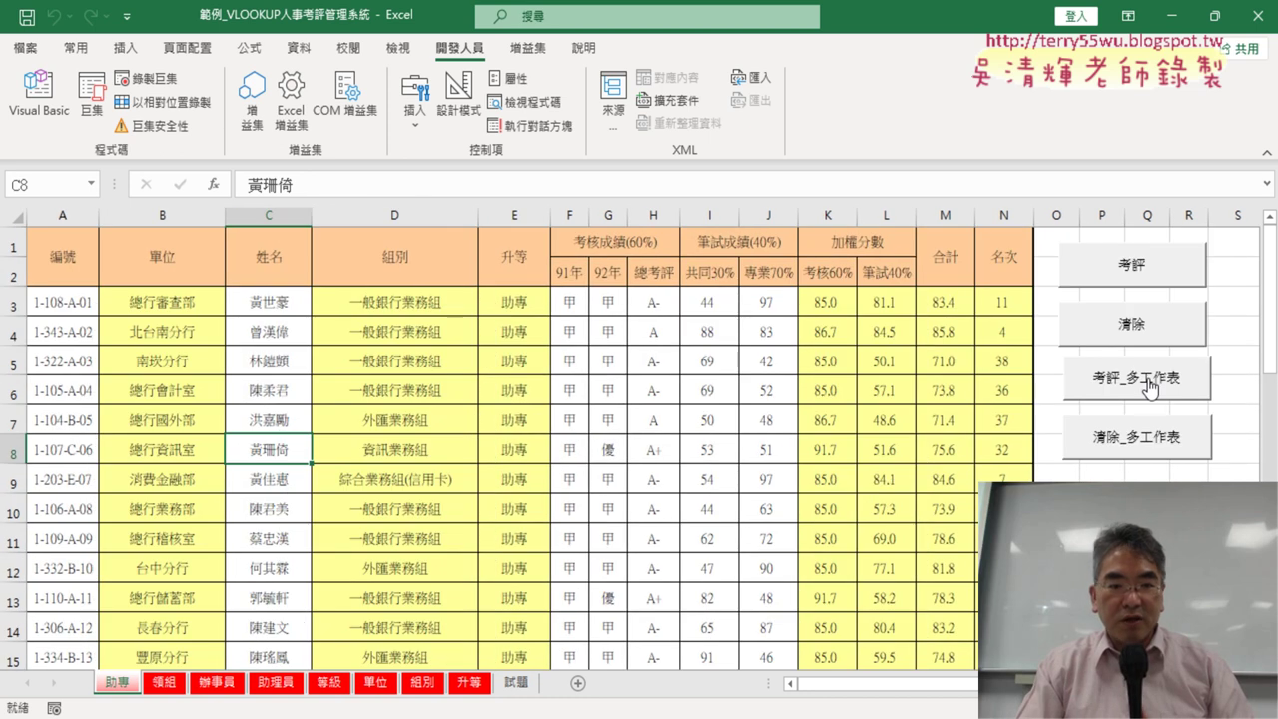
pyautogui.click(165, 683)
pyautogui.scroll(-5, 240, 631)
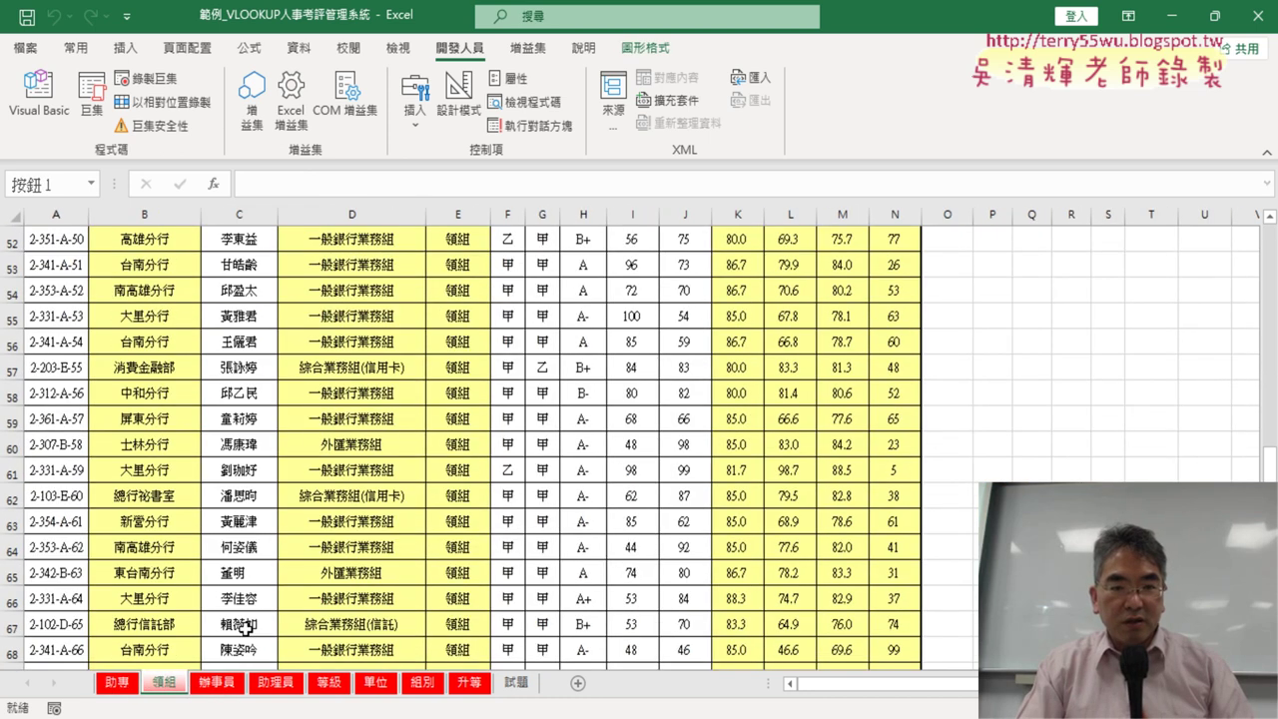
pyautogui.scroll(8, 246, 629)
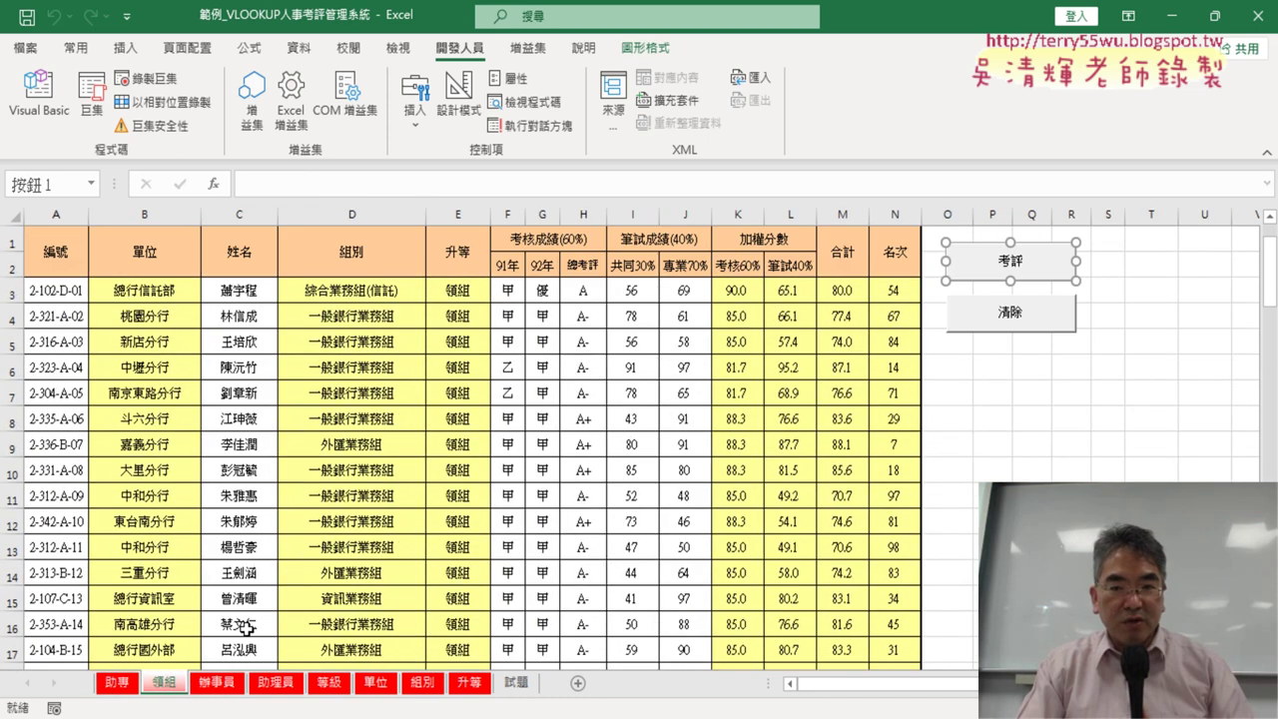
pyautogui.click(218, 685)
pyautogui.click(277, 685)
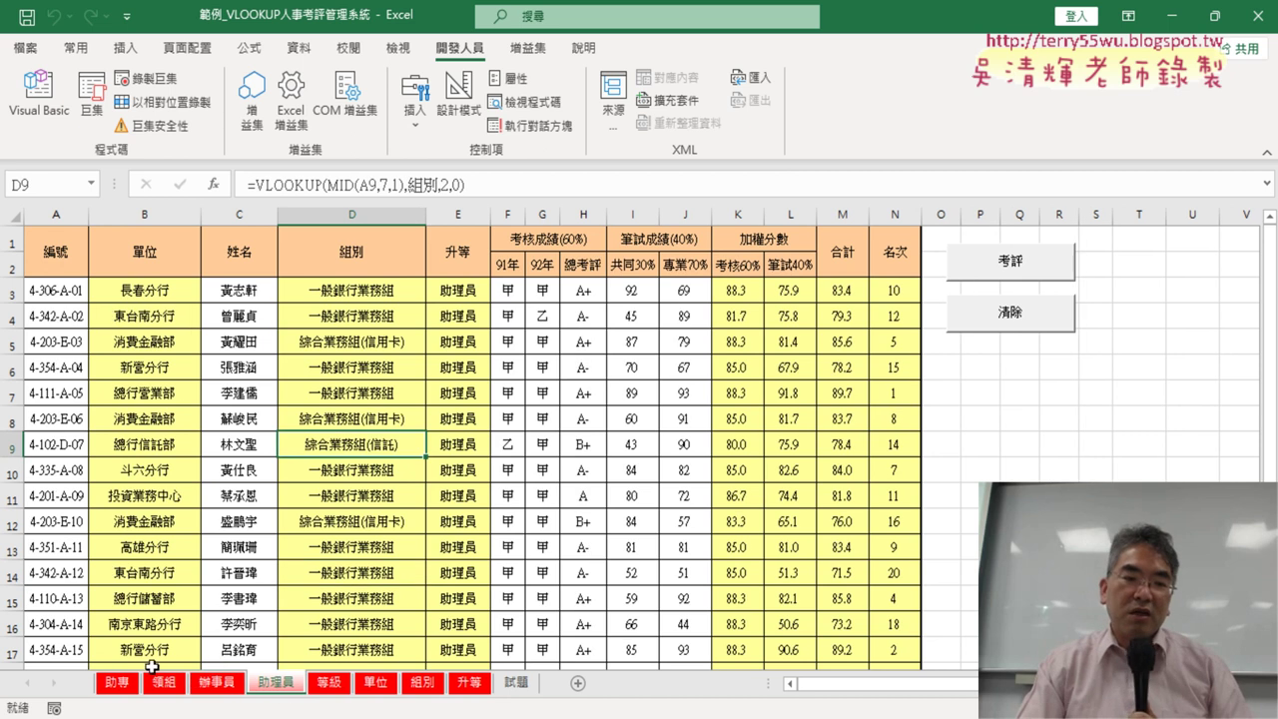
pyautogui.click(117, 683)
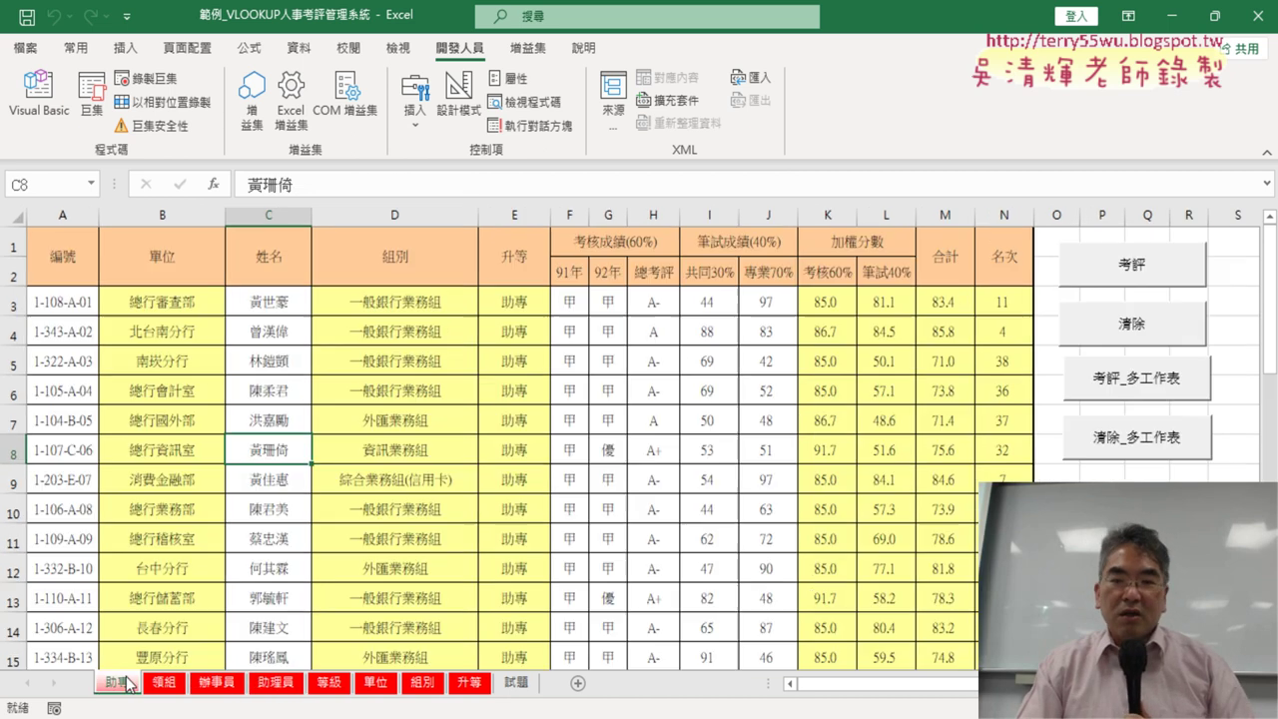
# Open the code of the macro assigned to the 考評_多工作表 button, then move and widen the VBA window.
pyautogui.rightClick(1139, 393)
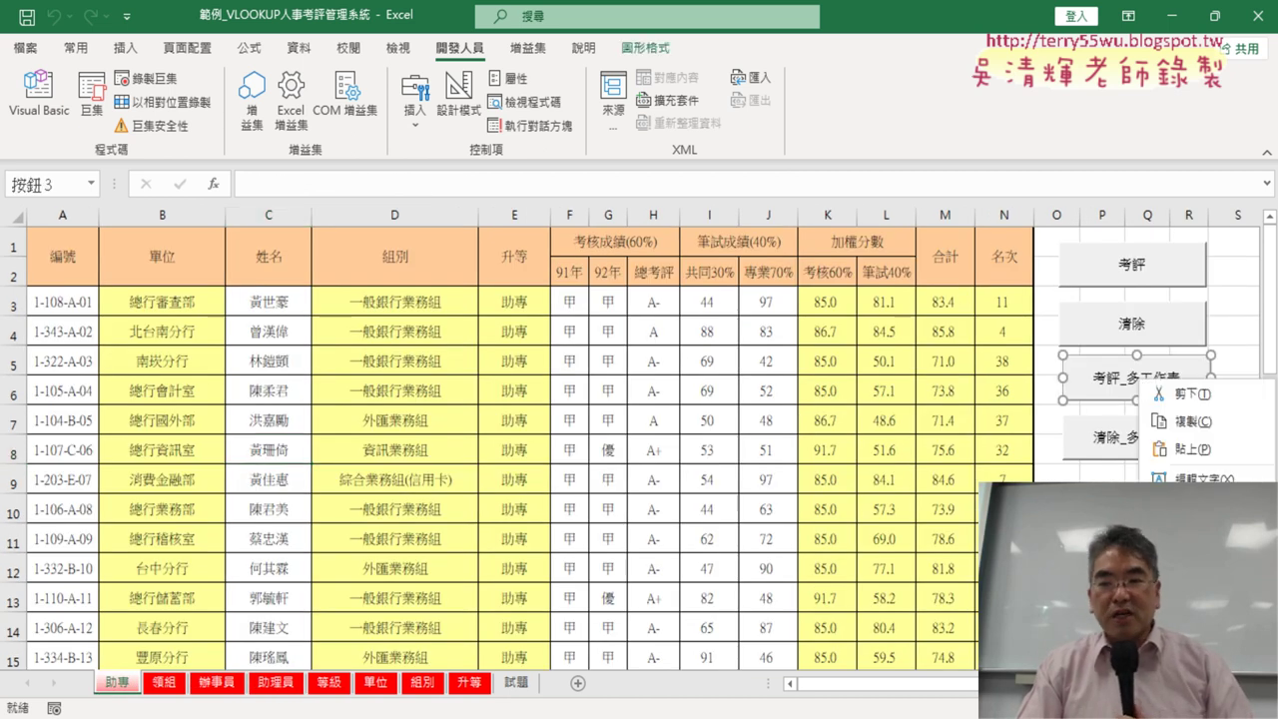
pyautogui.click(1173, 569)
pyautogui.click(1230, 374)
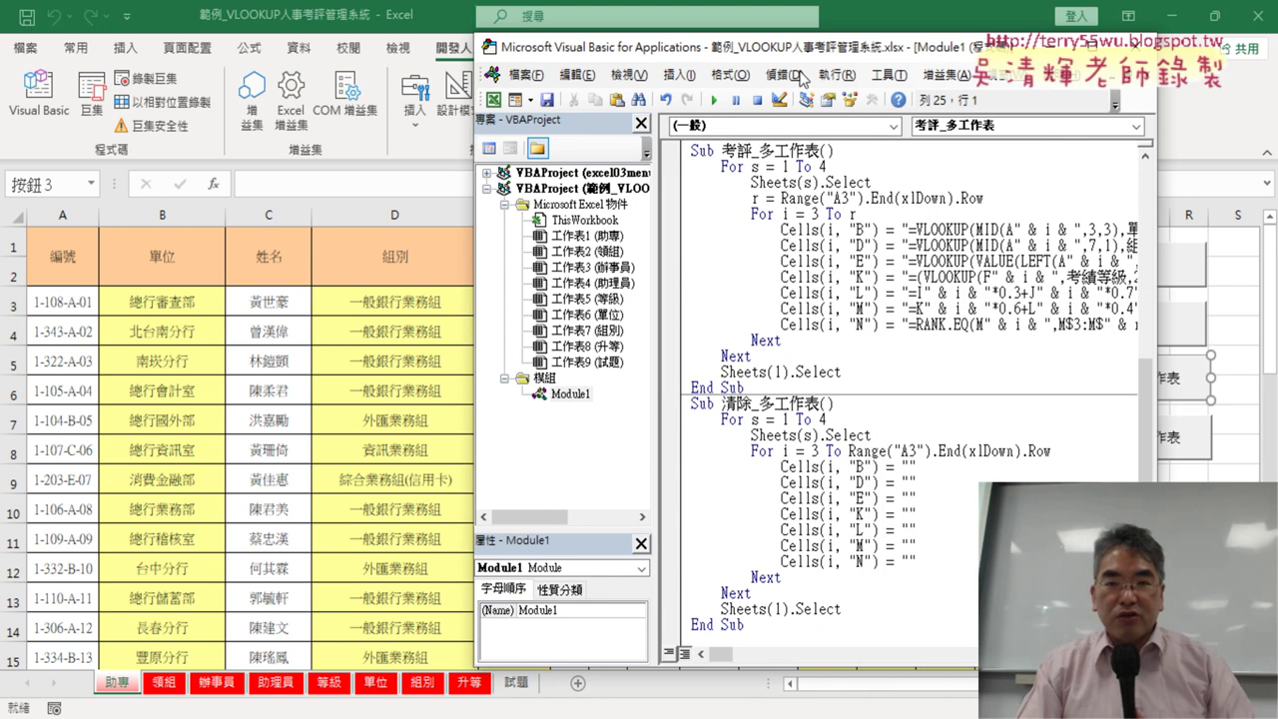
pyautogui.moveTo(799, 50); pyautogui.dragTo(553, 43)
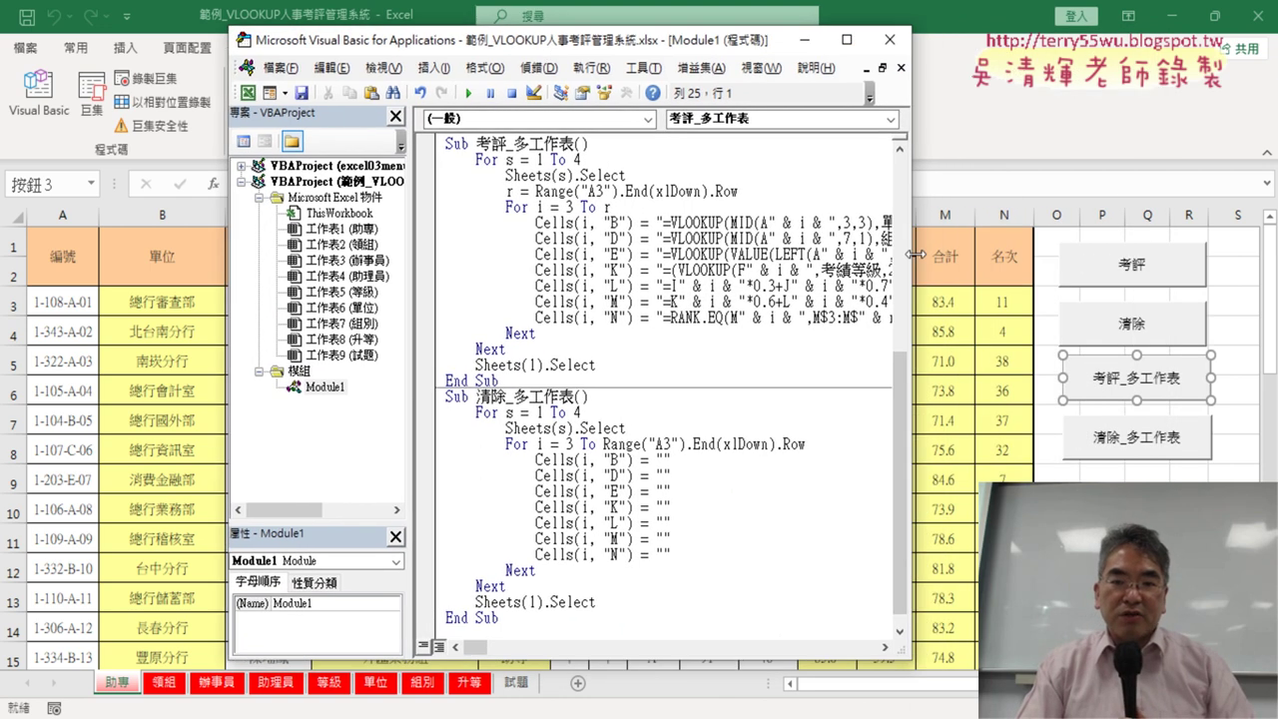
pyautogui.moveTo(914, 255); pyautogui.dragTo(1208, 254)
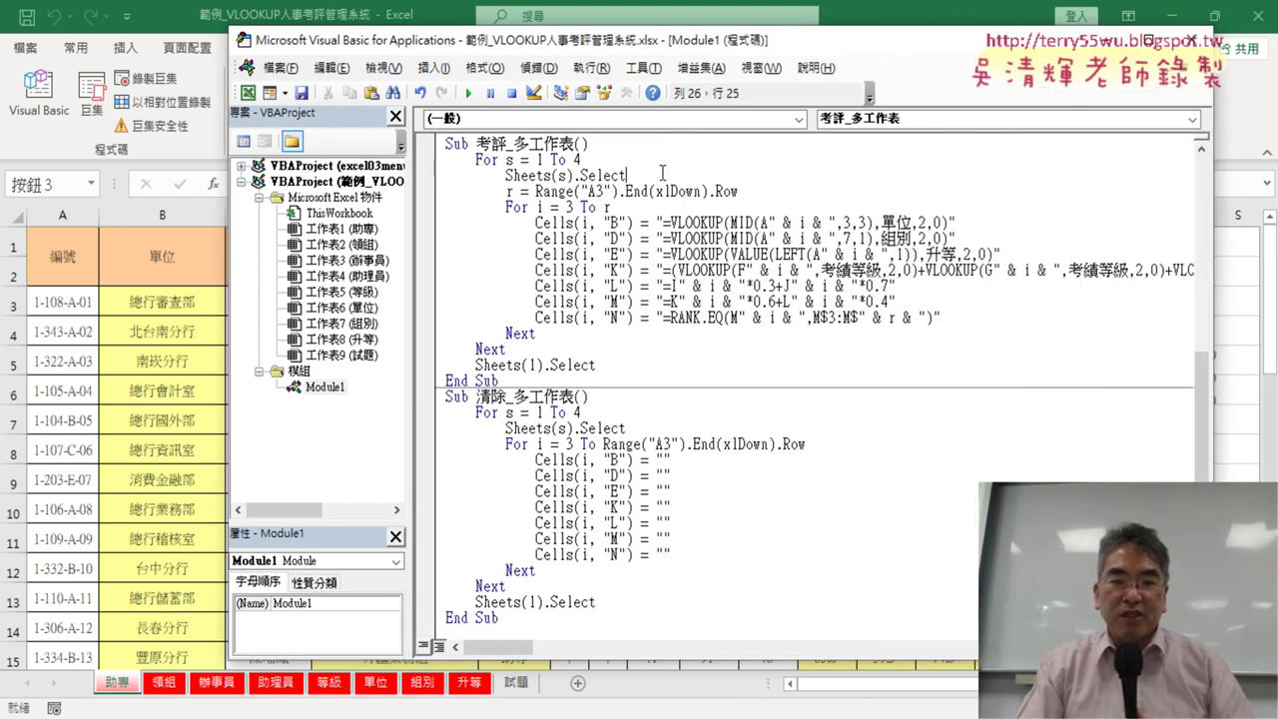
# Highlight the For s loop line and the Sheets(1).Select line in 考評_多工作表.
pyautogui.hotkey('shift', 'Up')
pyautogui.hotkey('shift', 'Home')
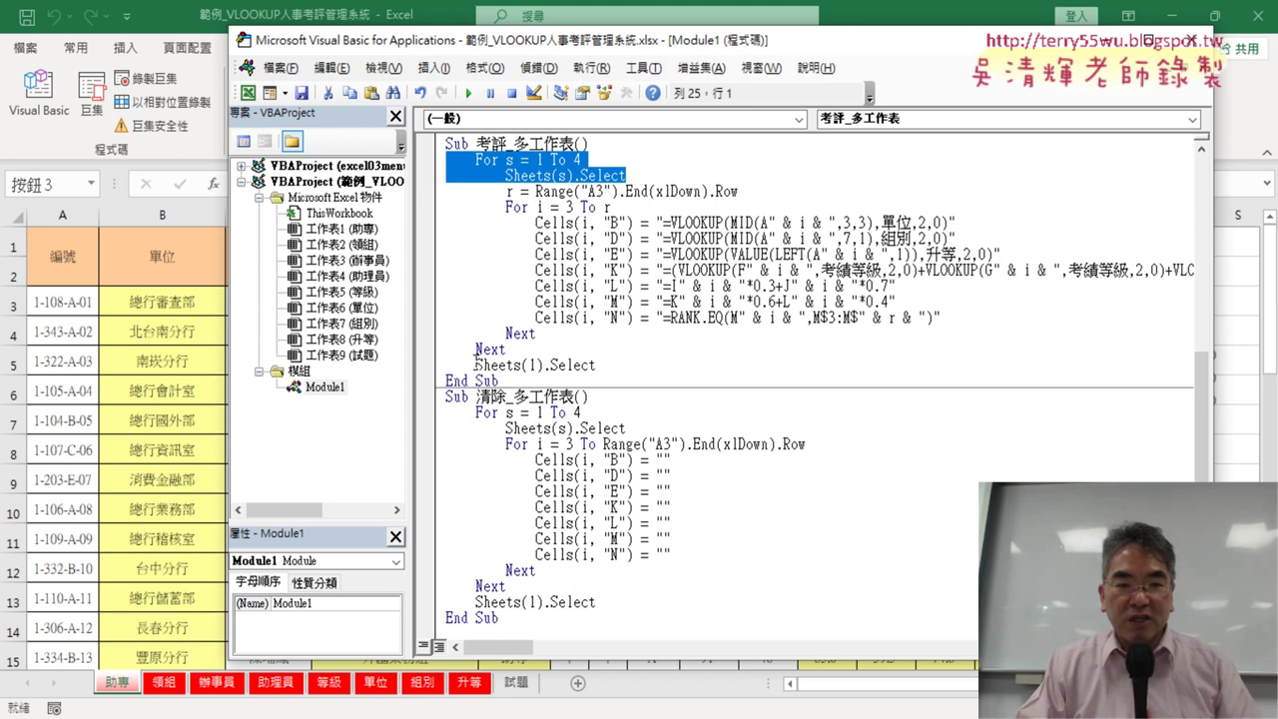
pyautogui.moveTo(475, 364); pyautogui.dragTo(588, 359)
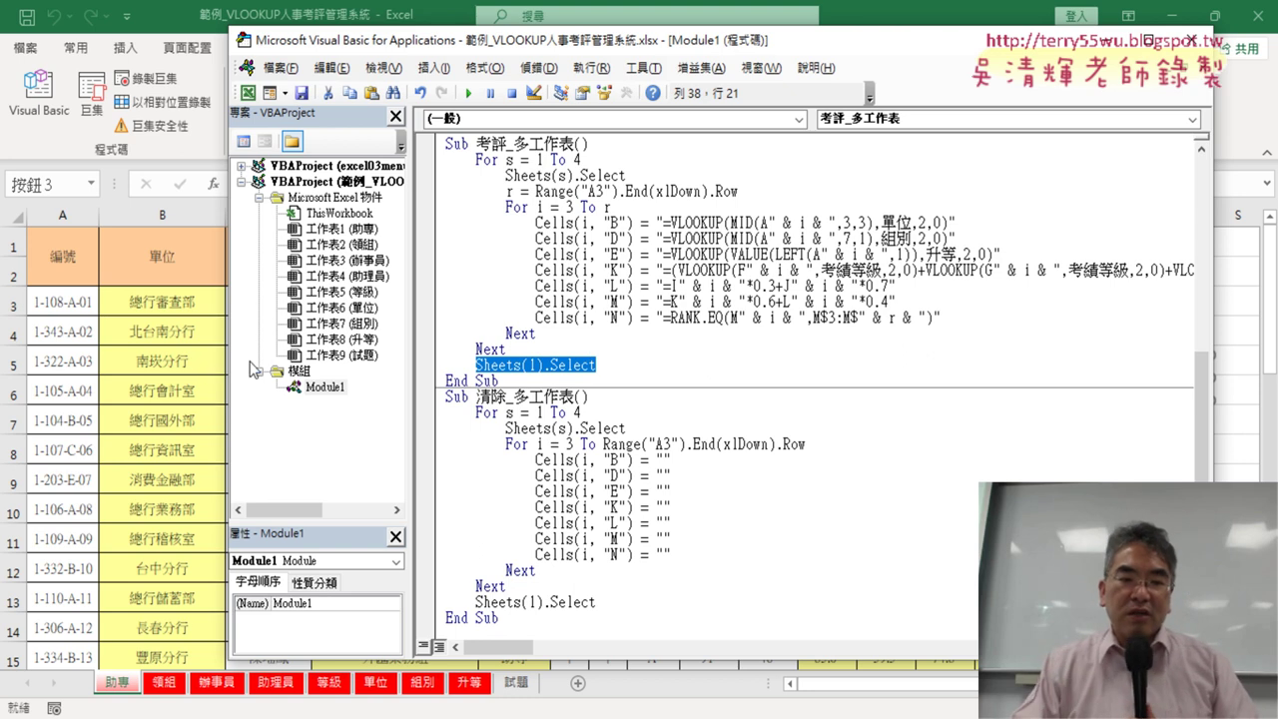
# Inspect the row 3 formulas on 助專 (D3, E3, K3–M3, RANK.EQ in N3), then return to Sub 清除() in the code.
pyautogui.click(162, 305)
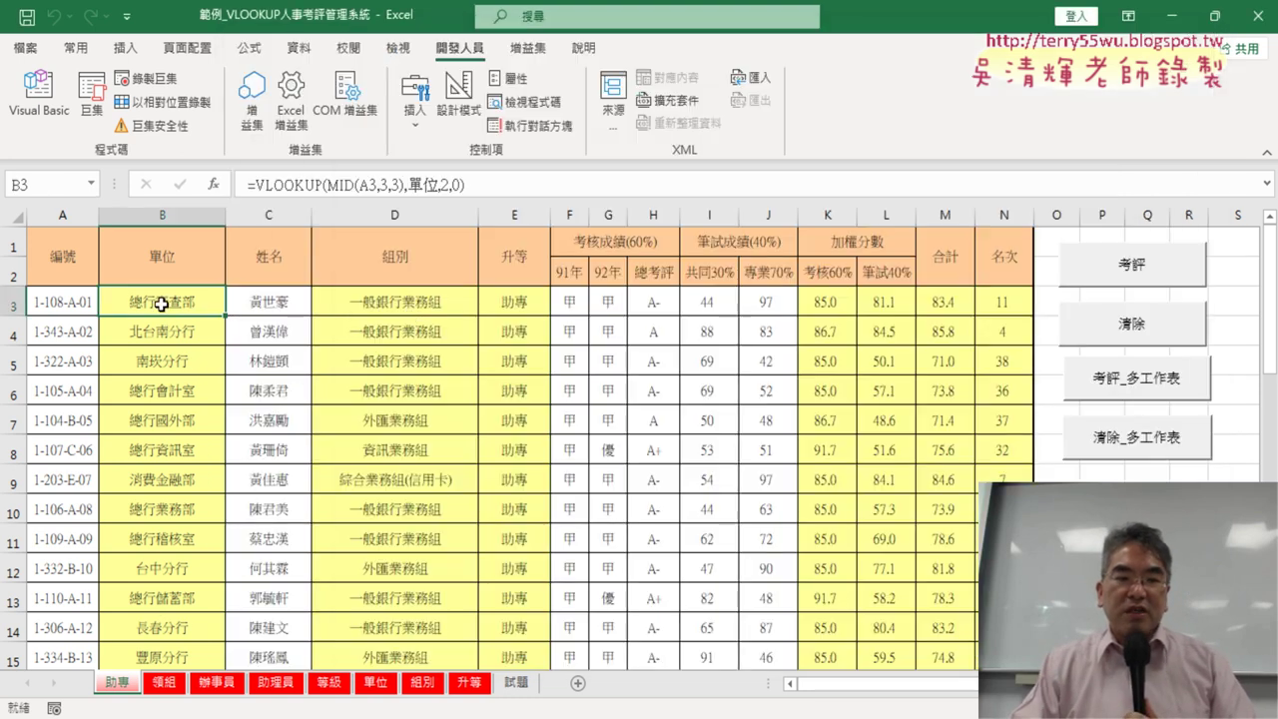
pyautogui.click(433, 311)
pyautogui.click(509, 312)
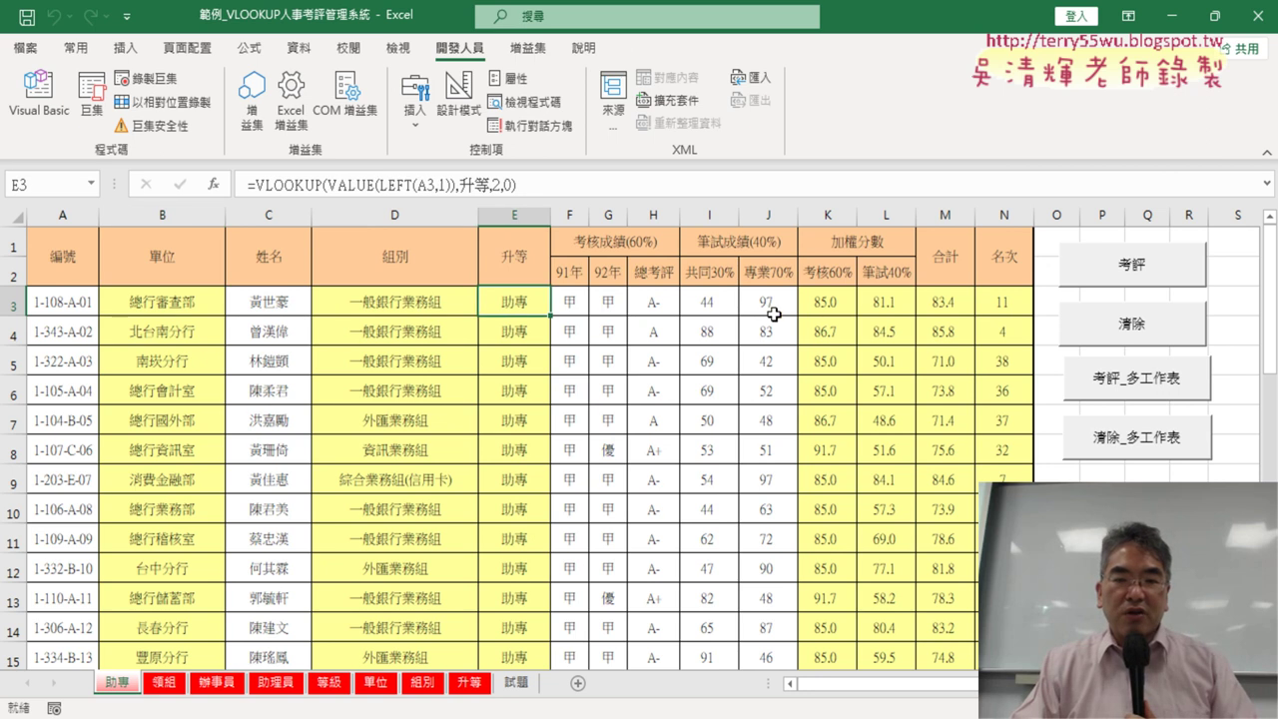
pyautogui.click(823, 305)
pyautogui.click(885, 305)
pyautogui.click(948, 305)
pyautogui.click(994, 306)
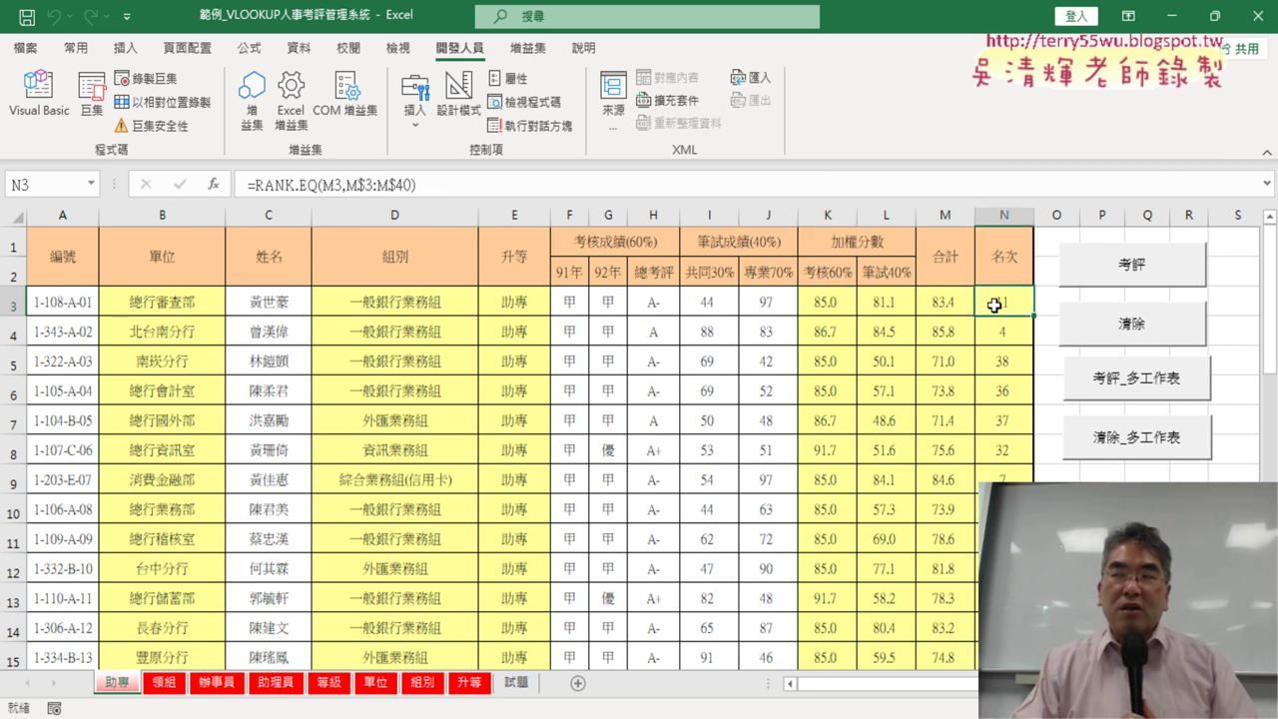
pyautogui.click(38, 95)
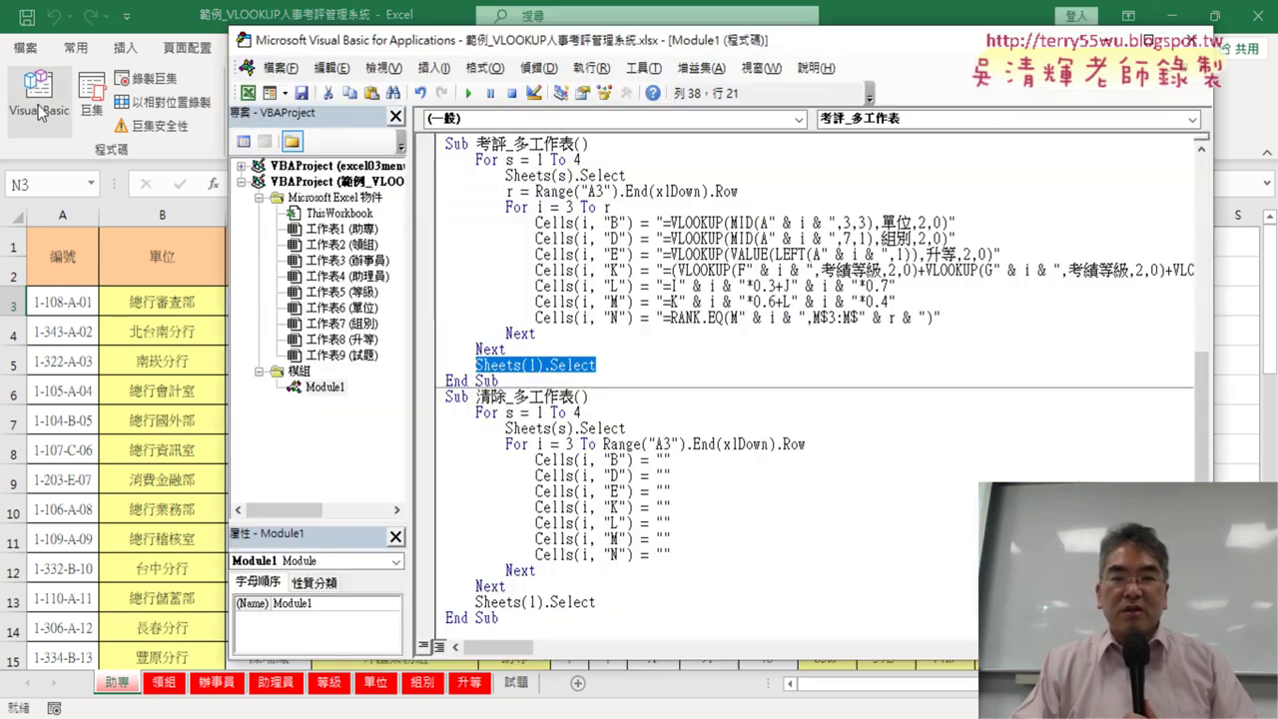
pyautogui.scroll(8, 660, 269)
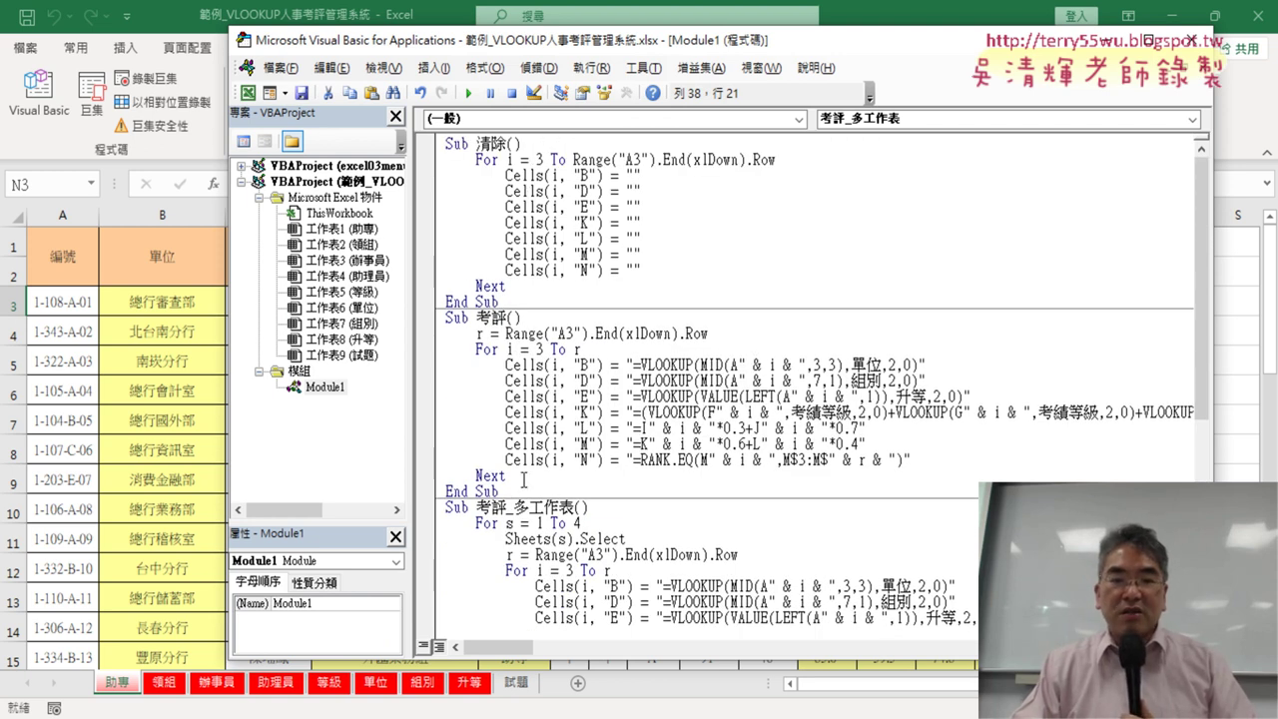
pyautogui.moveTo(521, 491); pyautogui.dragTo(440, 143)
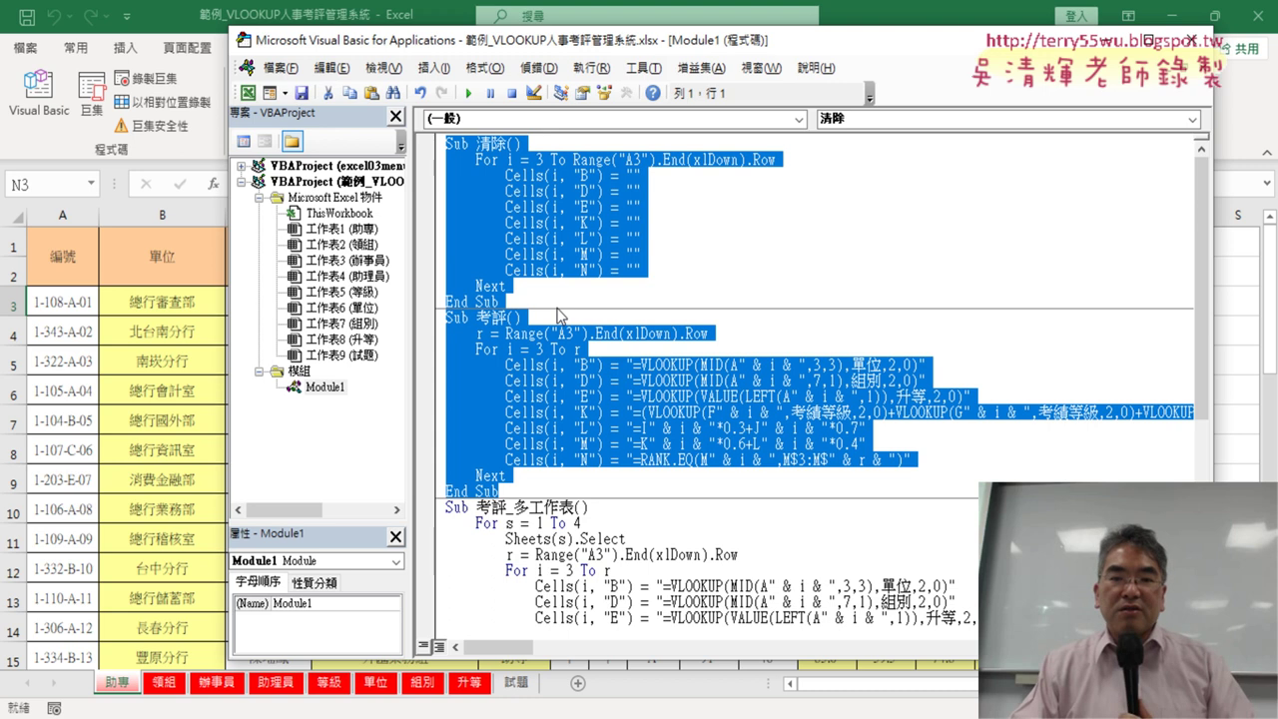
pyautogui.scroll(-1, 659, 309)
pyautogui.click(709, 296)
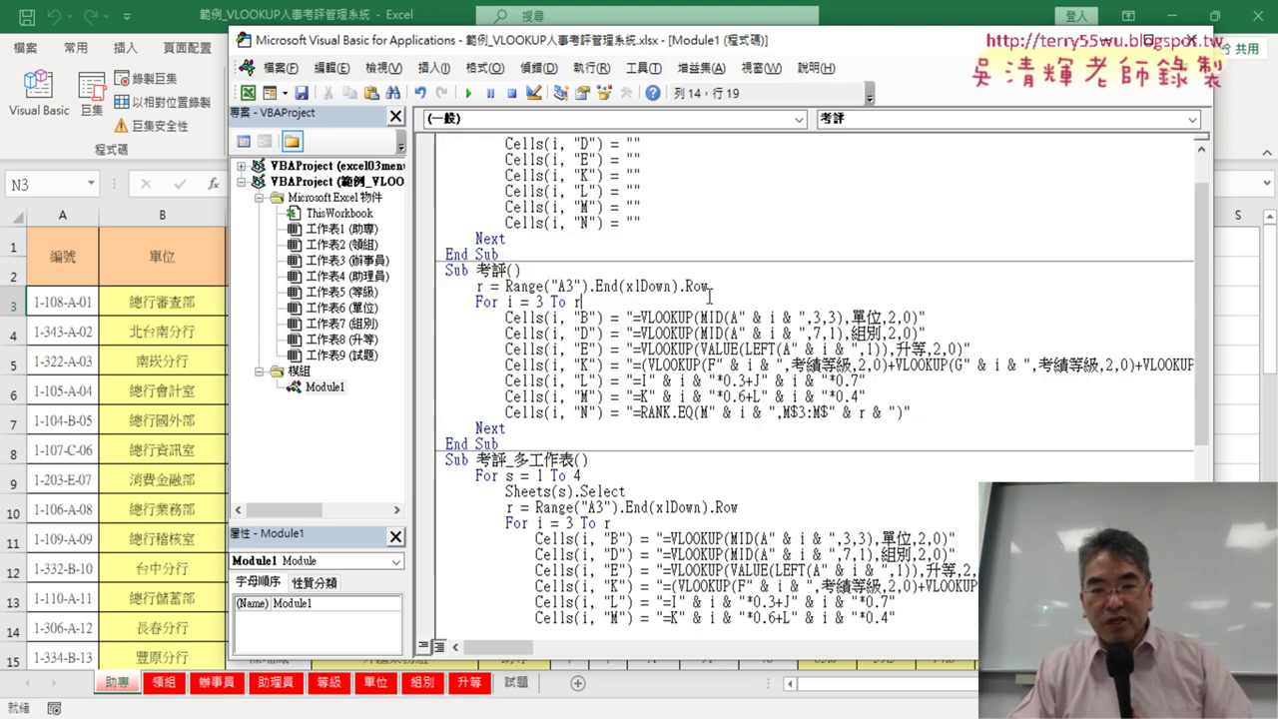
pyautogui.moveTo(709, 291); pyautogui.dragTo(480, 287)
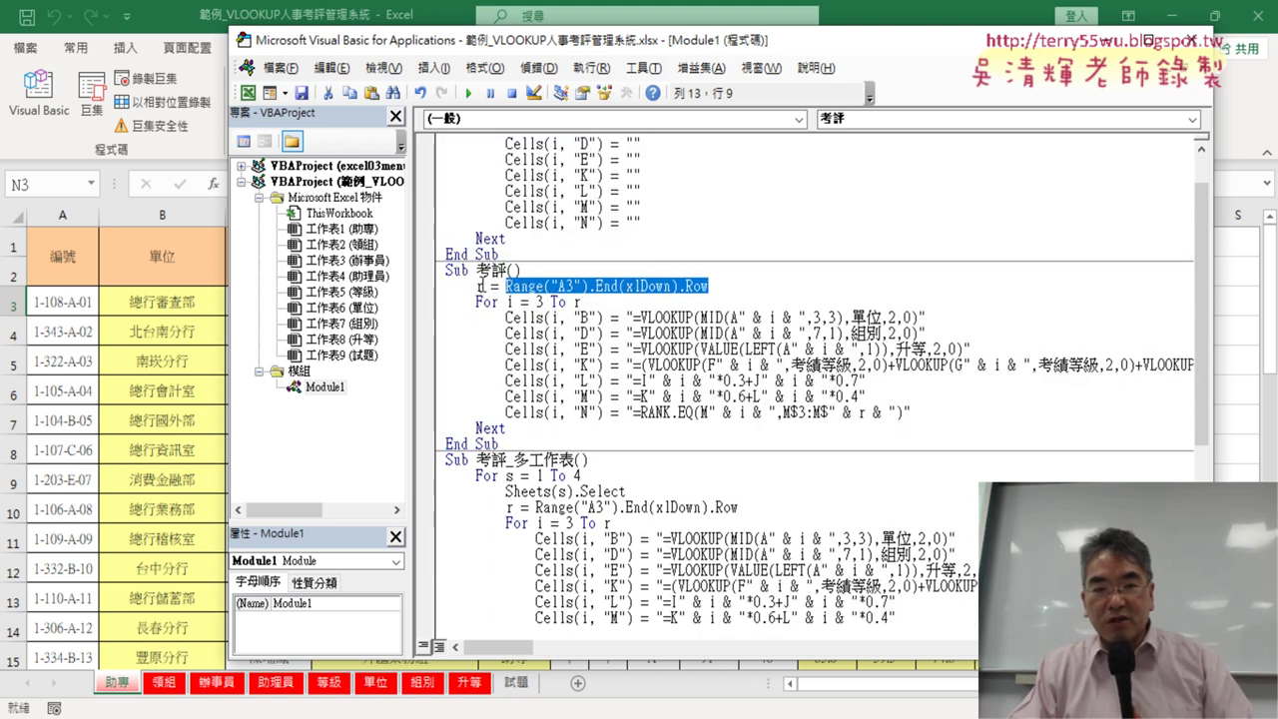
pyautogui.moveTo(896, 412); pyautogui.dragTo(827, 412)
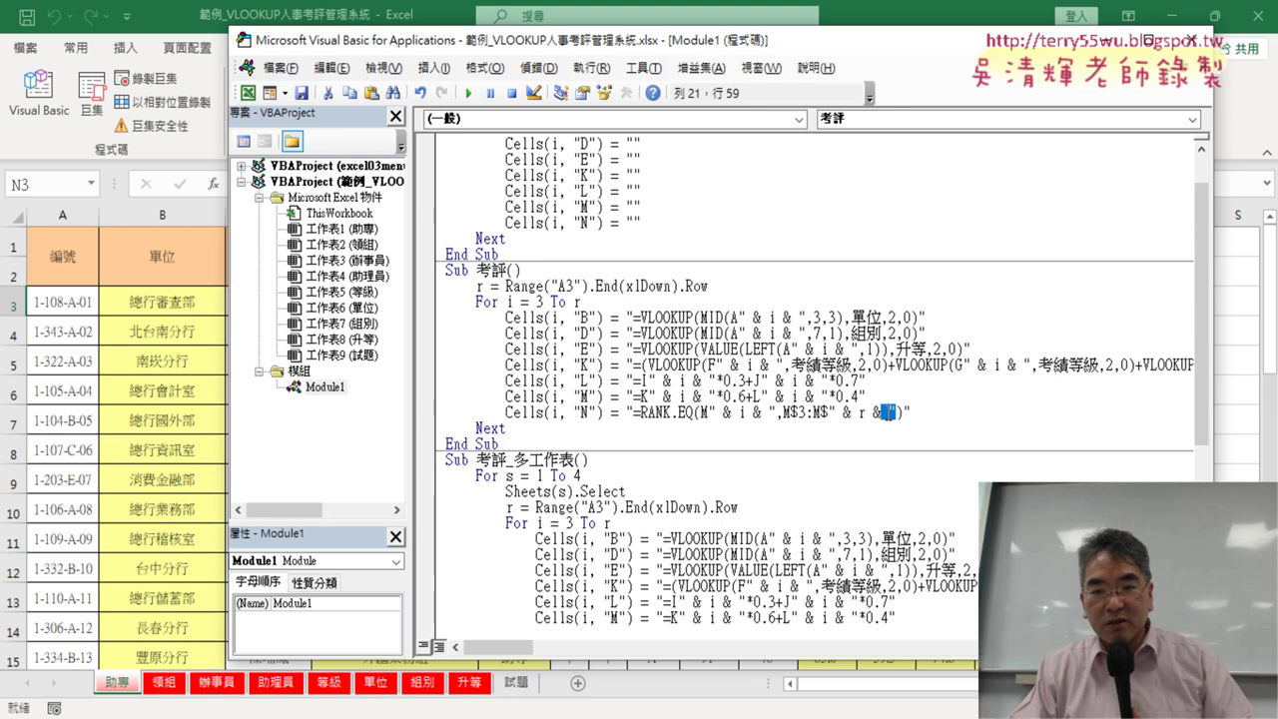
pyautogui.scroll(-3, 827, 411)
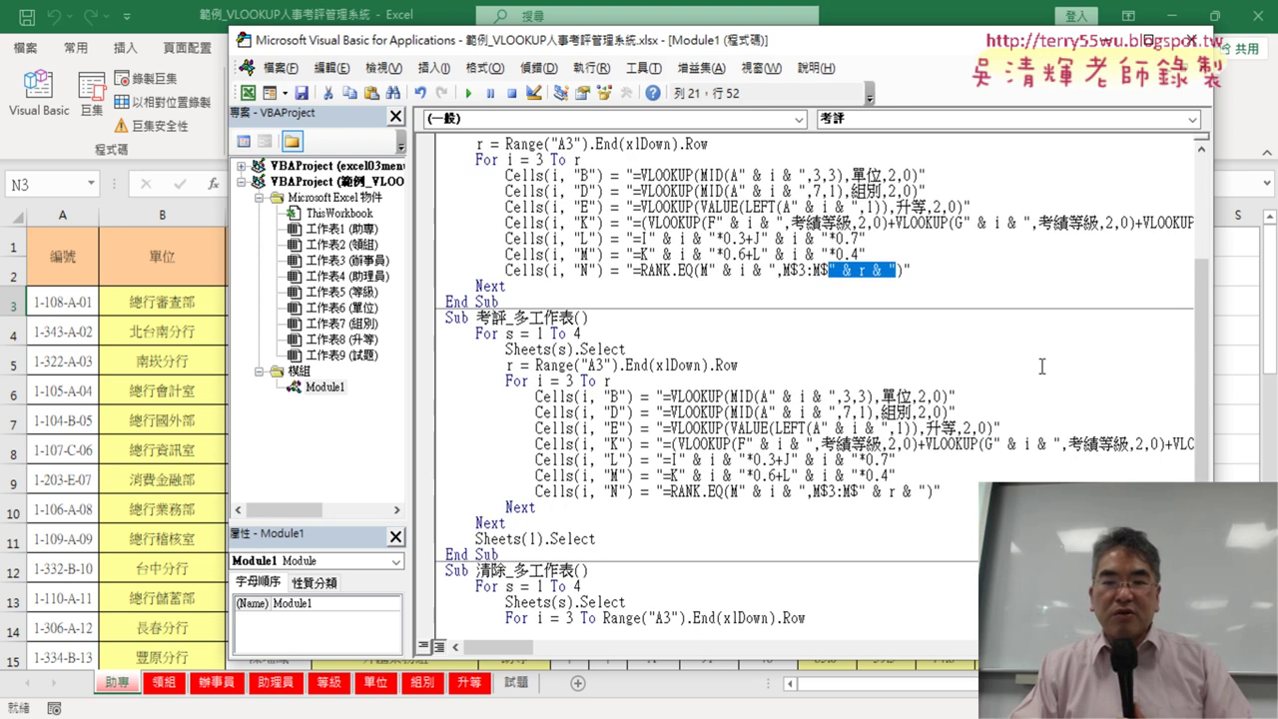
pyautogui.scroll(-3, 827, 411)
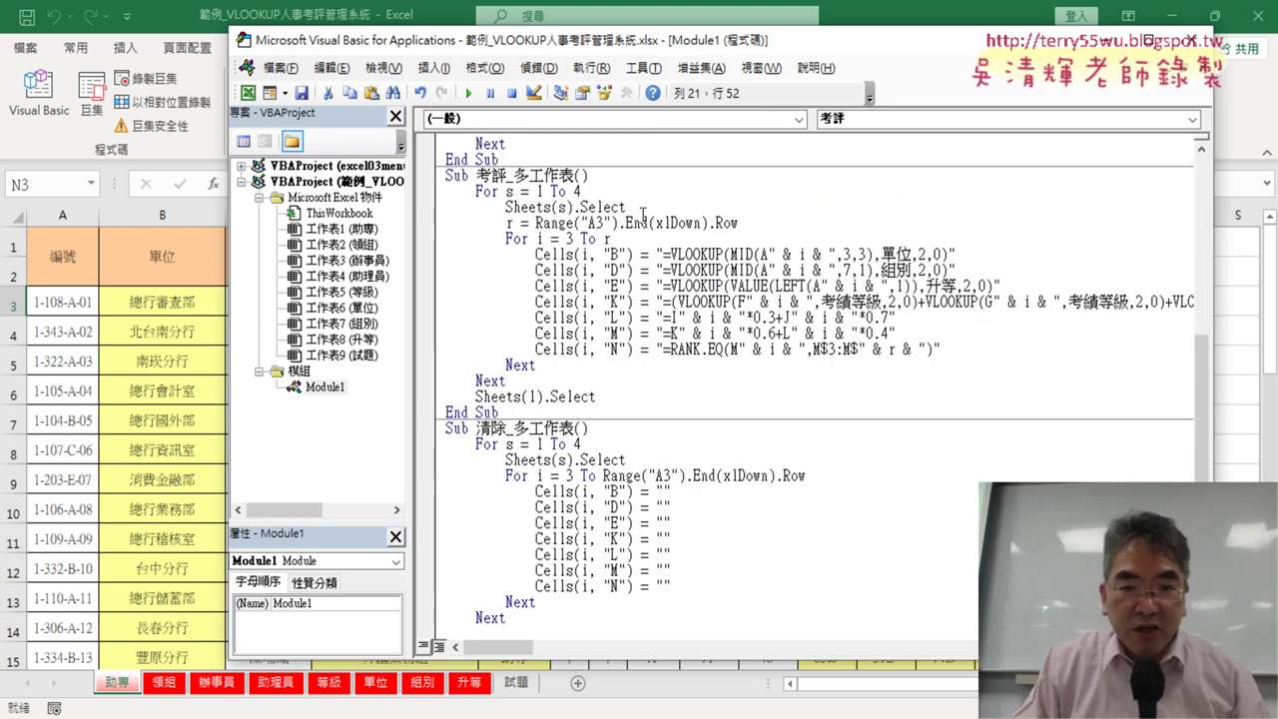
pyautogui.moveTo(421, 190); pyautogui.dragTo(421, 203)
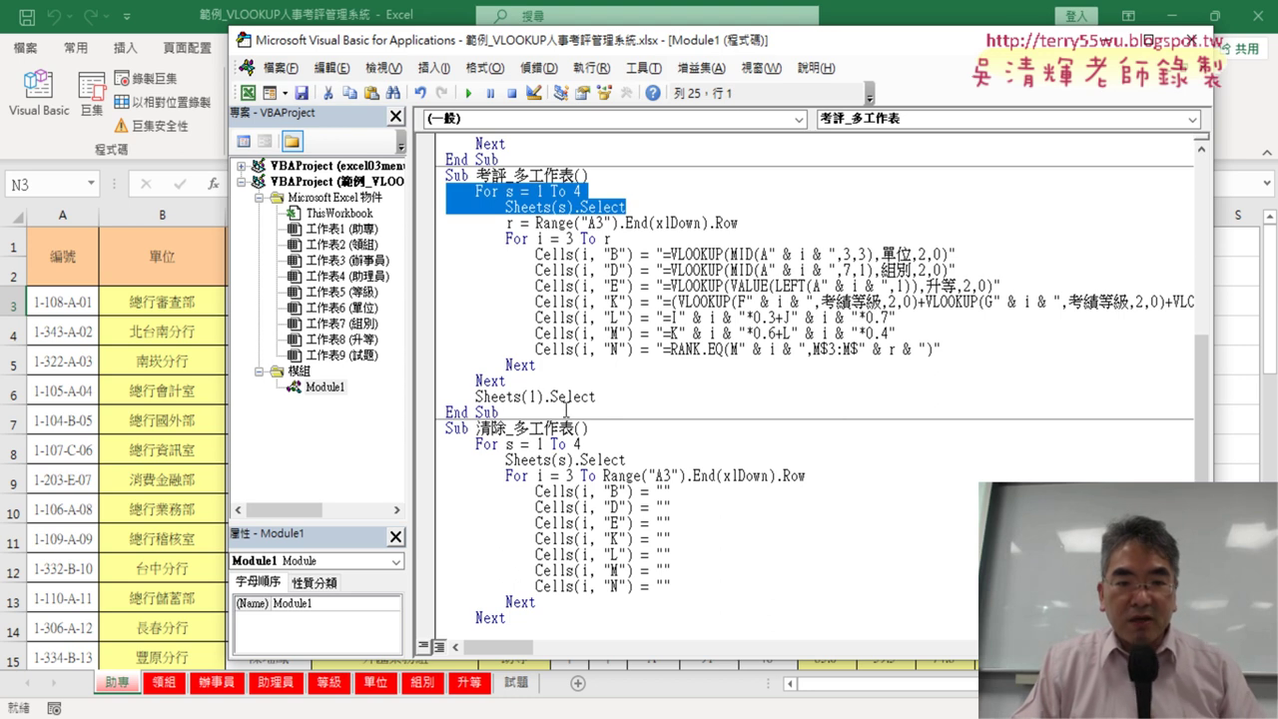
# Highlight the Next and Sheets(1).Select lines that end the four-sheet loop.
pyautogui.moveTo(419, 379); pyautogui.dragTo(420, 395)
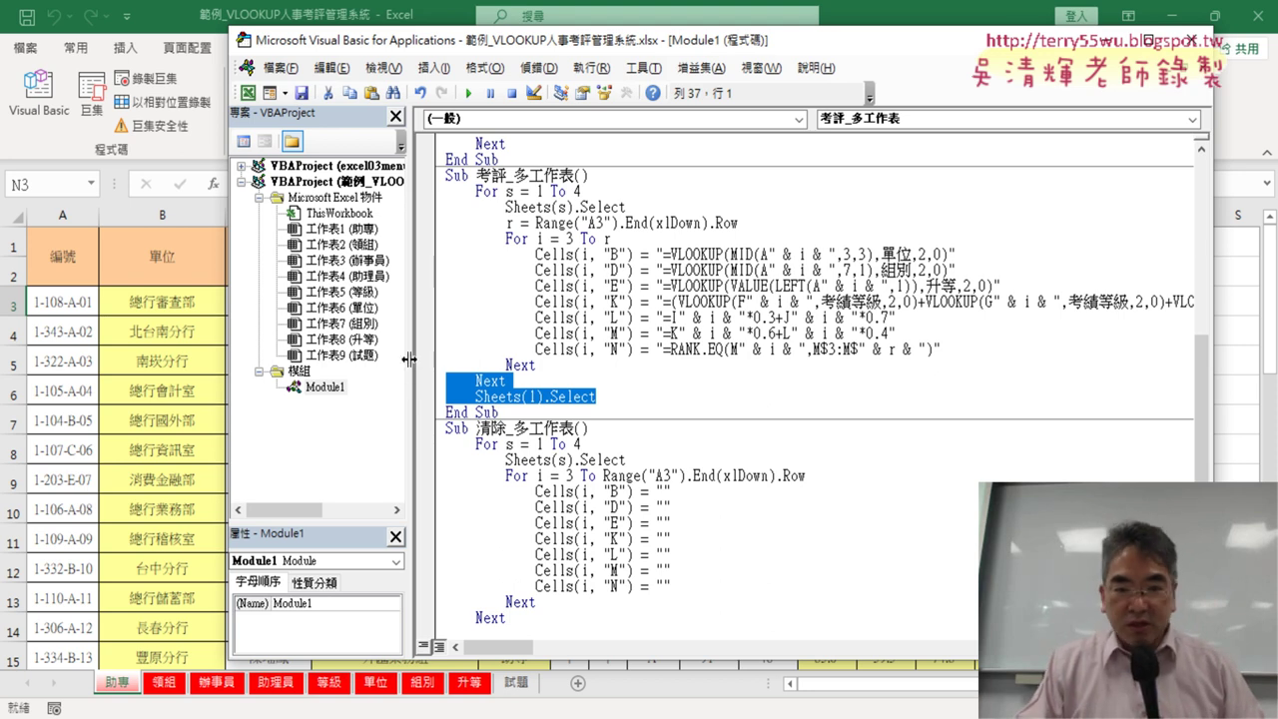
# Drag the Project pane splitter left to widen the code area.
pyautogui.moveTo(410, 364); pyautogui.dragTo(344, 362)
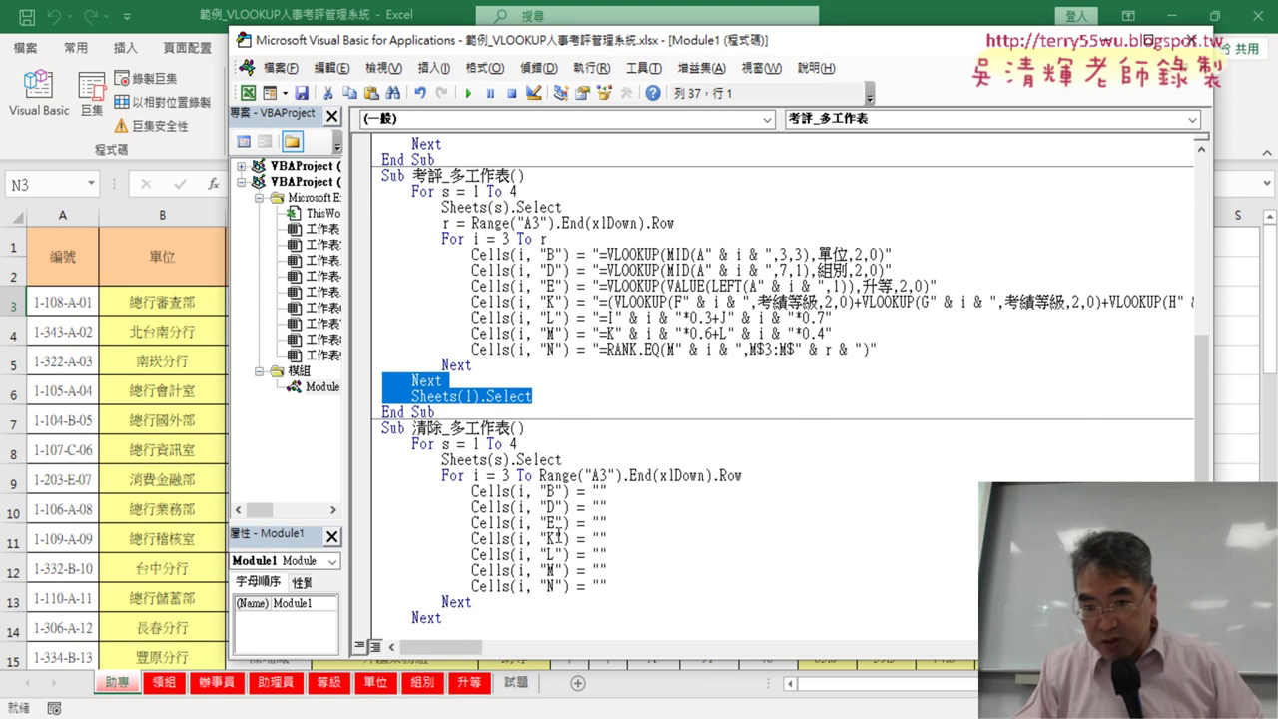